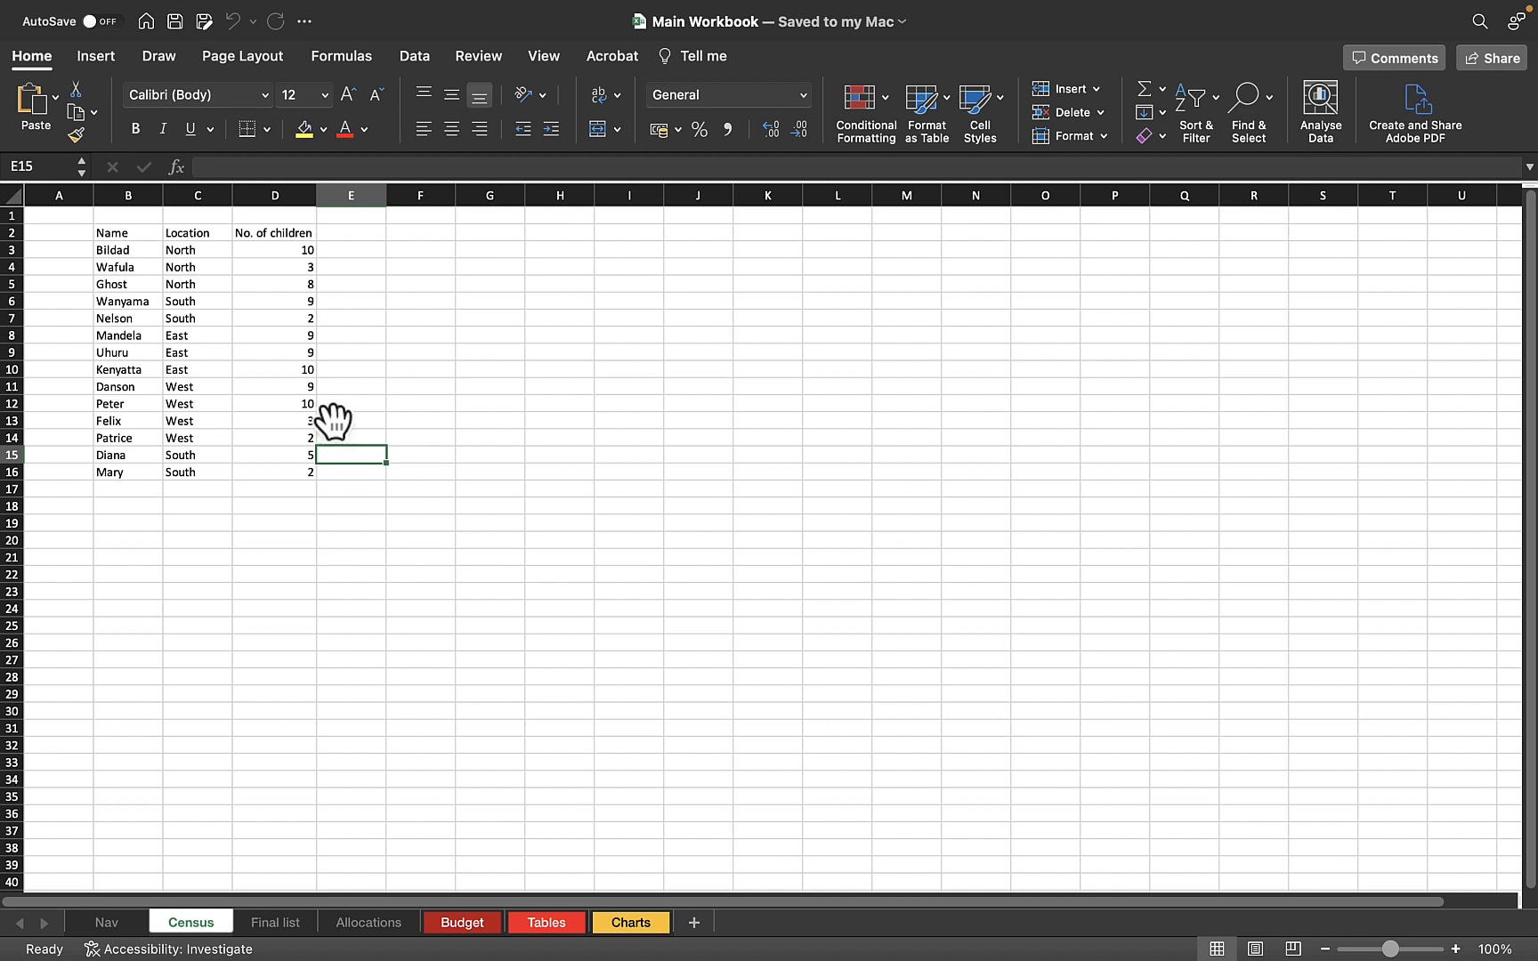
Sort the census table B2:D16 from A to Z by name, and undo that sort
left_click_drag(120, 232, 243, 472)
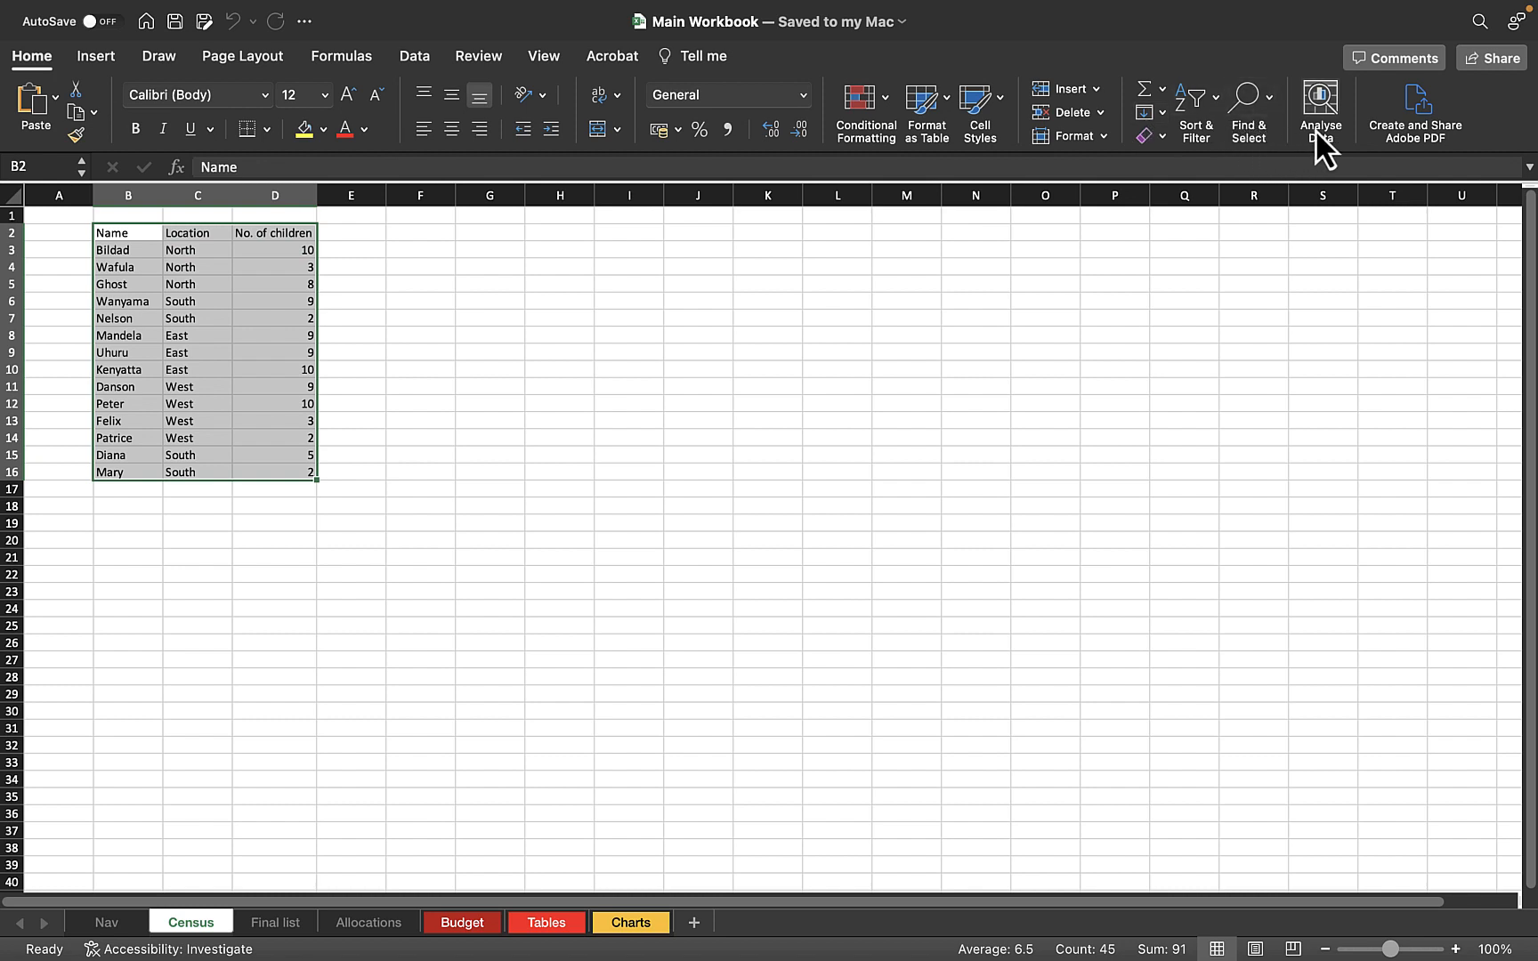
left_click(1208, 98)
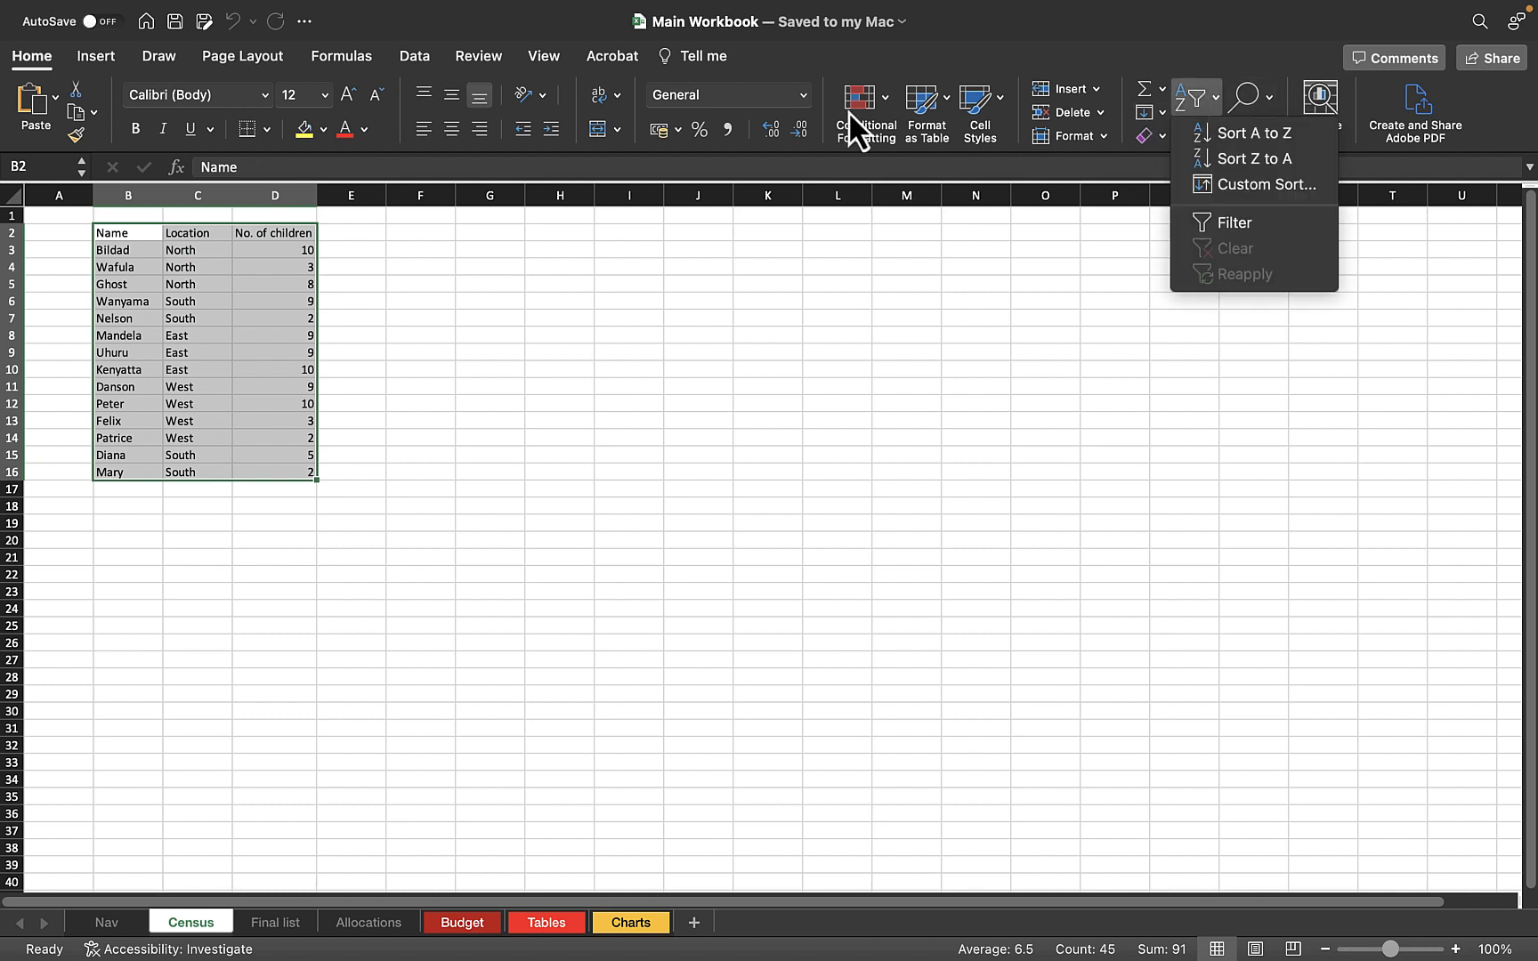
left_click(1249, 132)
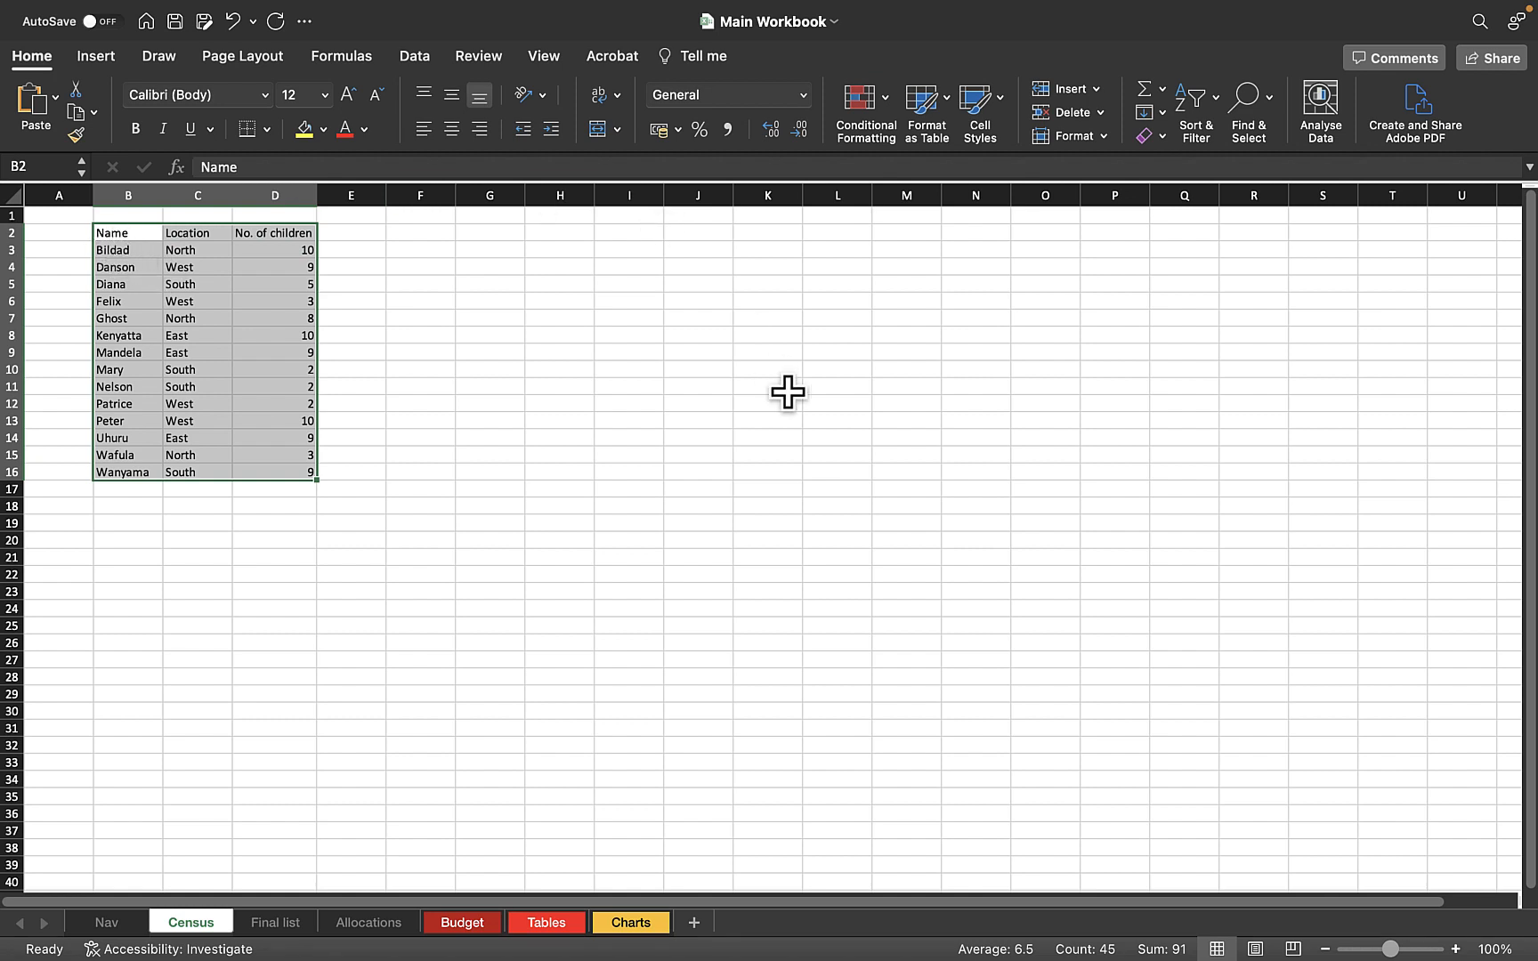
key("super+z")
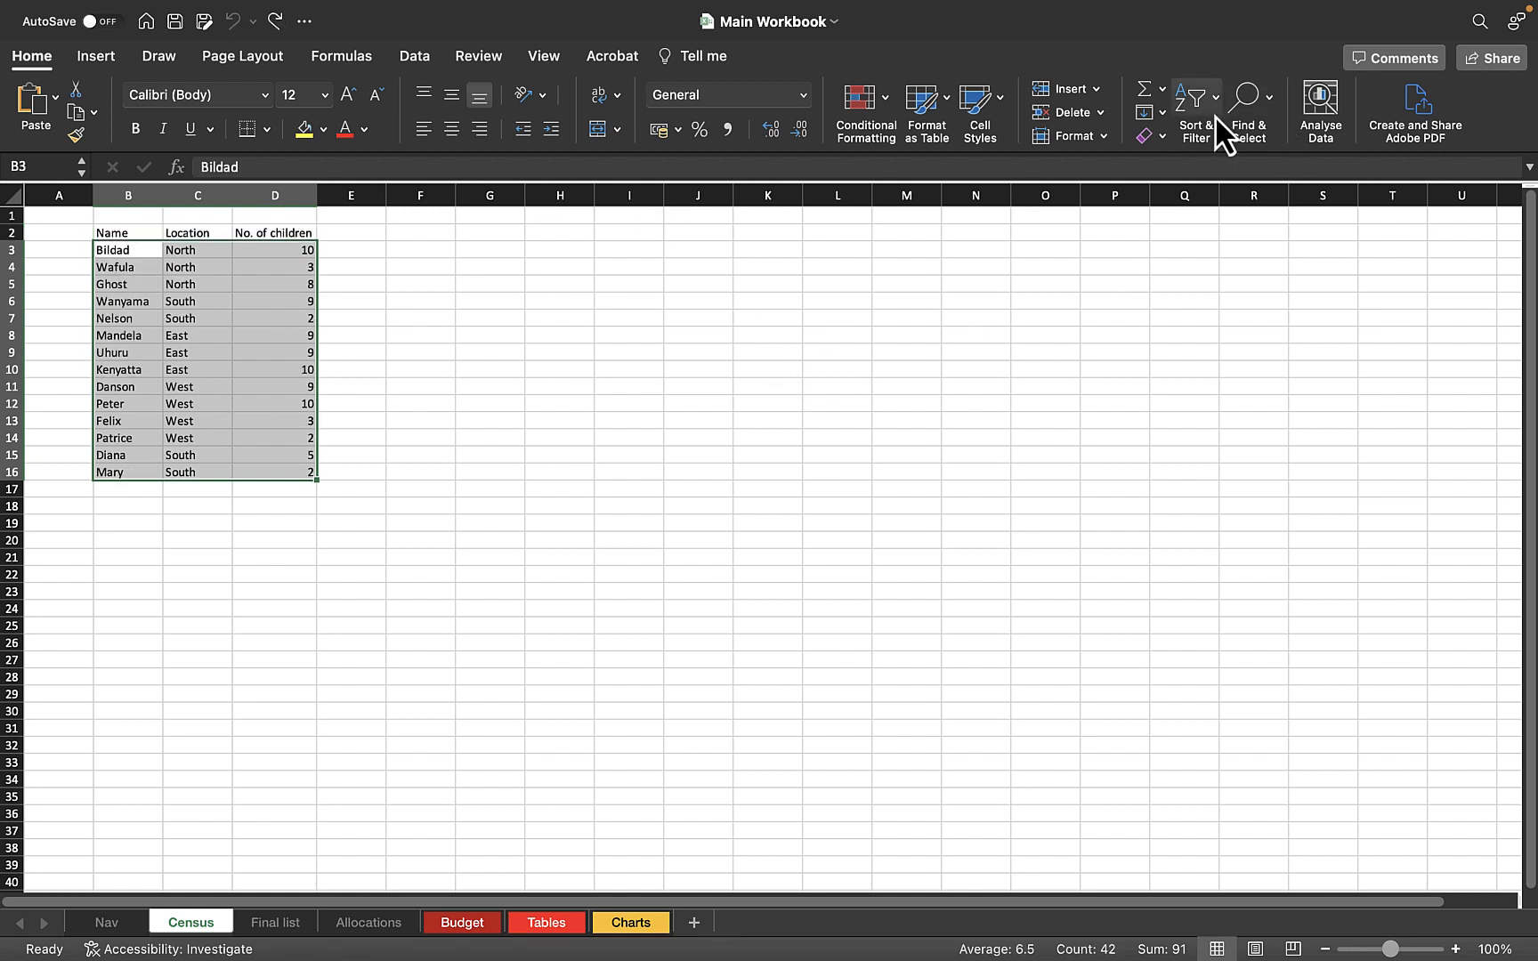
left_click(1215, 116)
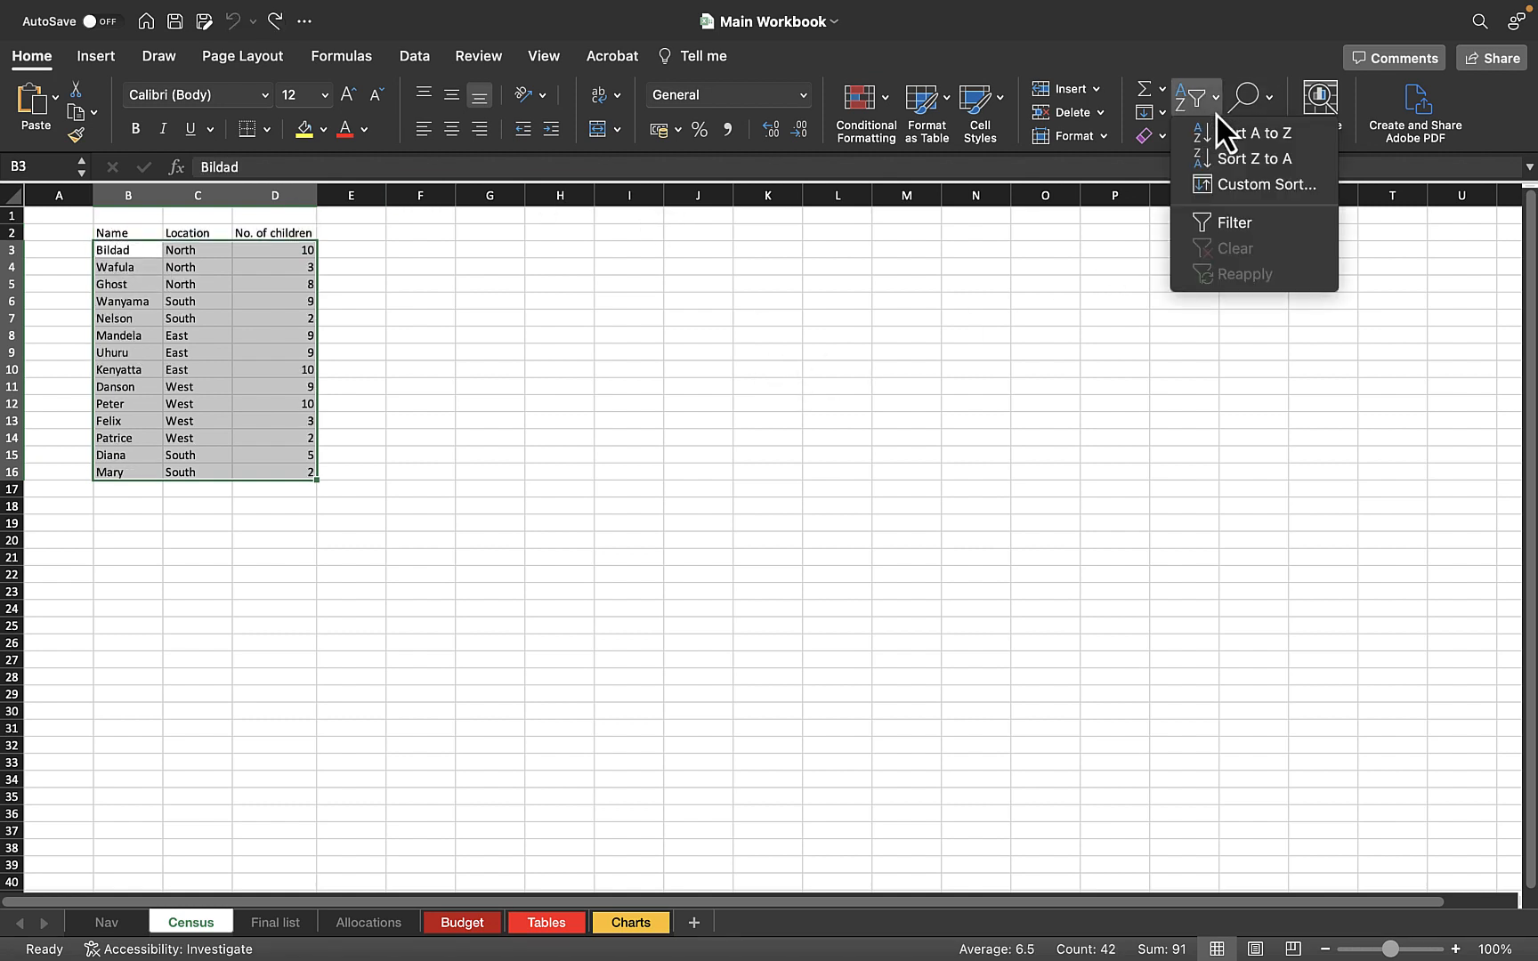
left_click(1243, 185)
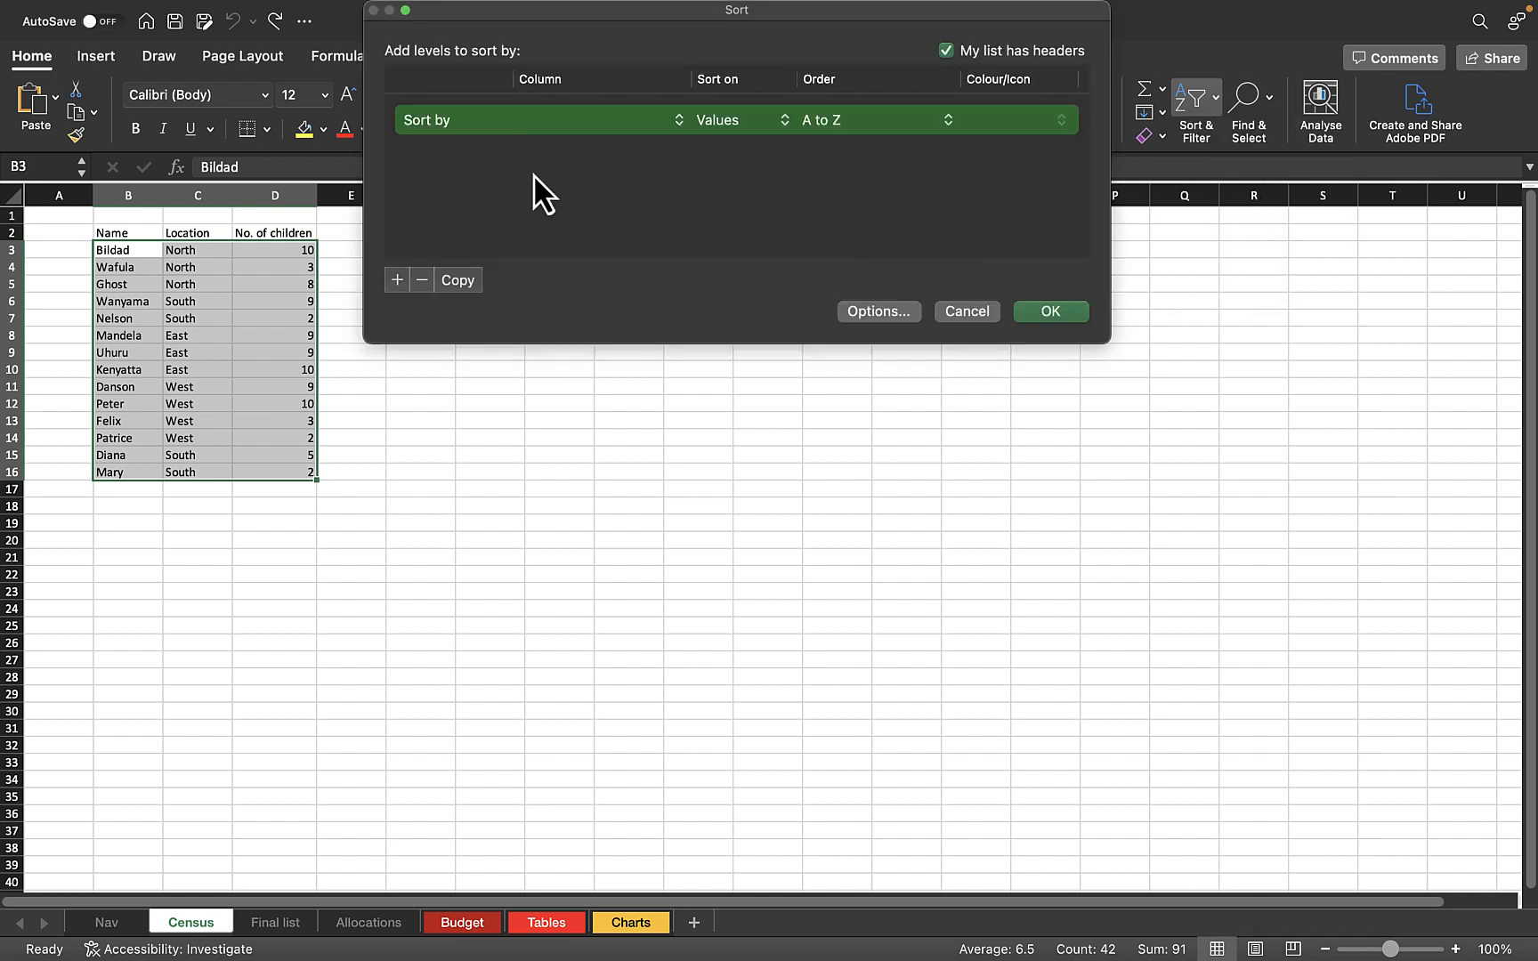
left_click(730, 124)
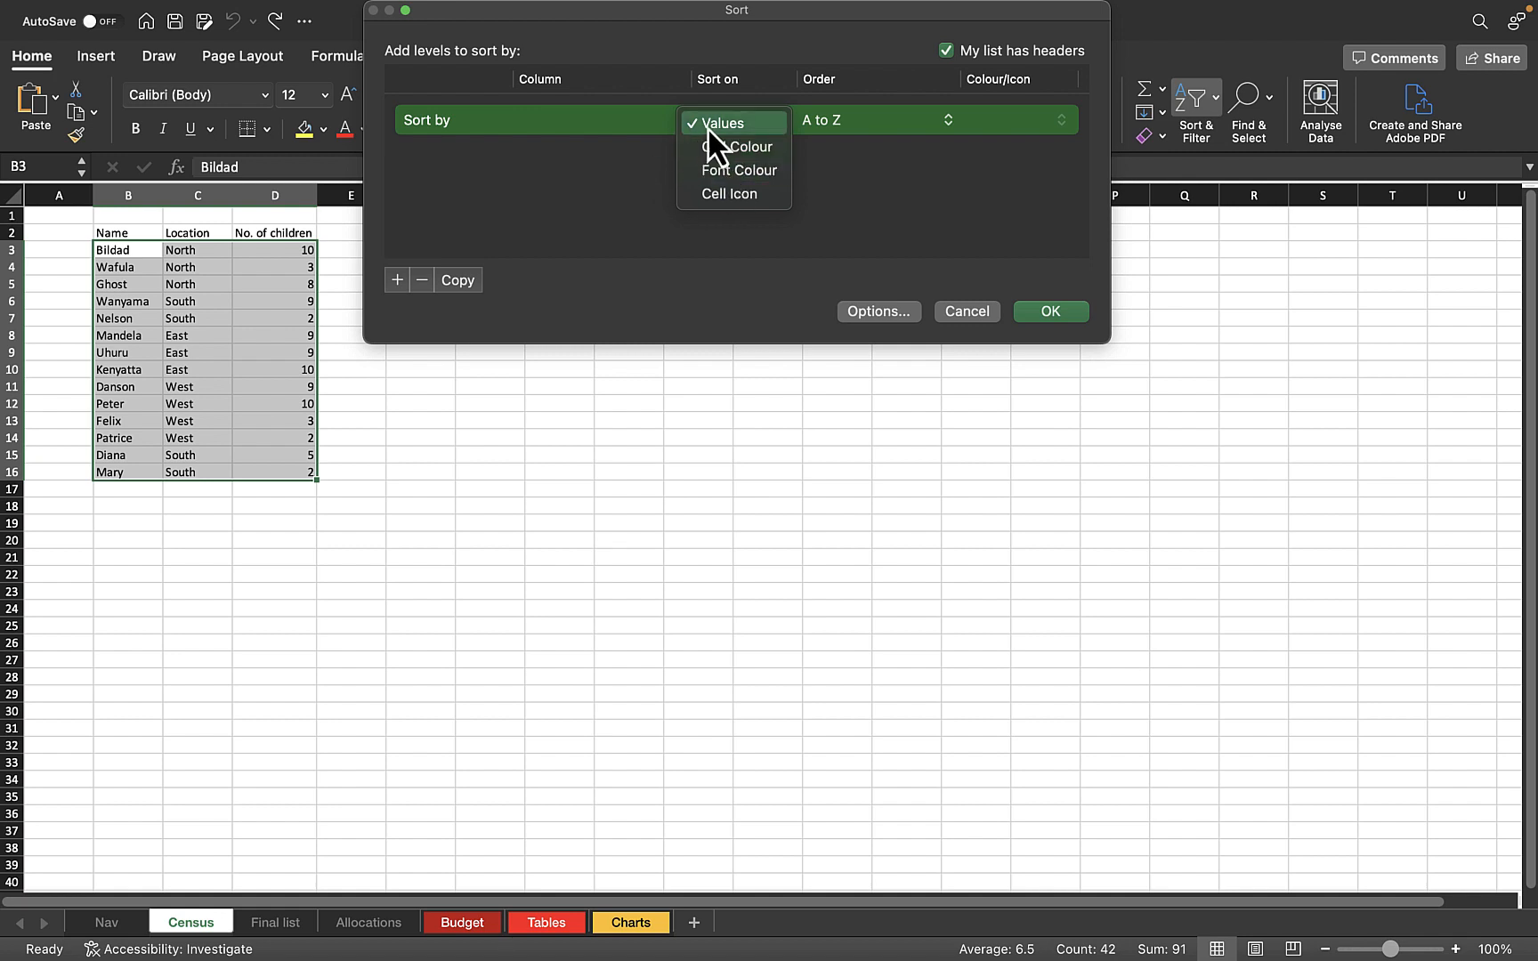
left_click(752, 124)
left_click(895, 123)
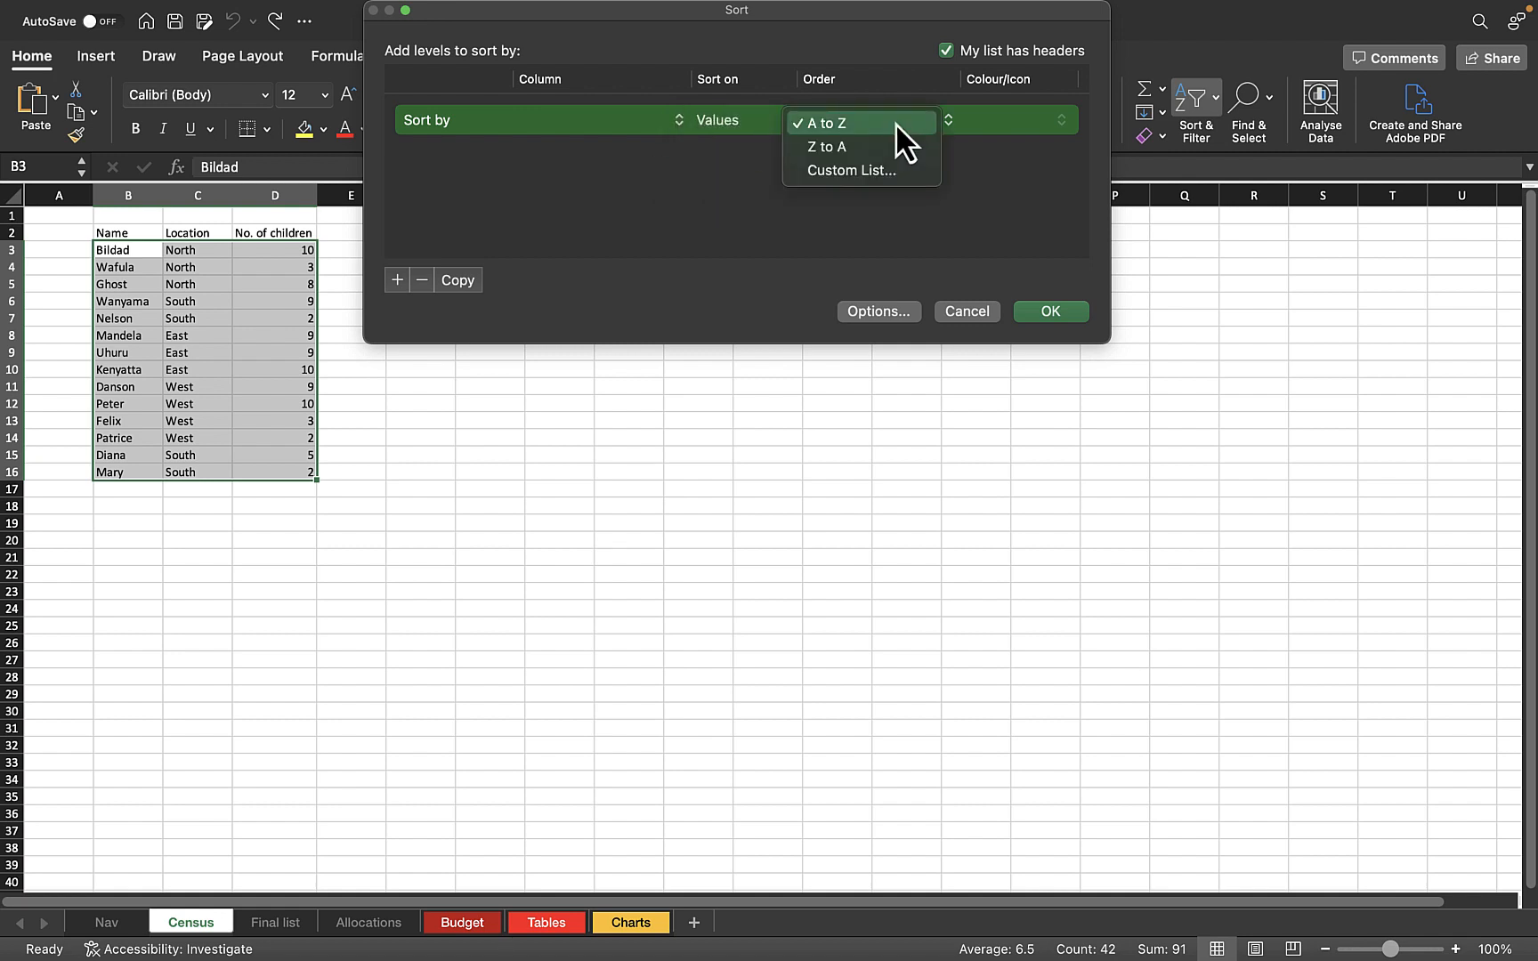
left_click(895, 123)
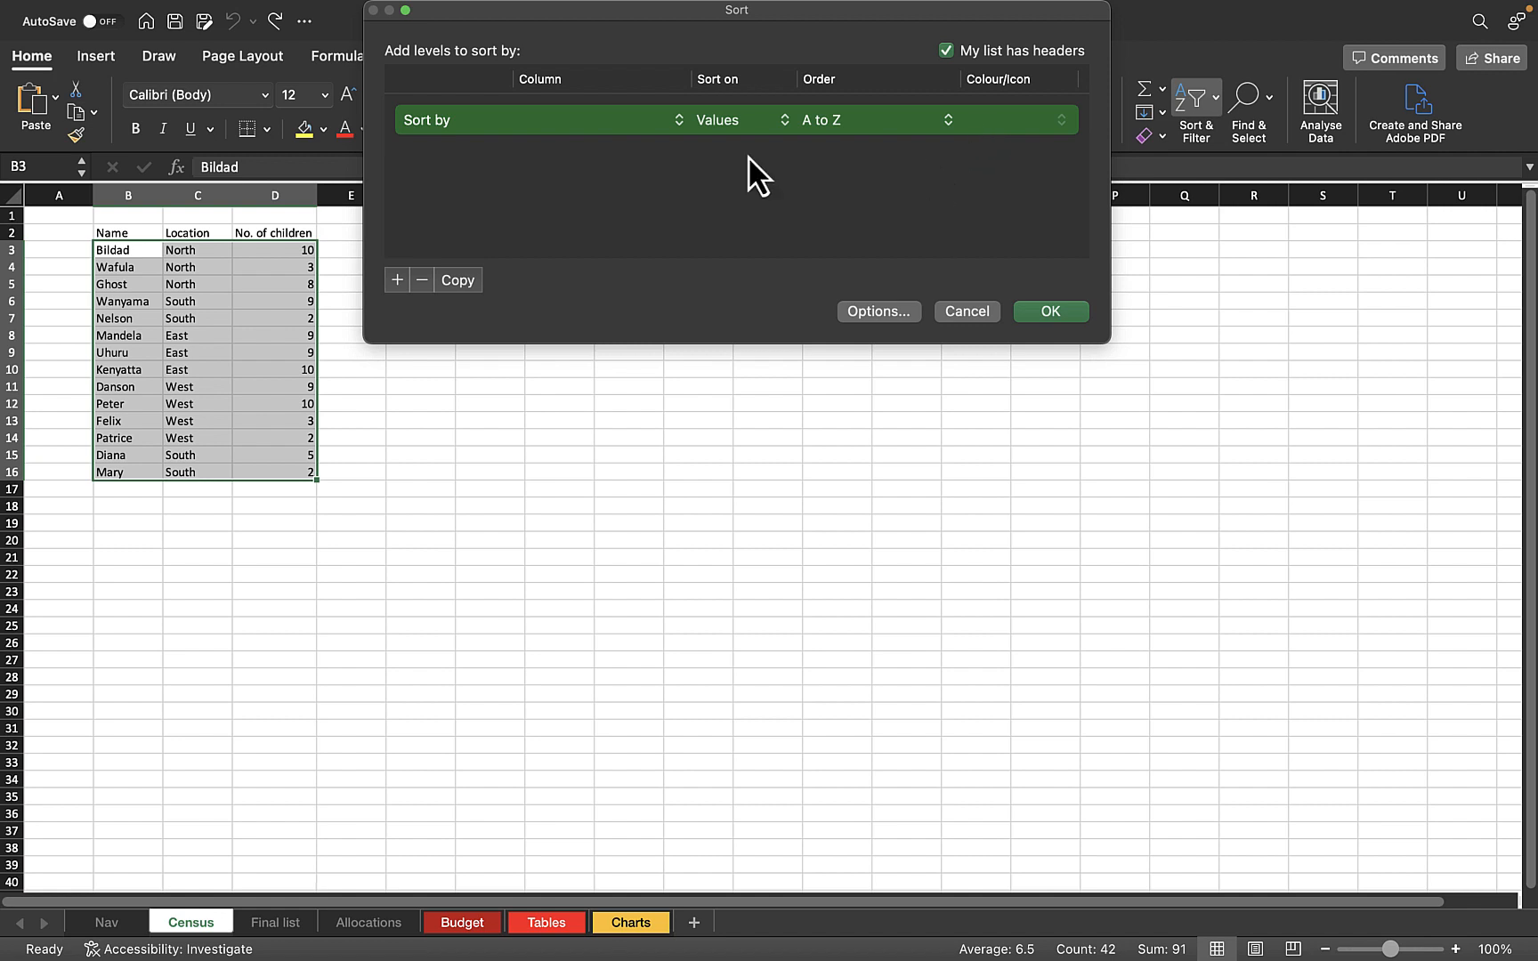
left_click(570, 122)
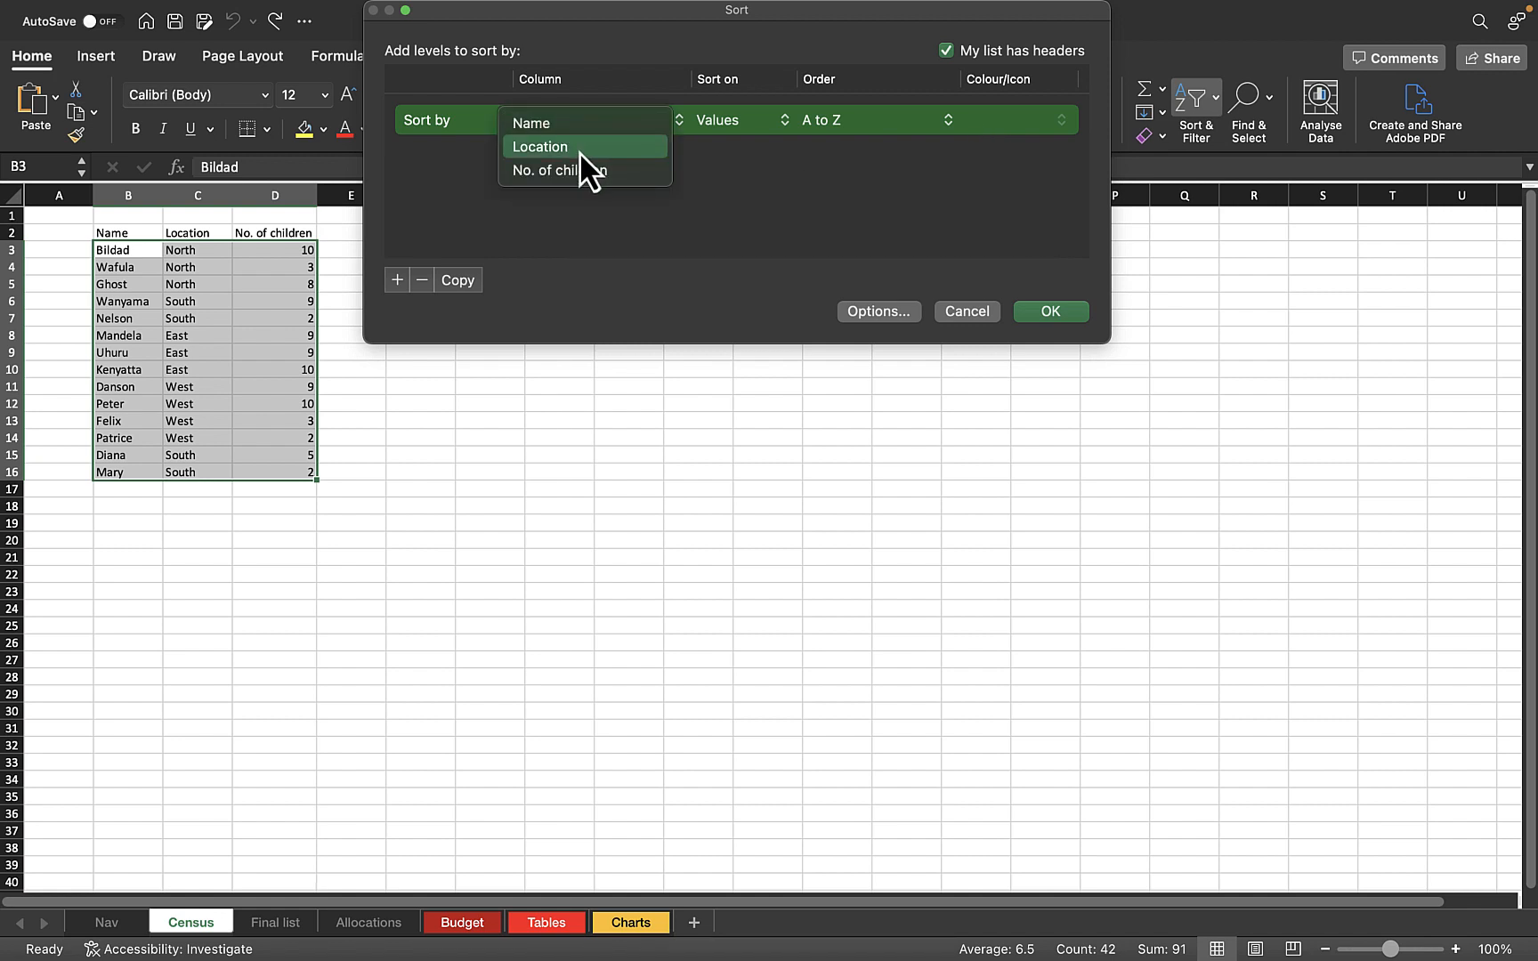
left_click(579, 149)
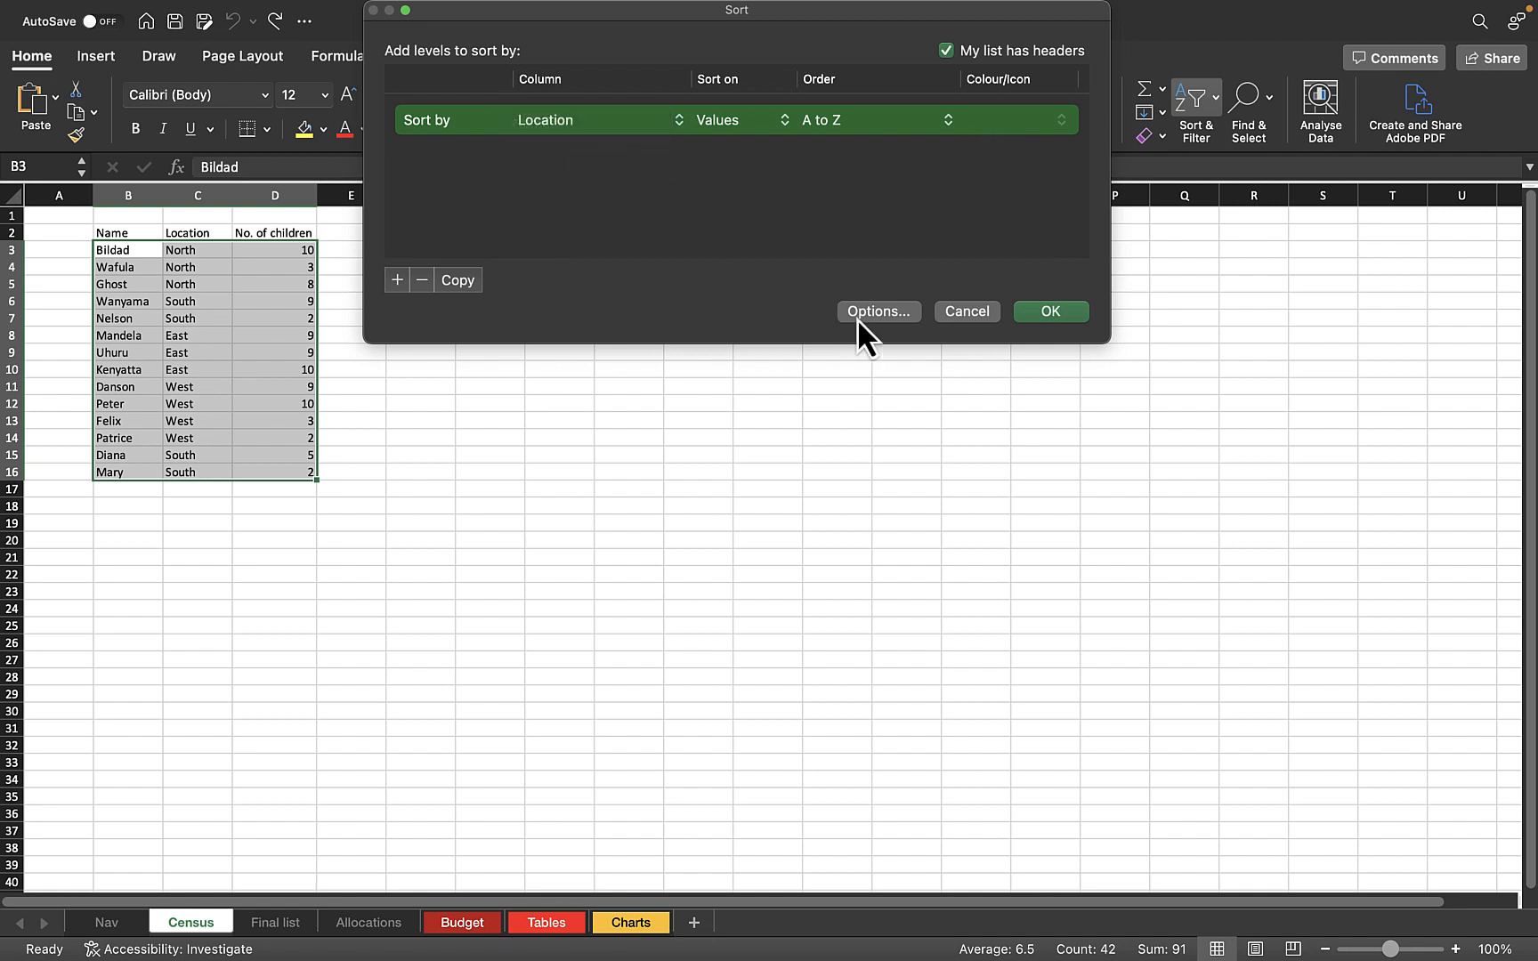
left_click(981, 308)
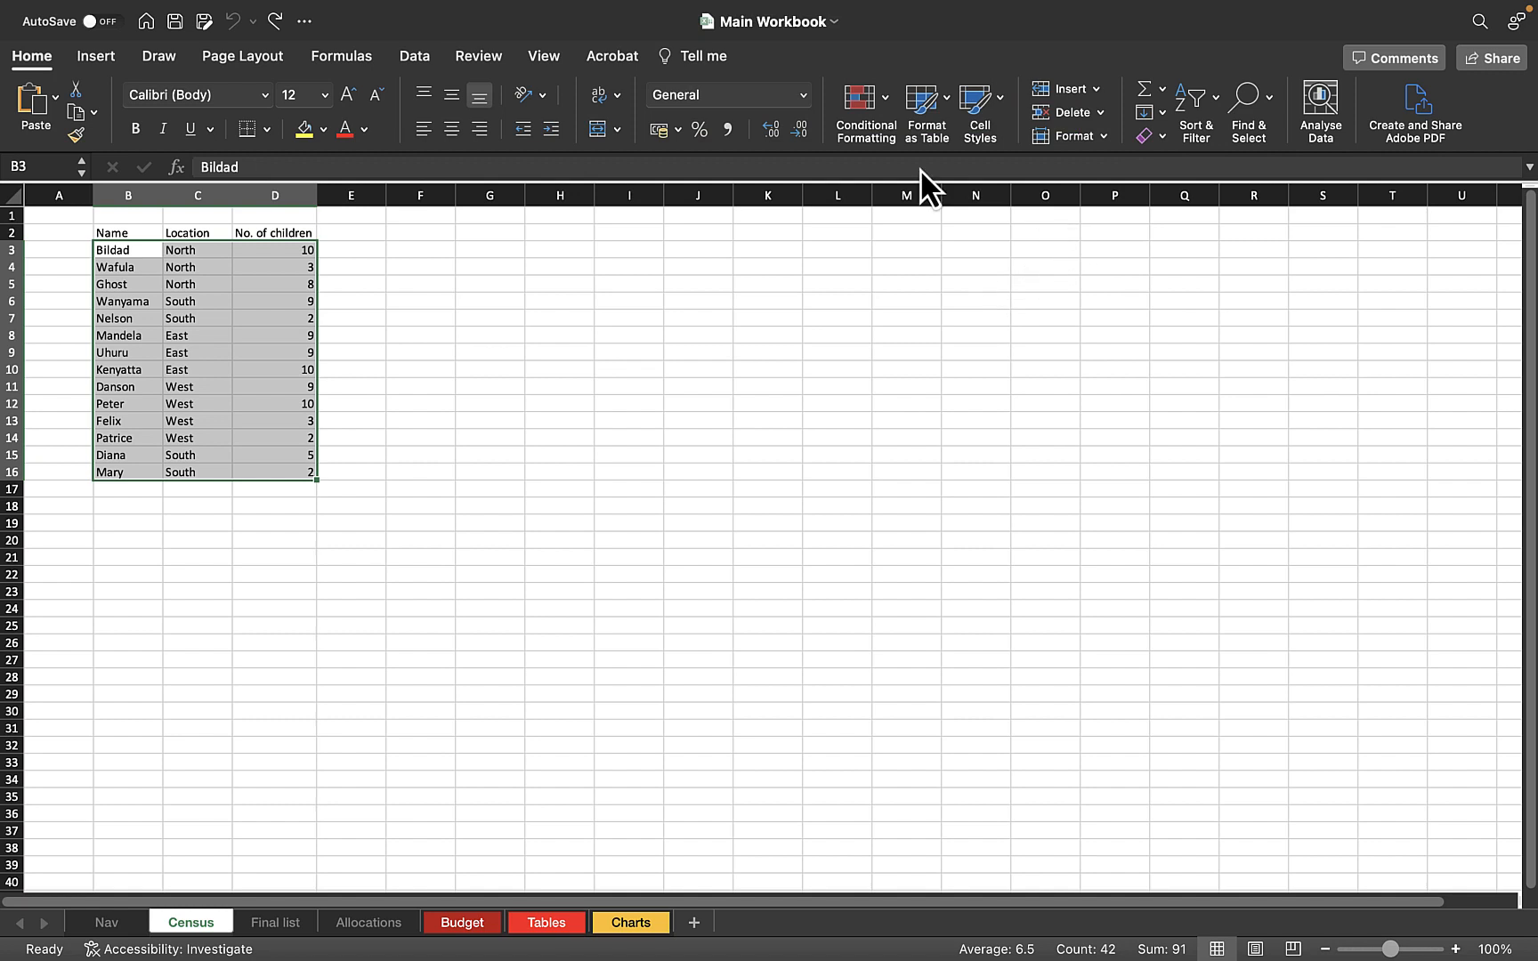
left_click(1215, 102)
left_click(1246, 188)
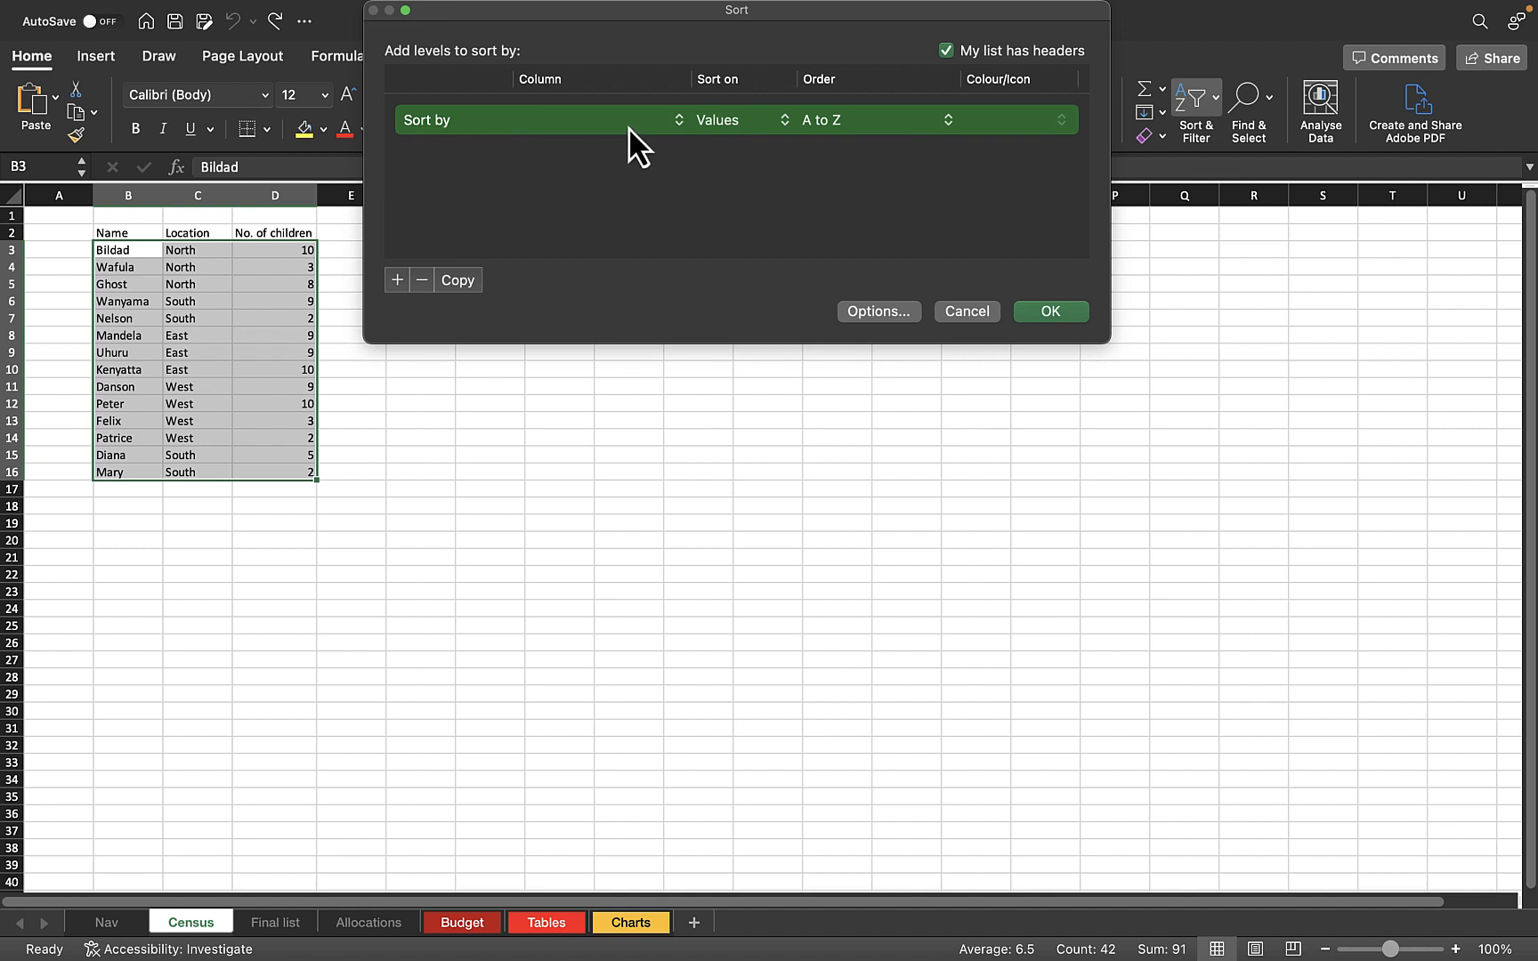
left_click(655, 125)
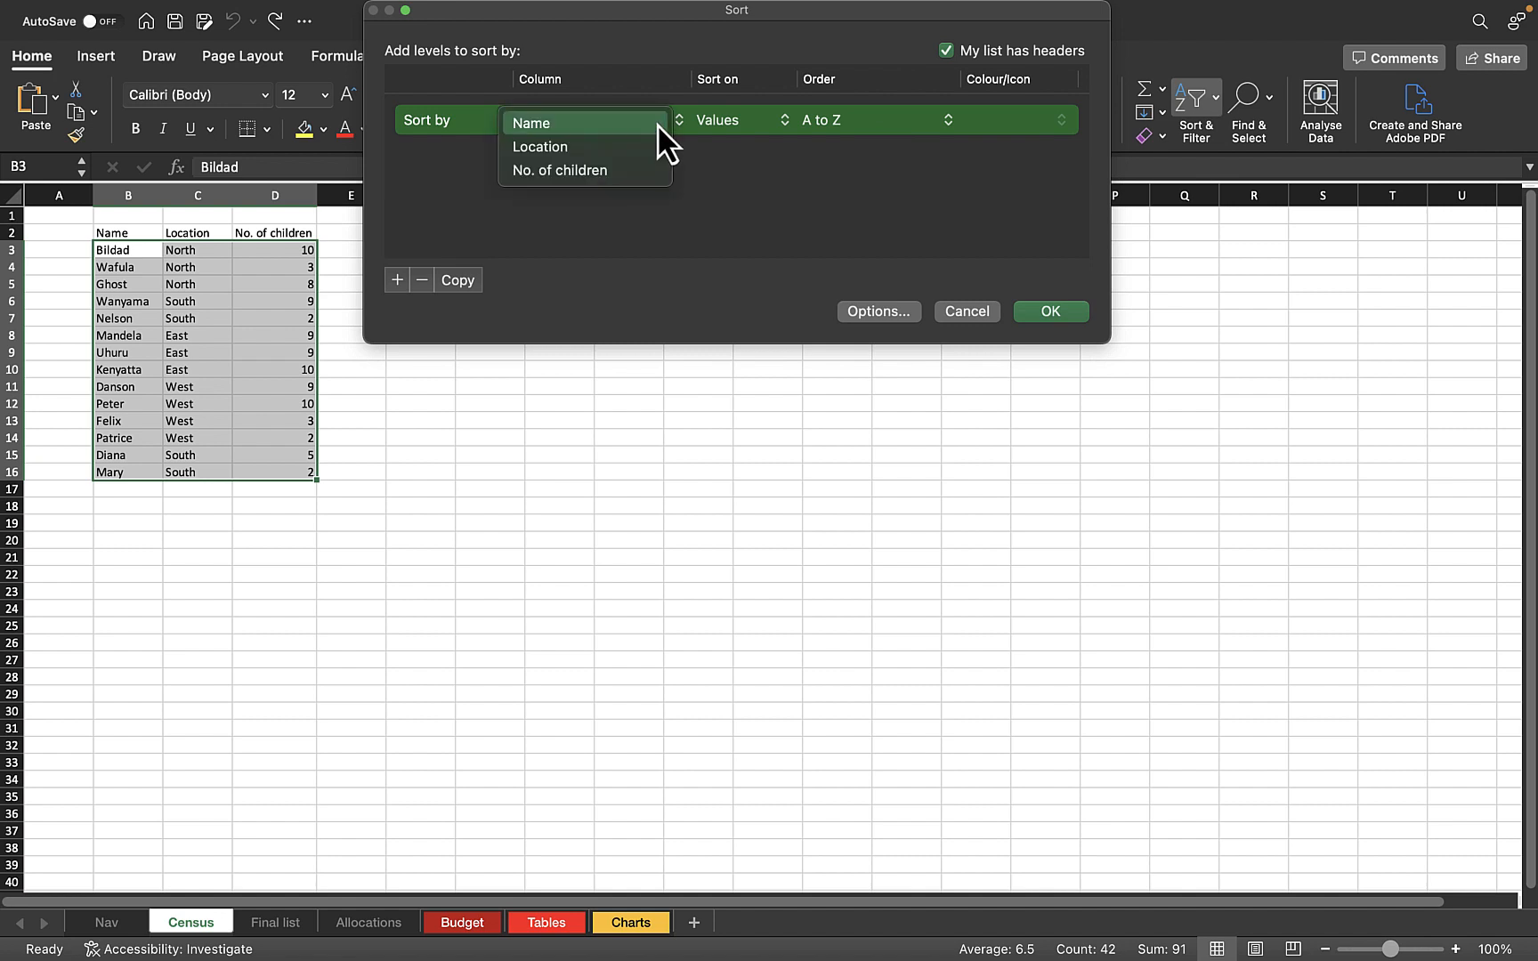
left_click(560, 157)
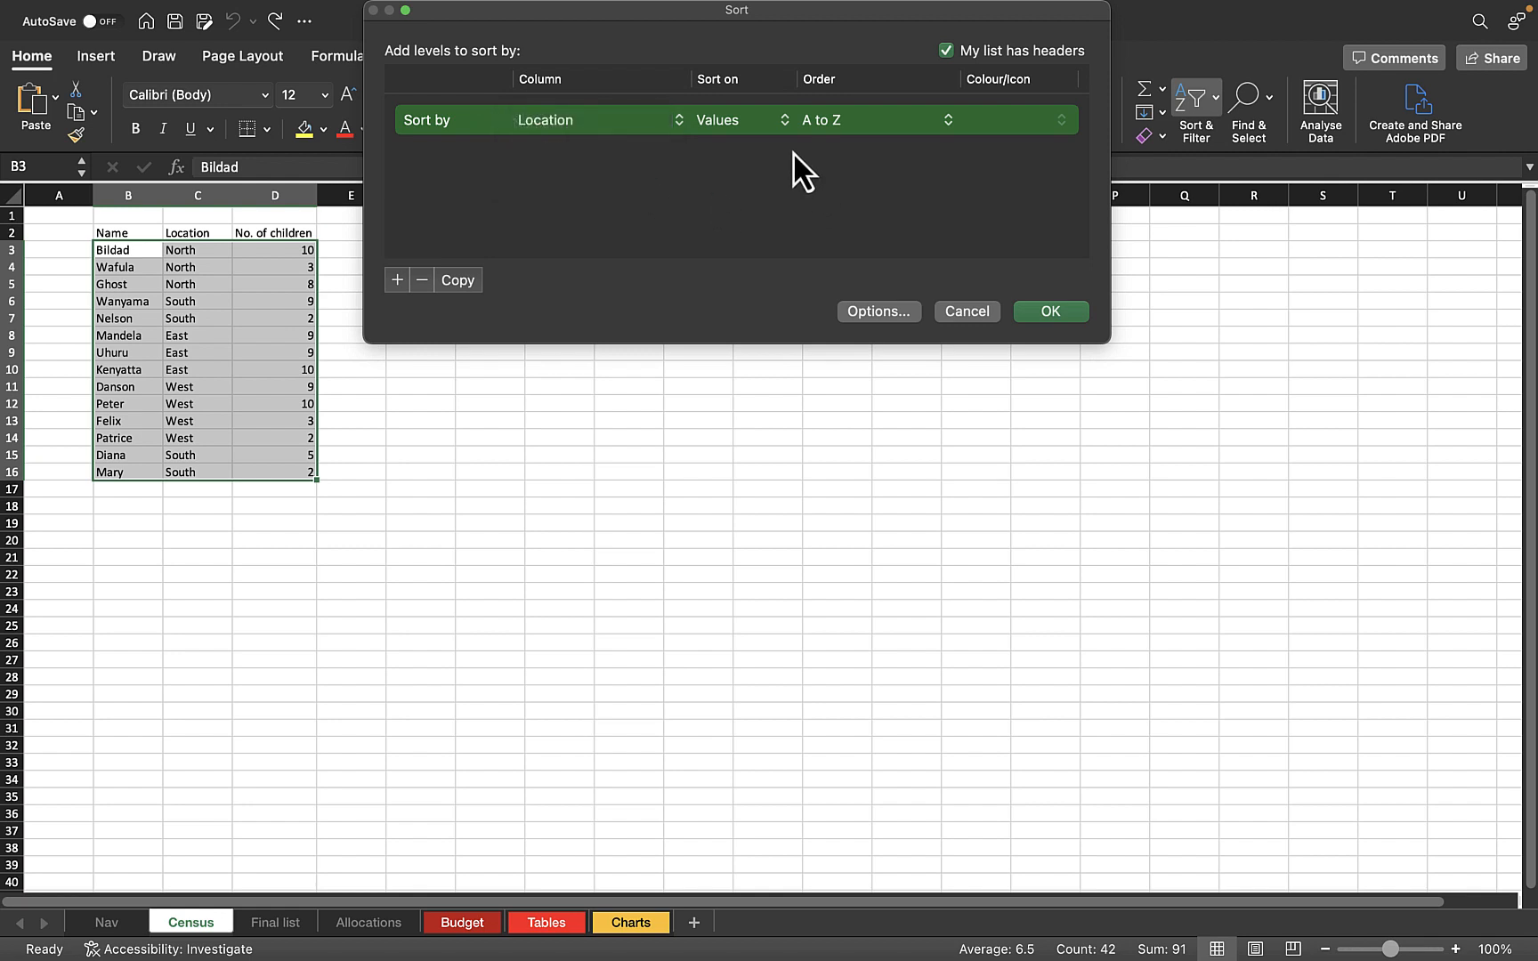
left_click(967, 310)
left_click(624, 389)
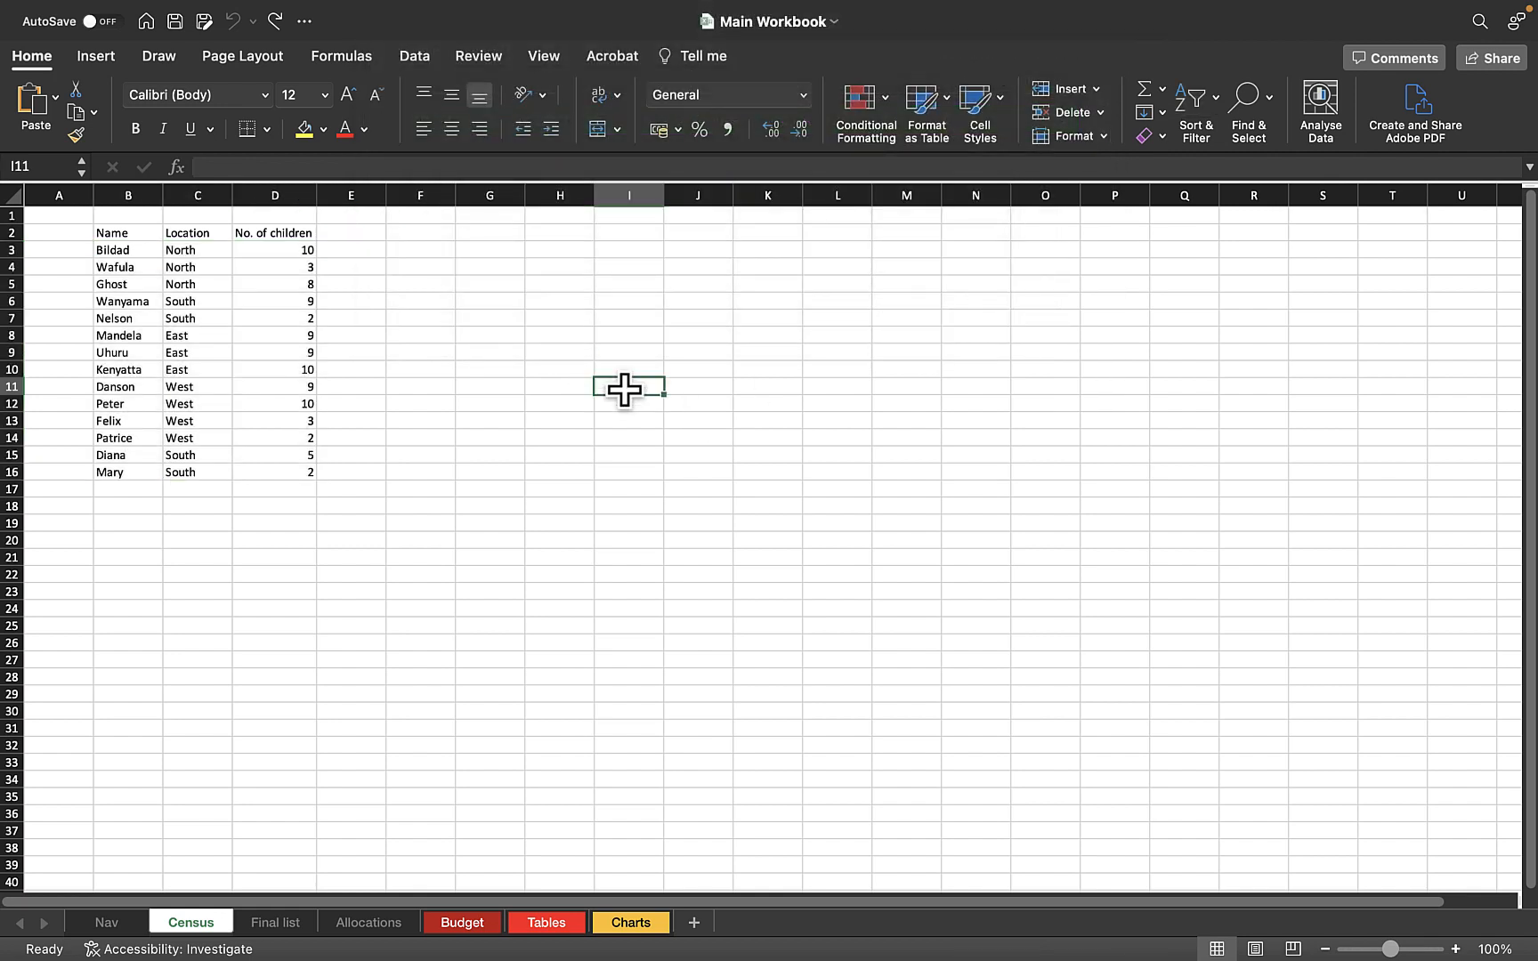
left_click(471, 350)
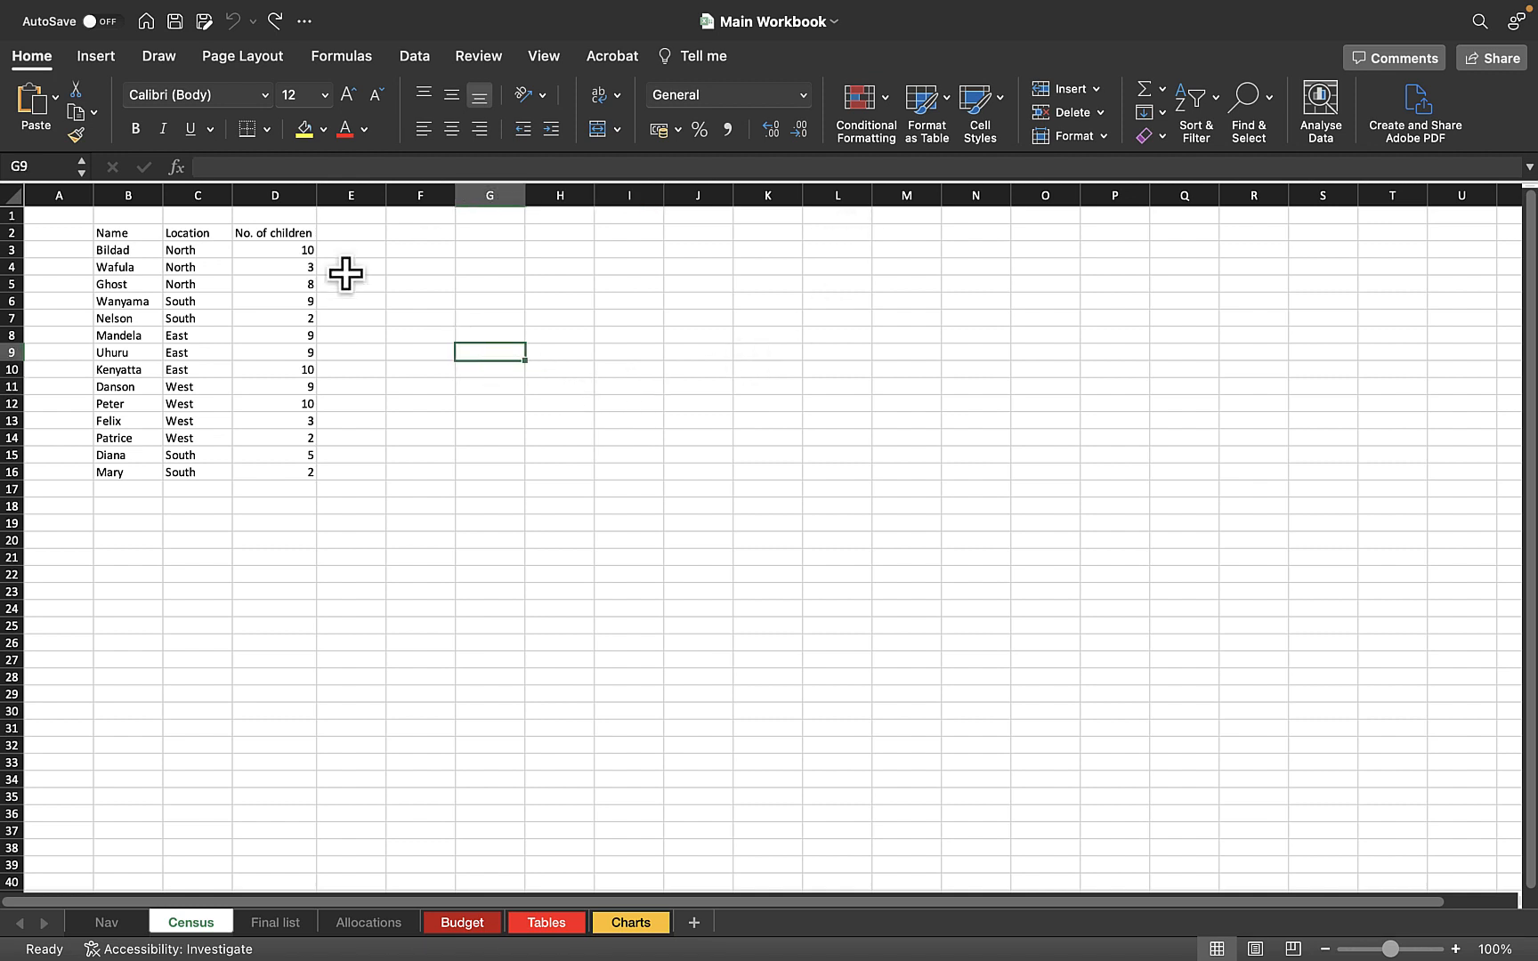
Apply a custom sort to the census table B2:D16 by Location, on values, in A to Z order
left_click(118, 235)
left_click_drag(118, 237, 292, 474)
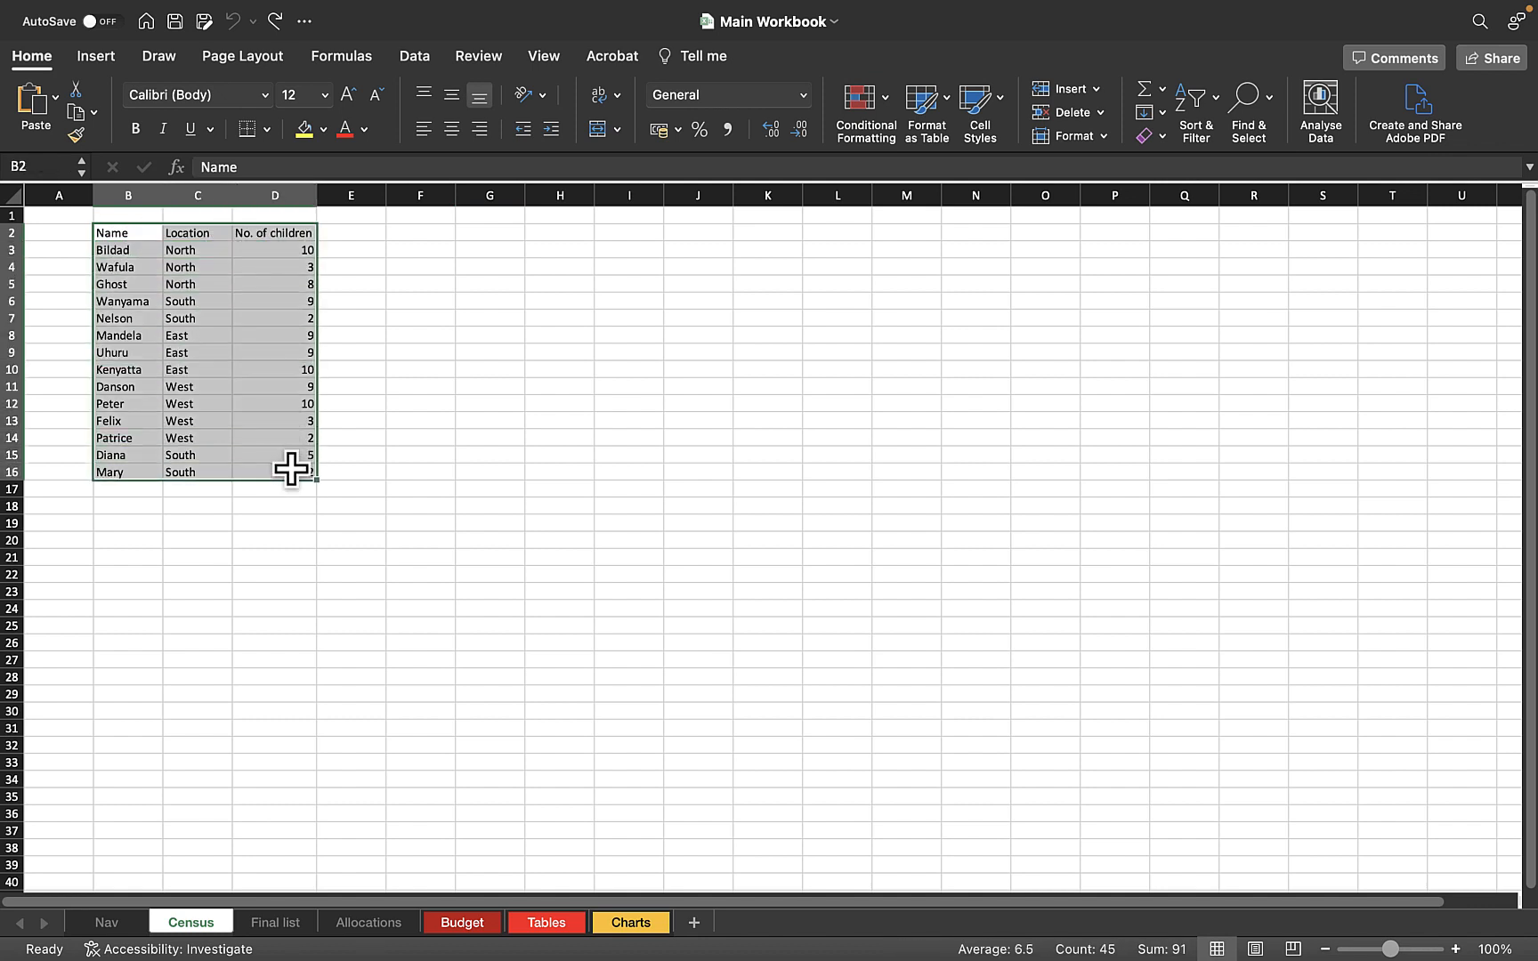
left_click(1214, 103)
left_click(1243, 180)
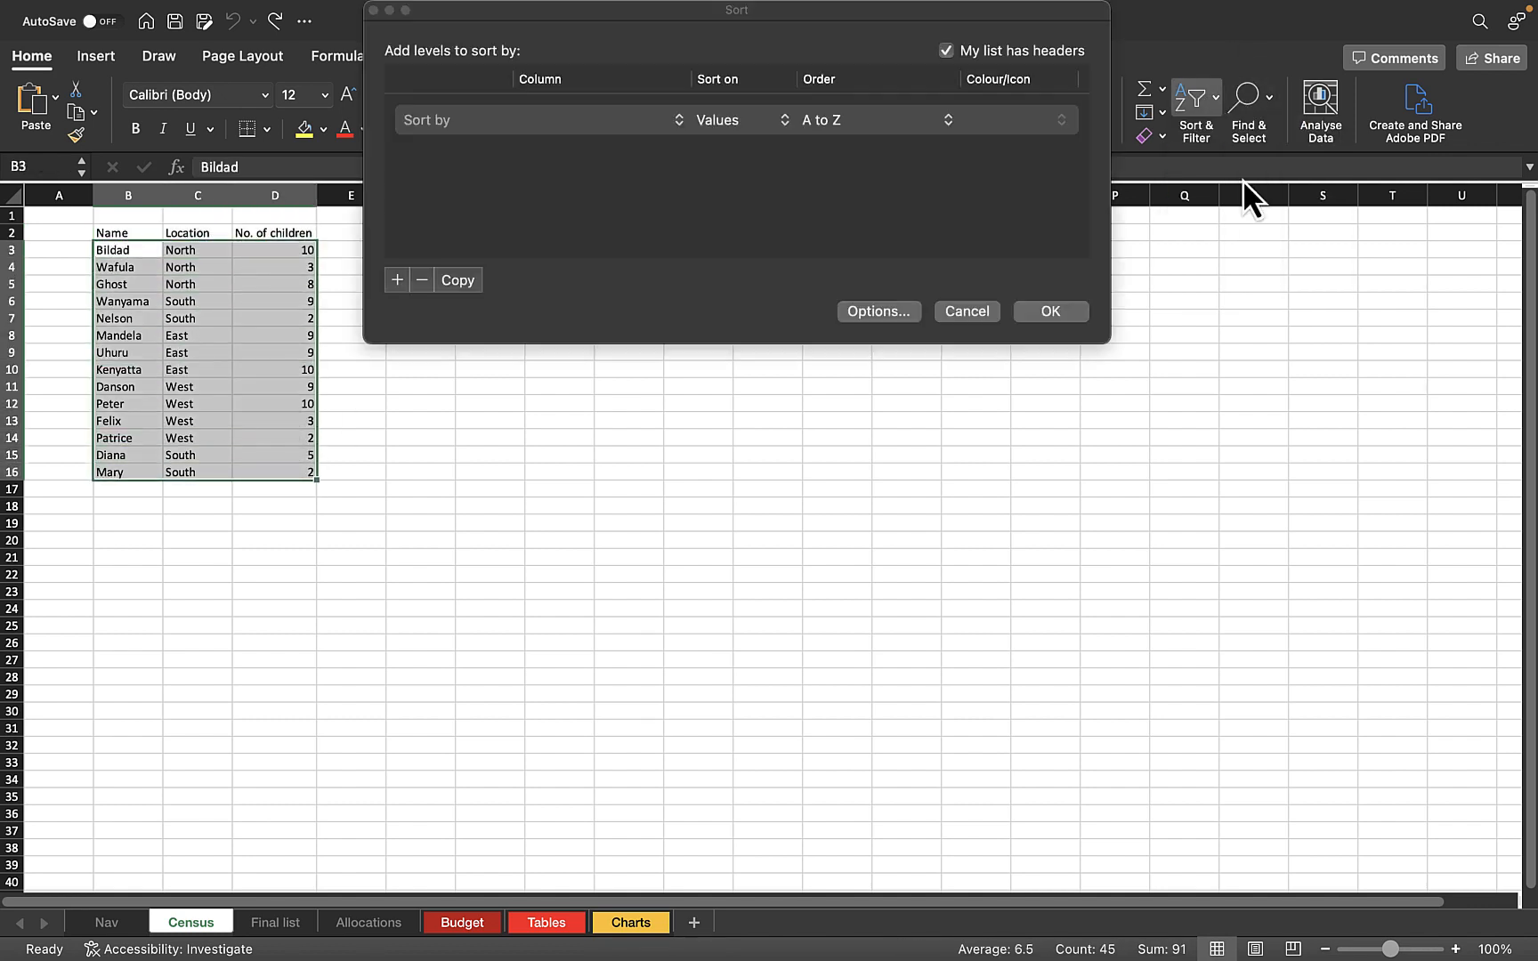
left_click(624, 116)
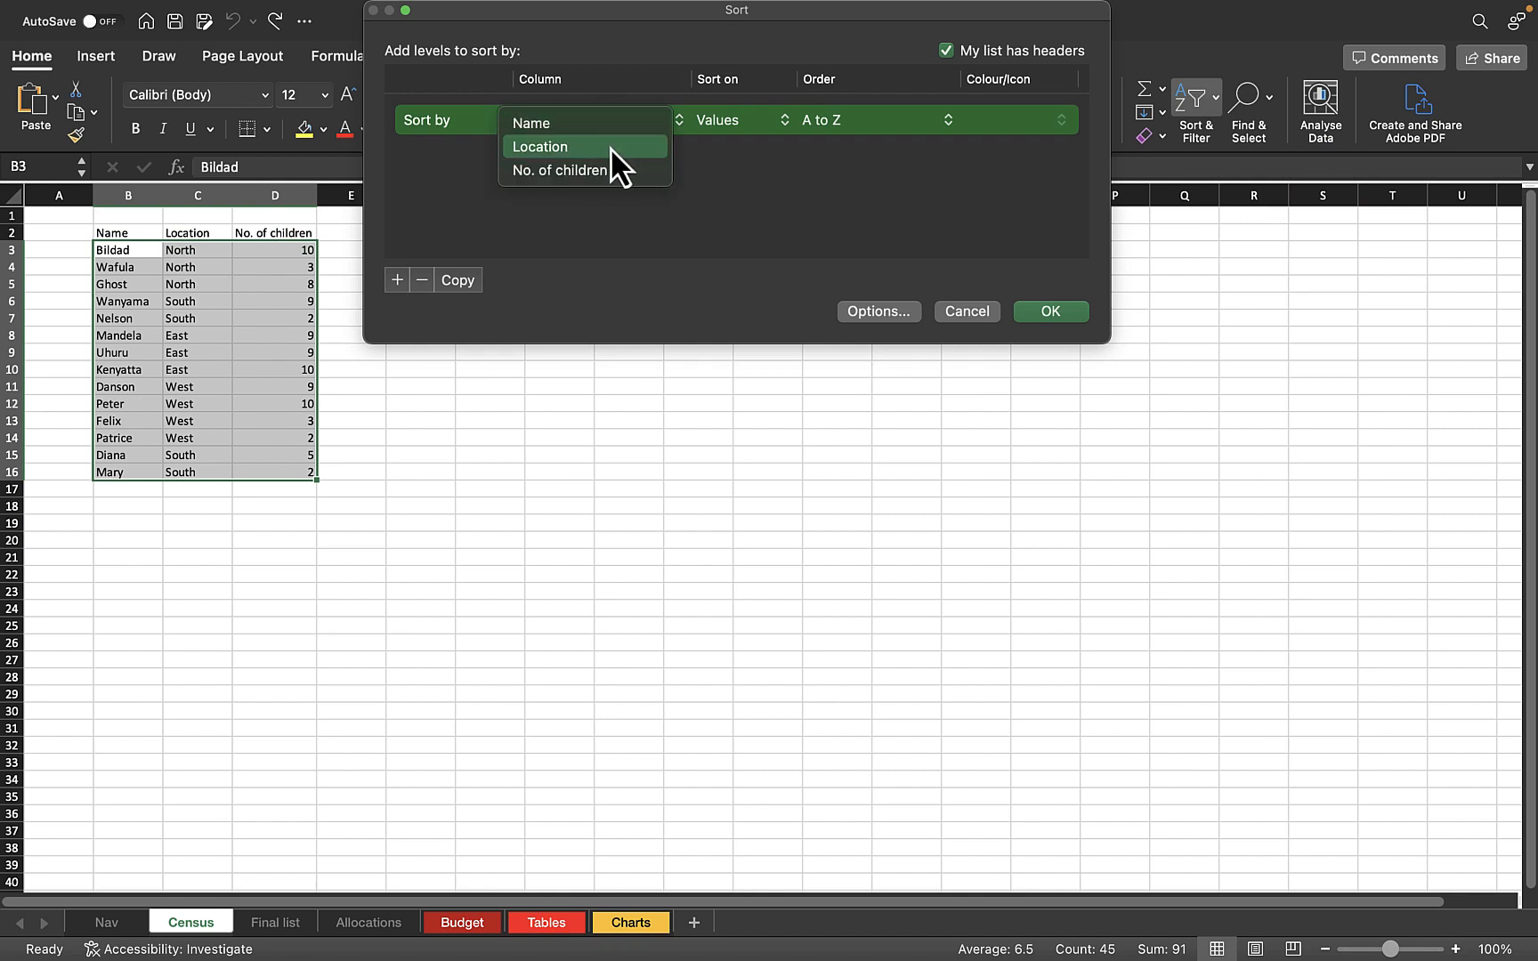
left_click(609, 146)
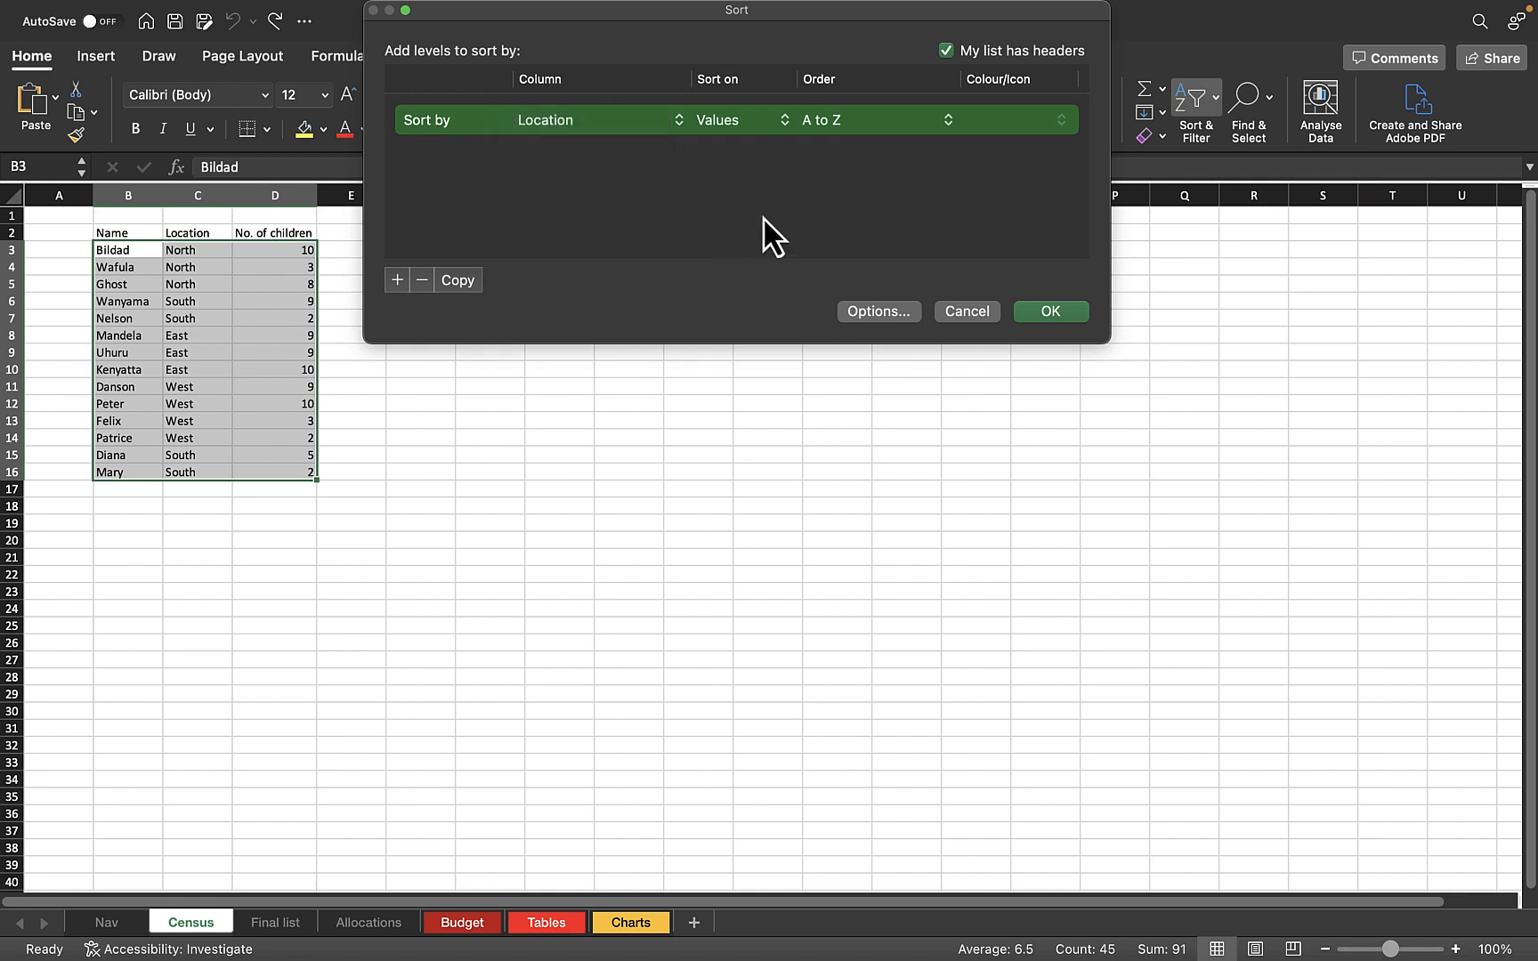
left_click(1060, 315)
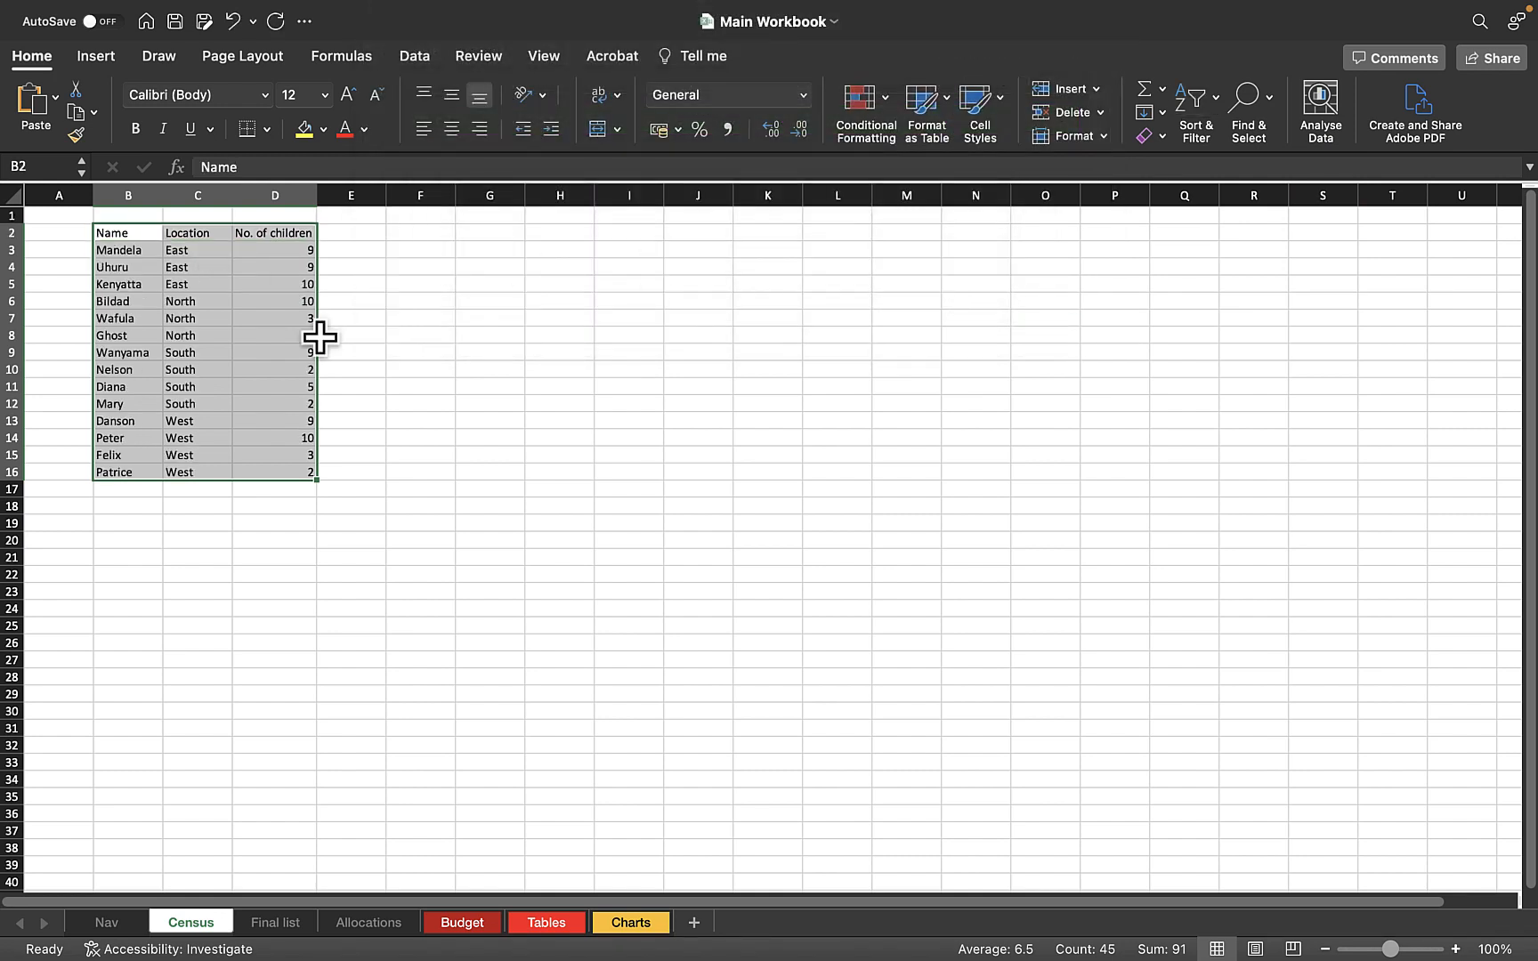
left_click(389, 352)
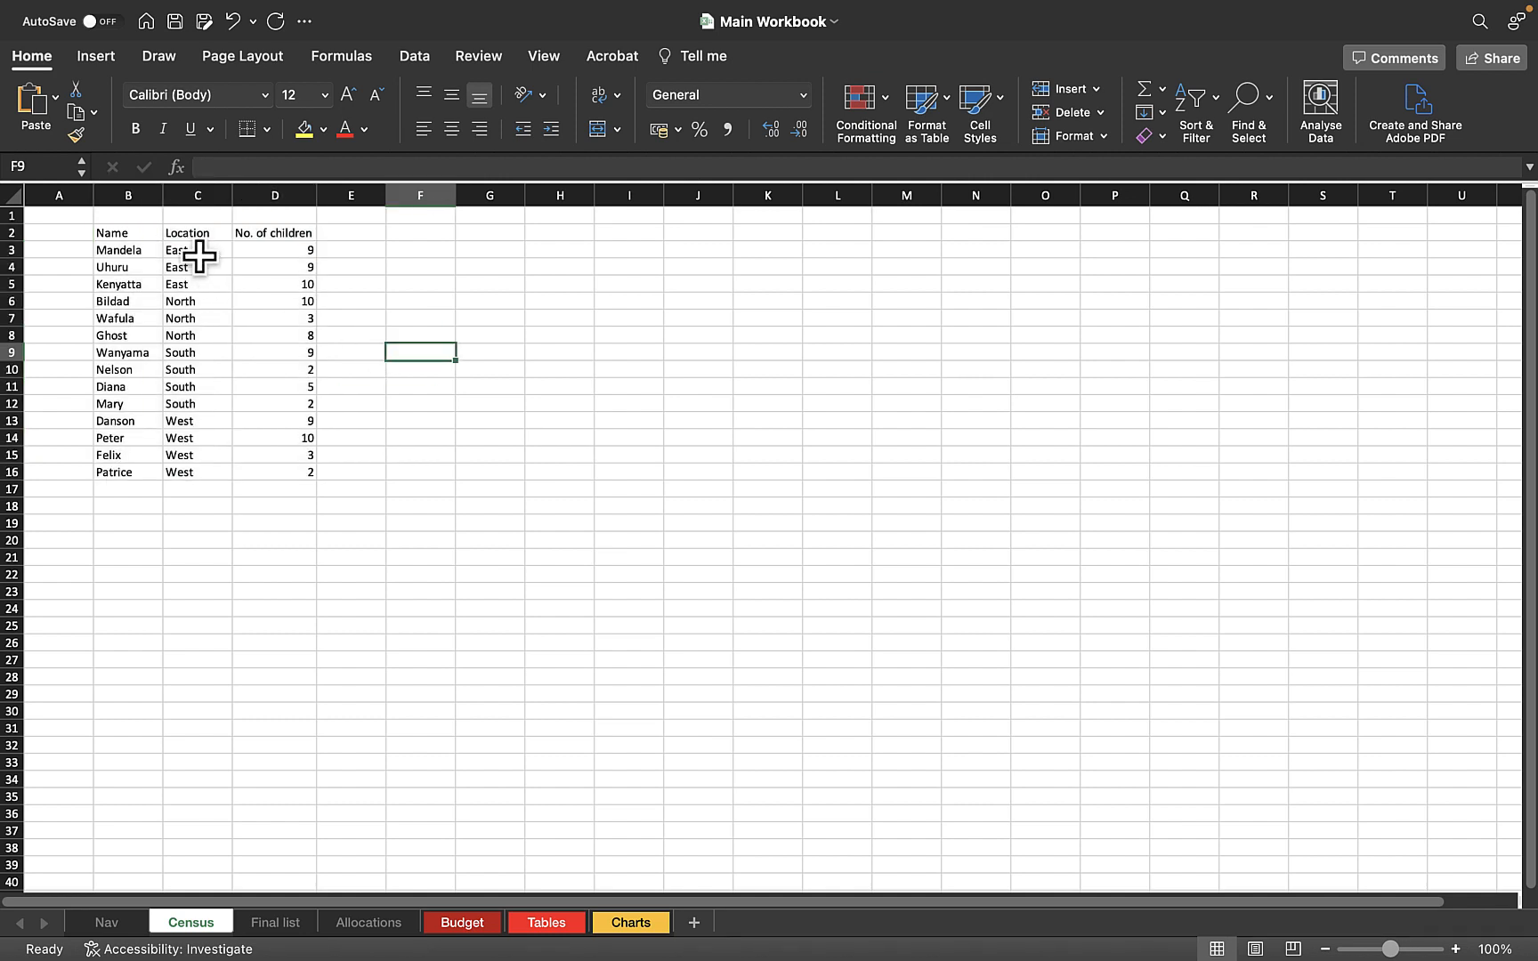
Check the grouping of the Location column and save the workbook
left_click_drag(199, 251, 197, 403)
left_click_drag(196, 268, 199, 388)
left_click(249, 522)
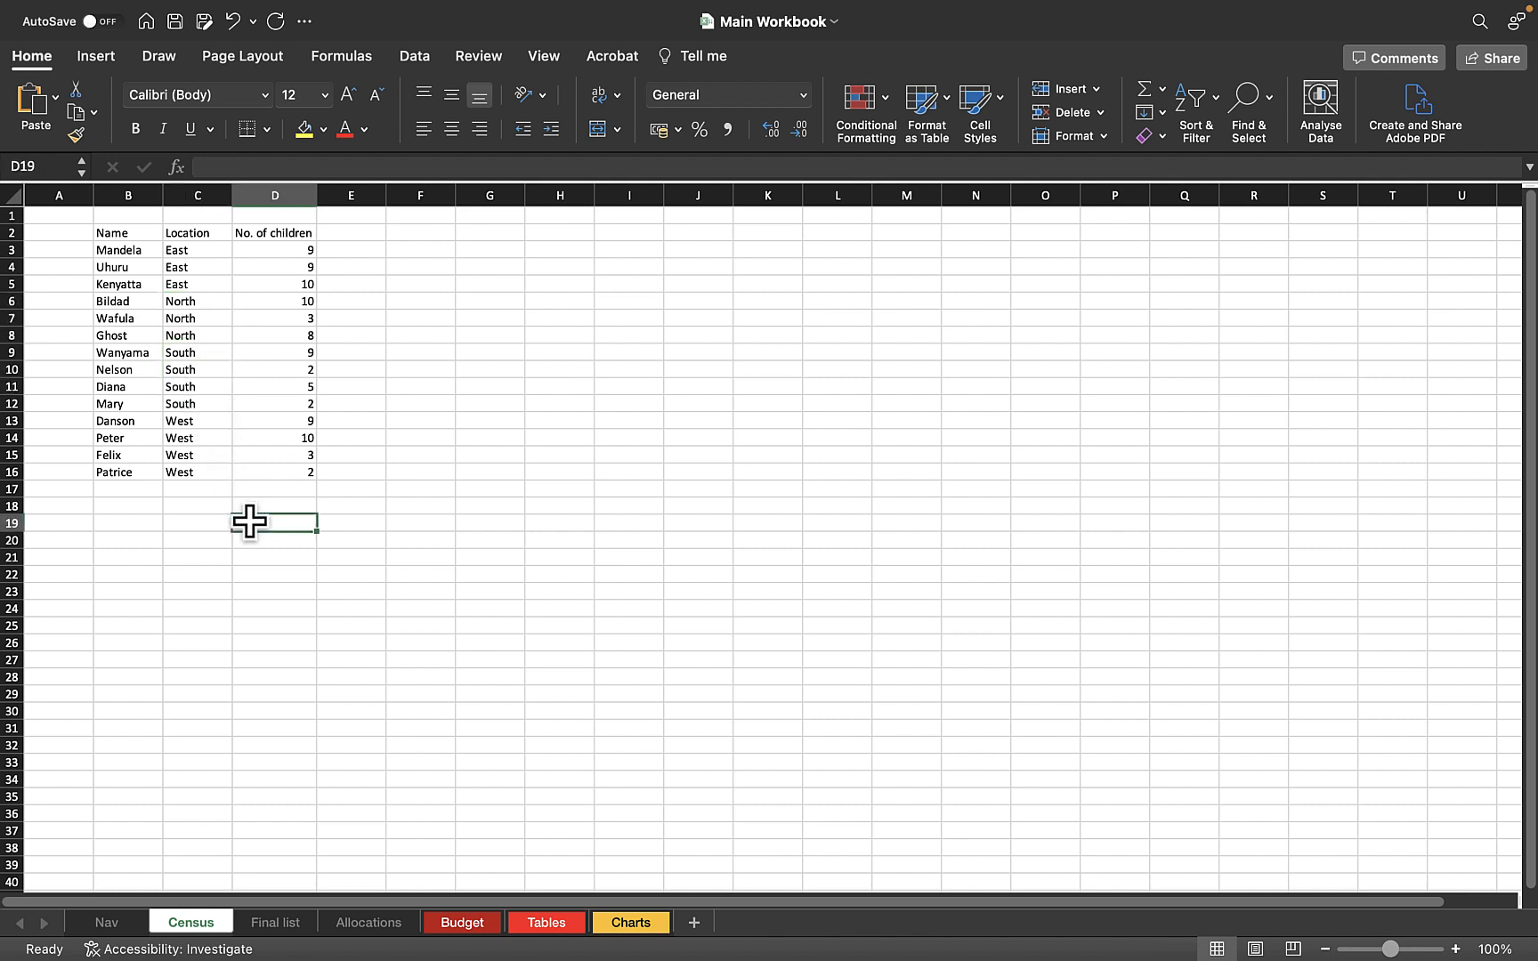
key("super+s")
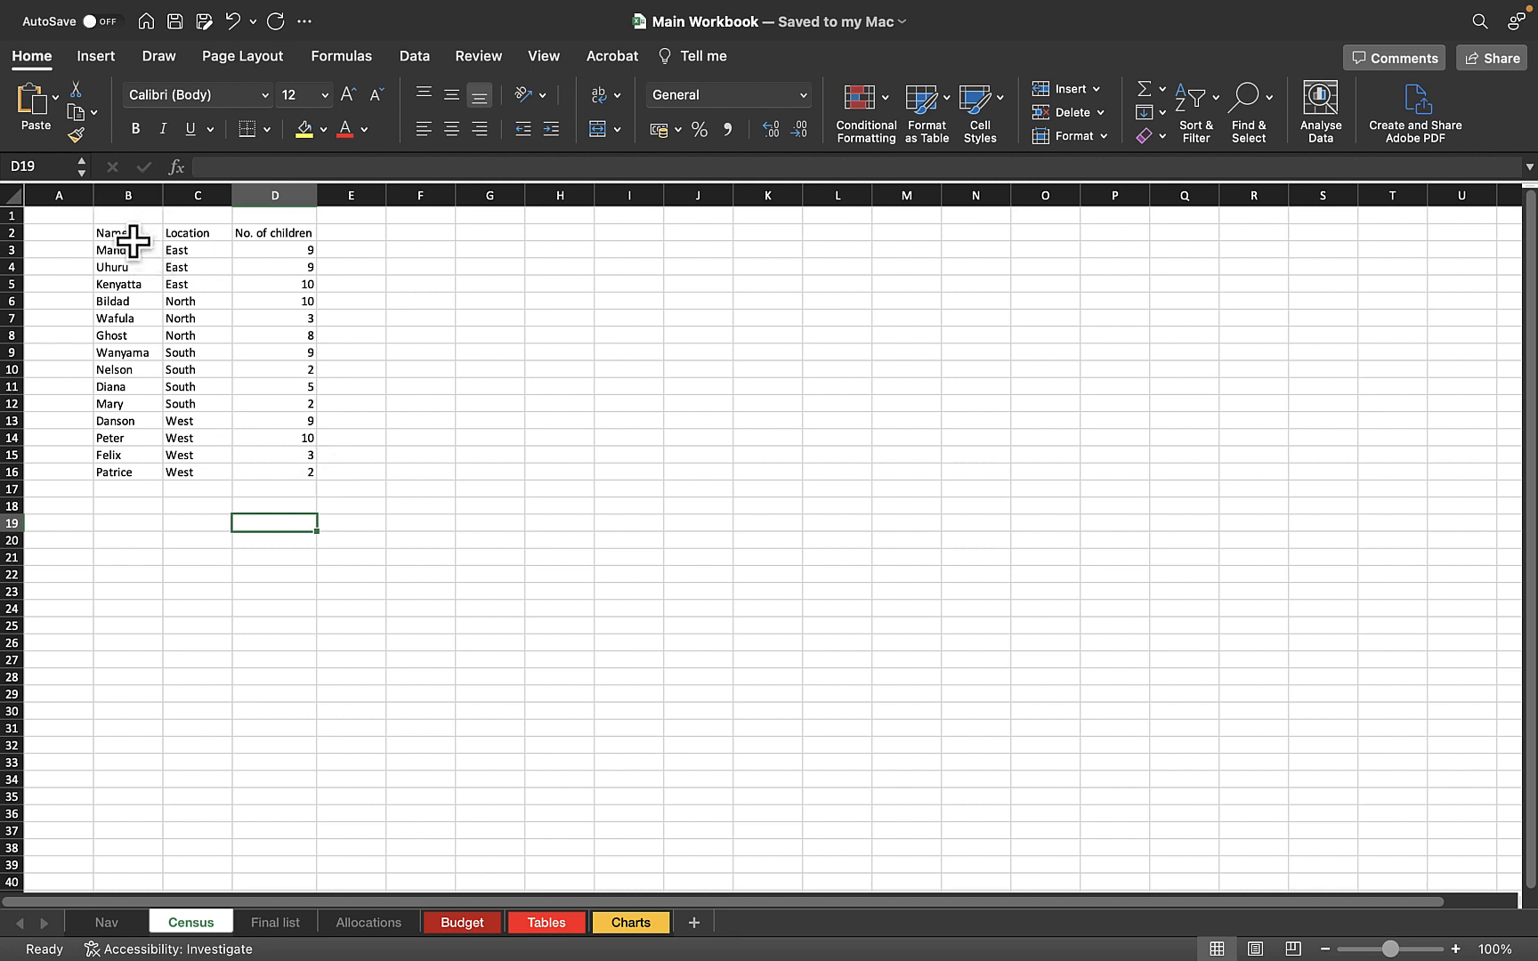
Add subtotals to the census table B2:D16 at each change in Location, using Sum on No. of children
left_click_drag(120, 233, 262, 470)
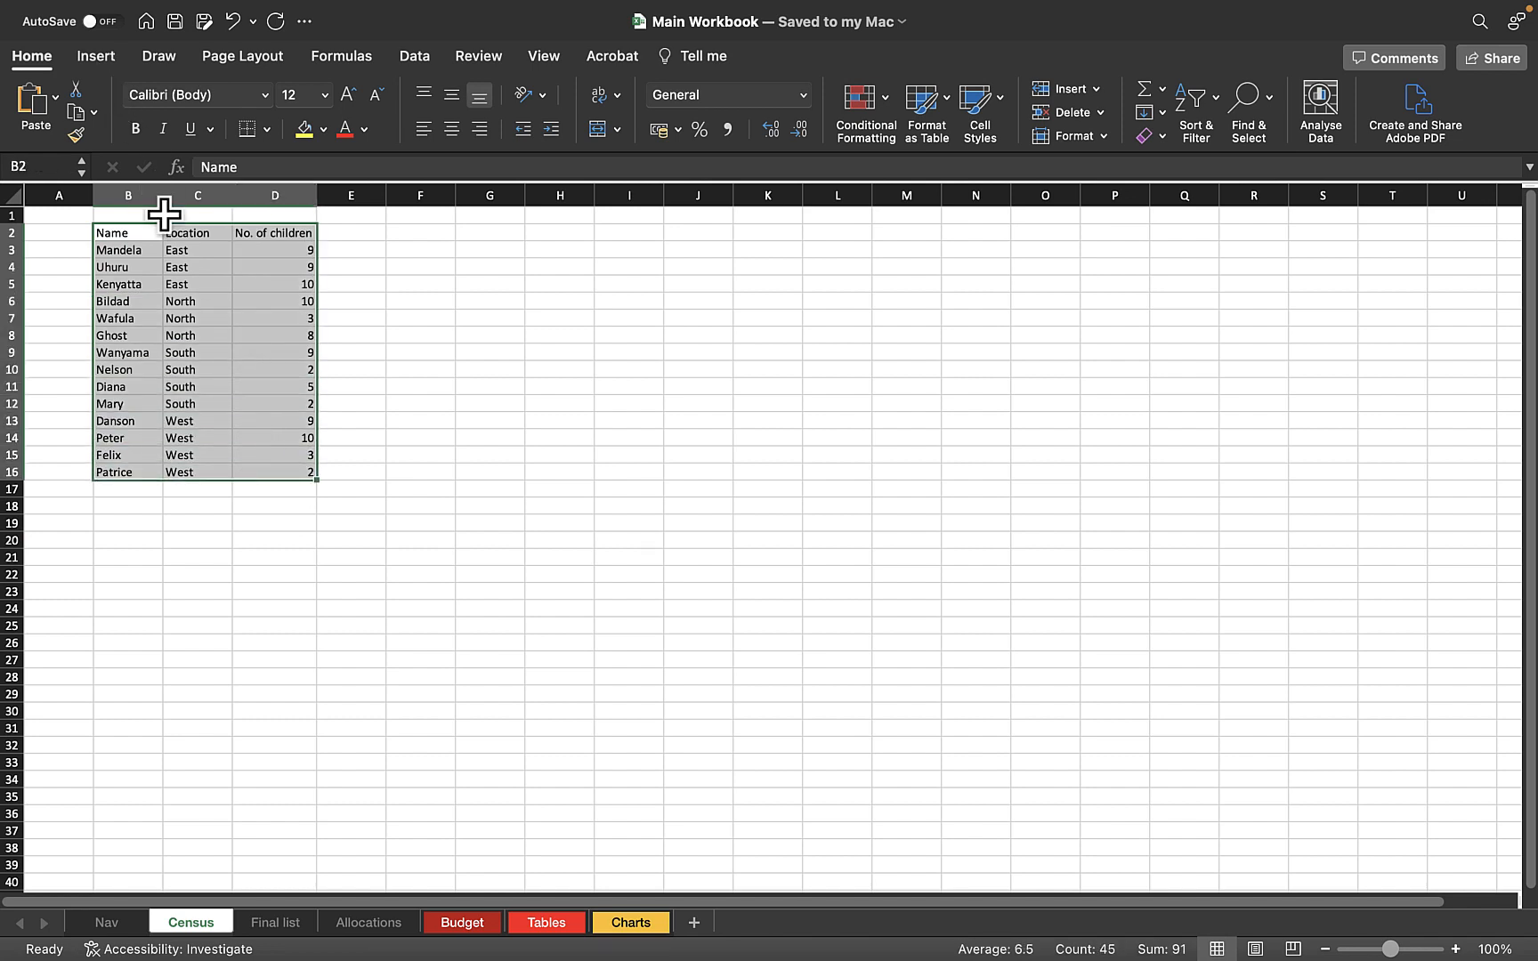
left_click(203, 285)
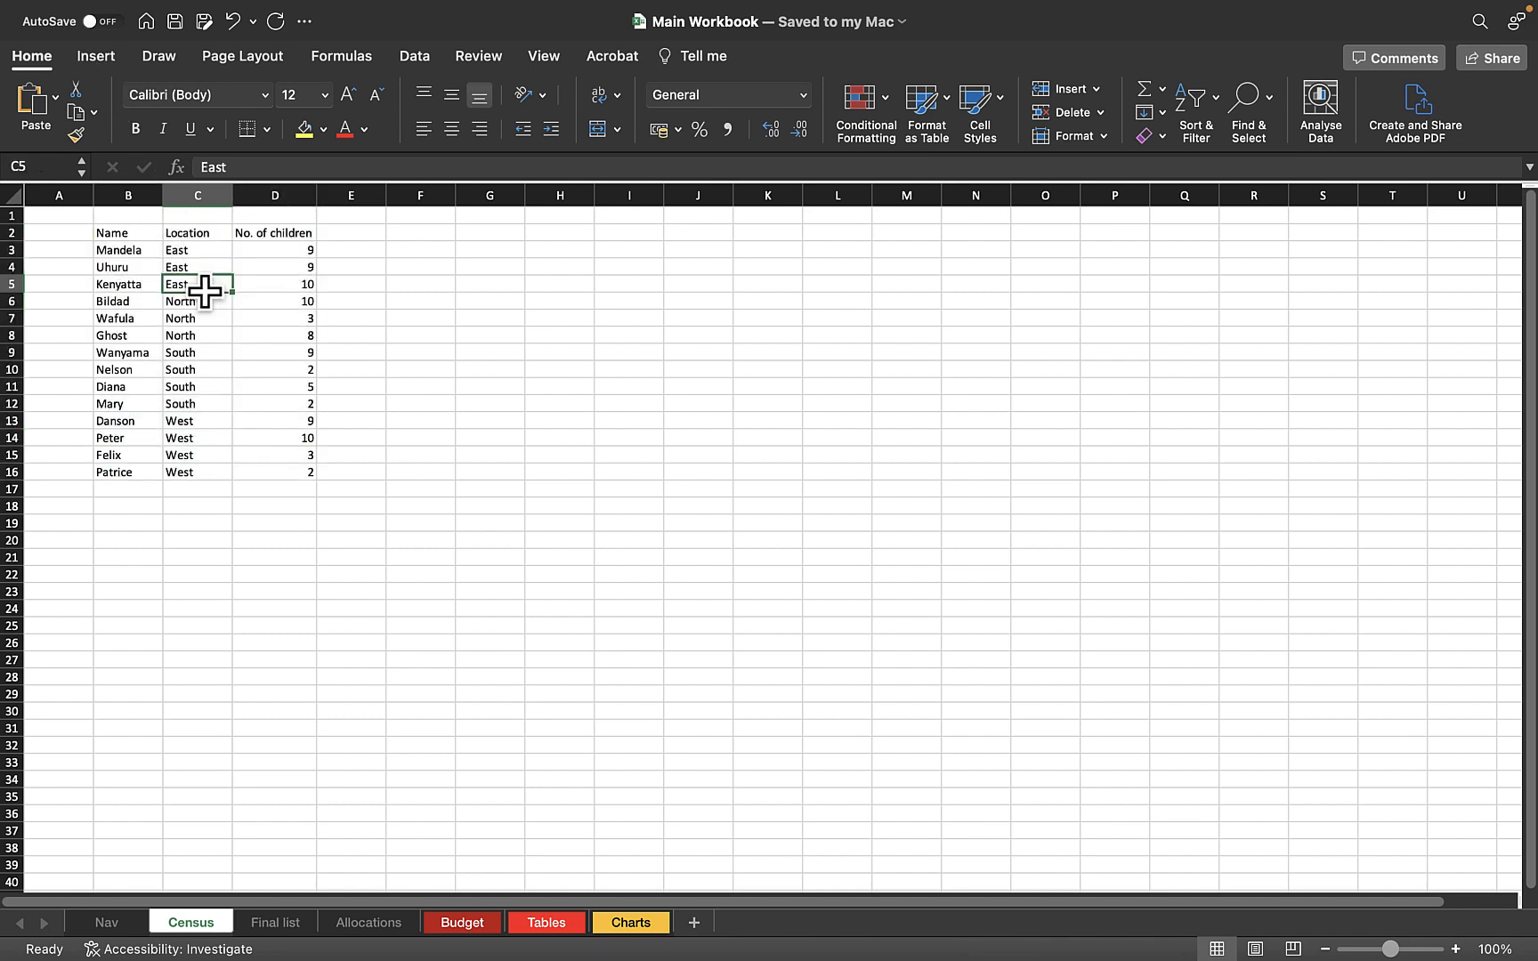
left_click(122, 236)
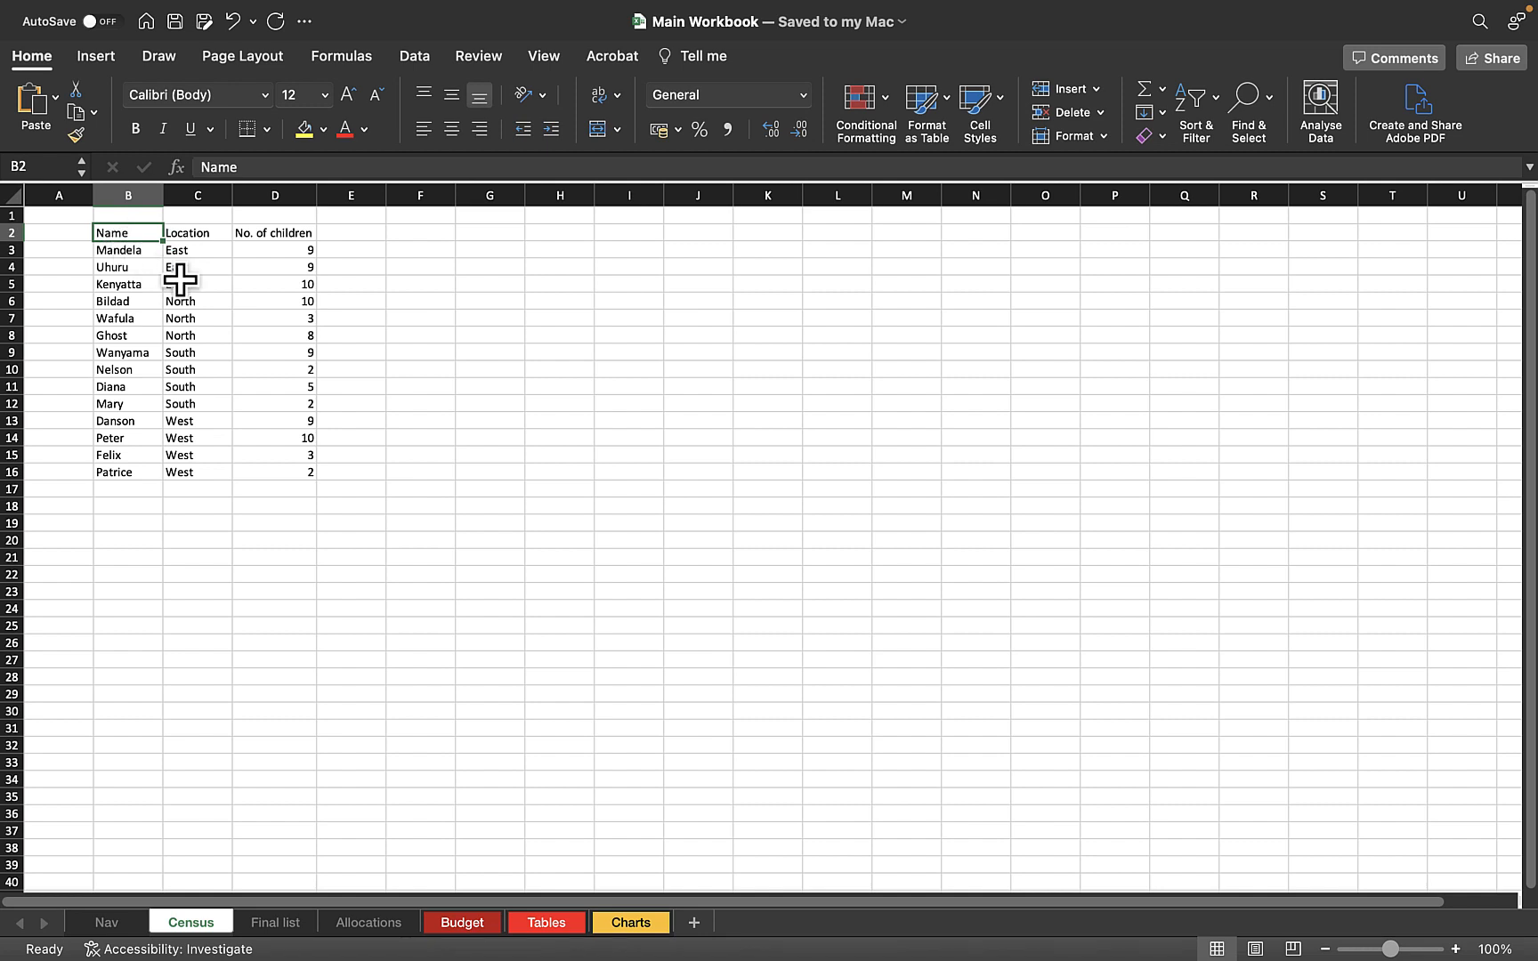
key("shift+Right")
key("shift+Right")
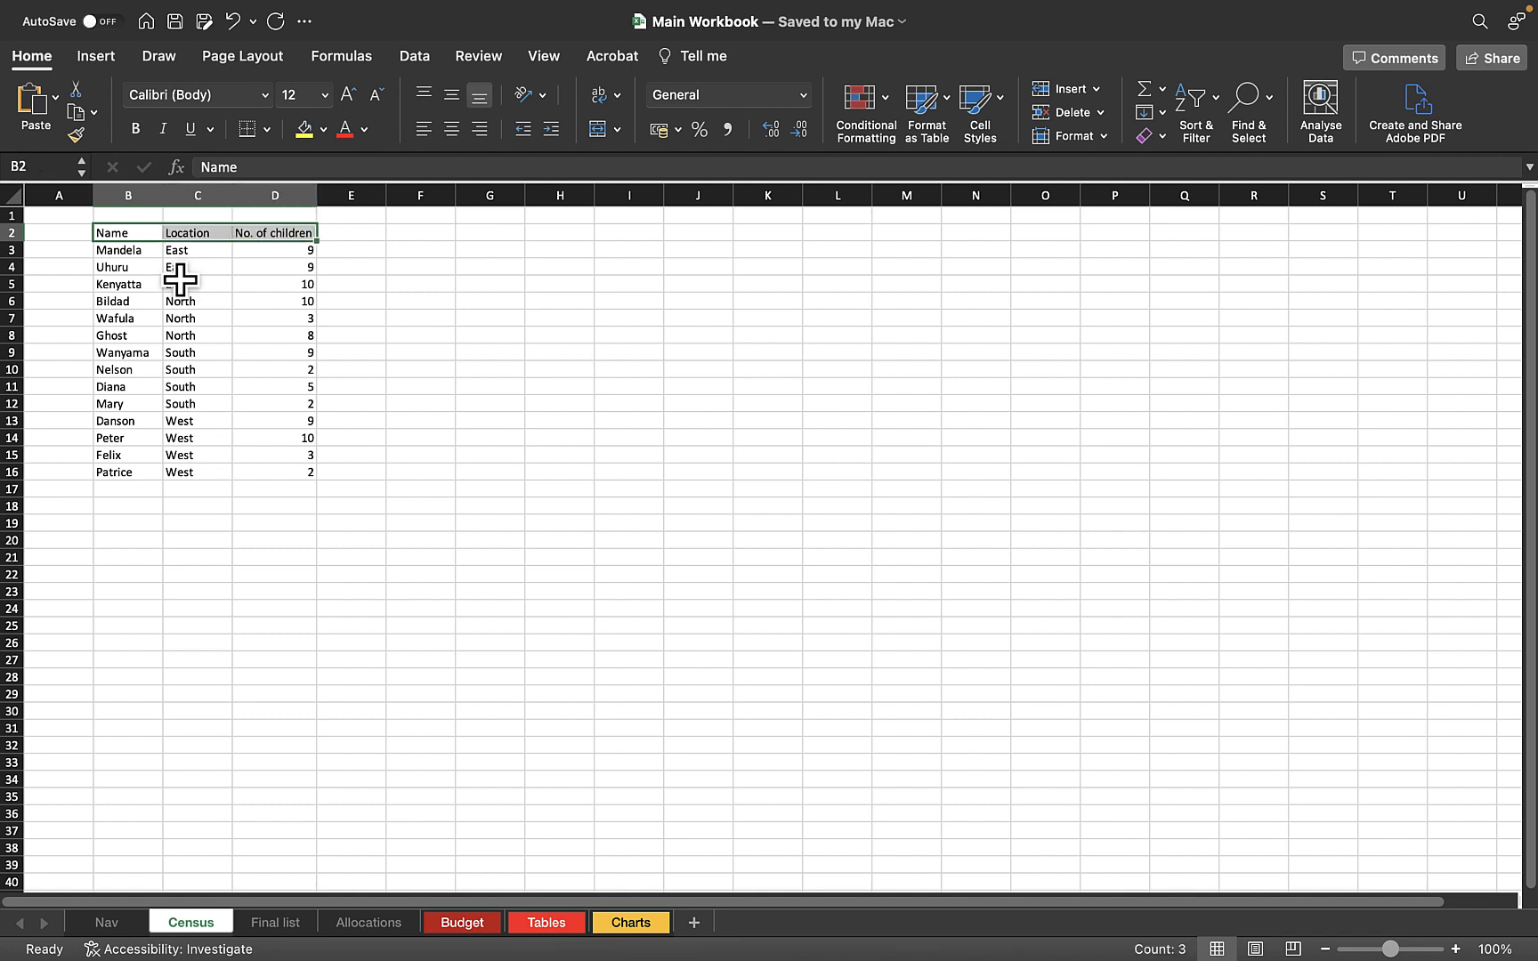
key("shift+Down")
key("shift+Down")
key("shift+Down")
key("shift+Down")
key("shift+Down")
key("shift+Down")
key("shift+Down")
key("shift+Down")
key("shift+Down")
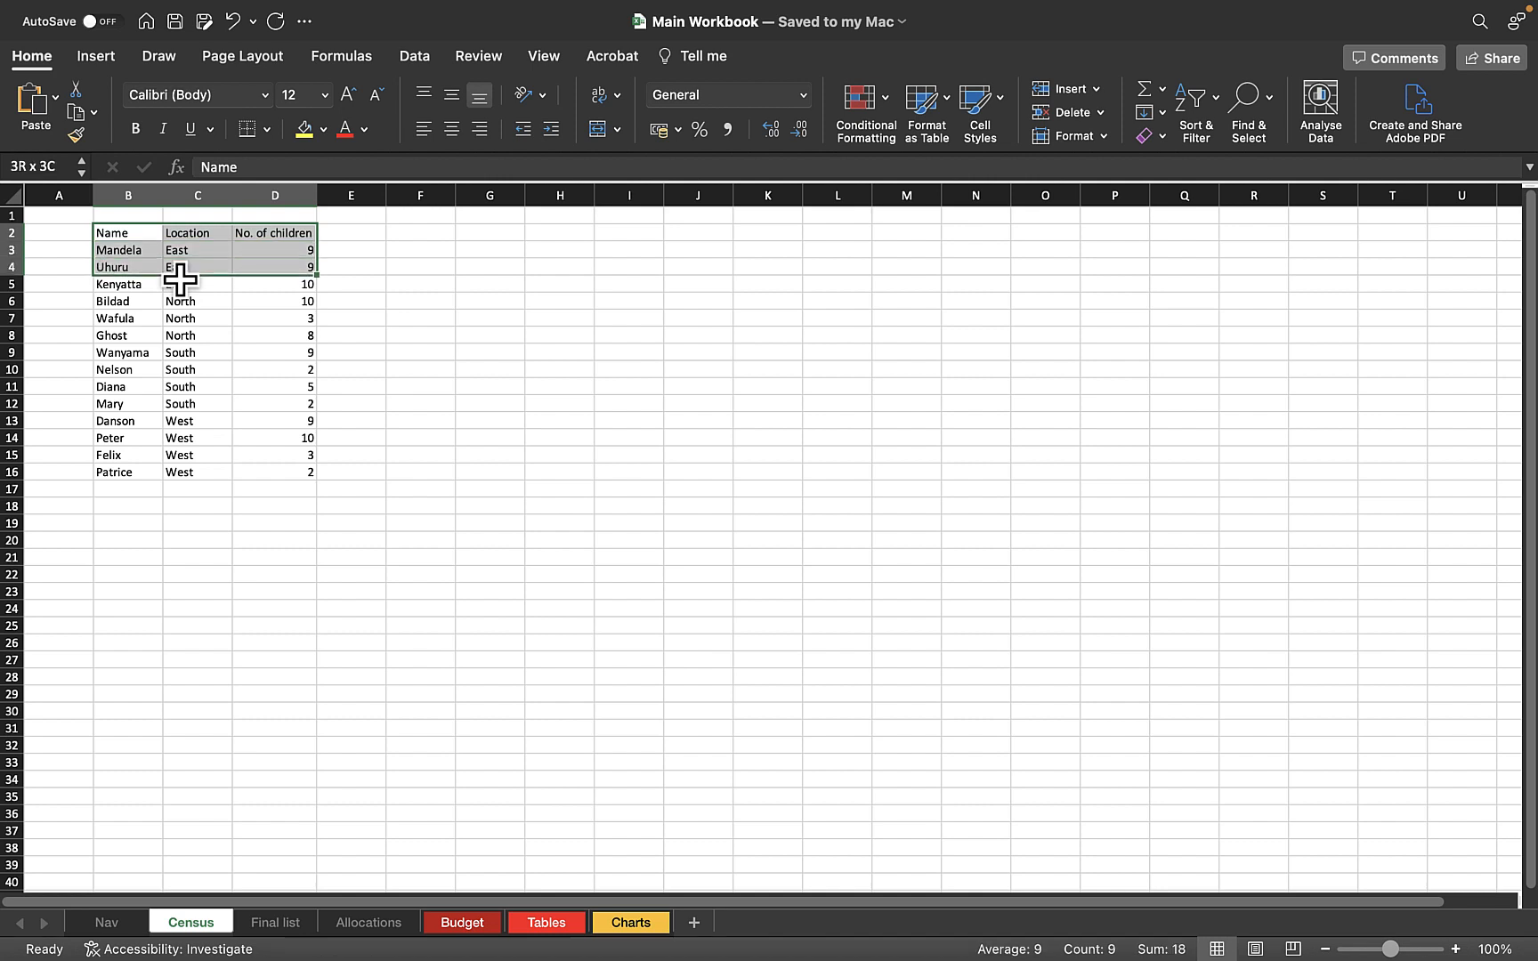
key("shift+Down")
key("shift+Down")
key("shift+Down")
key("shift+Down")
key("shift+Down")
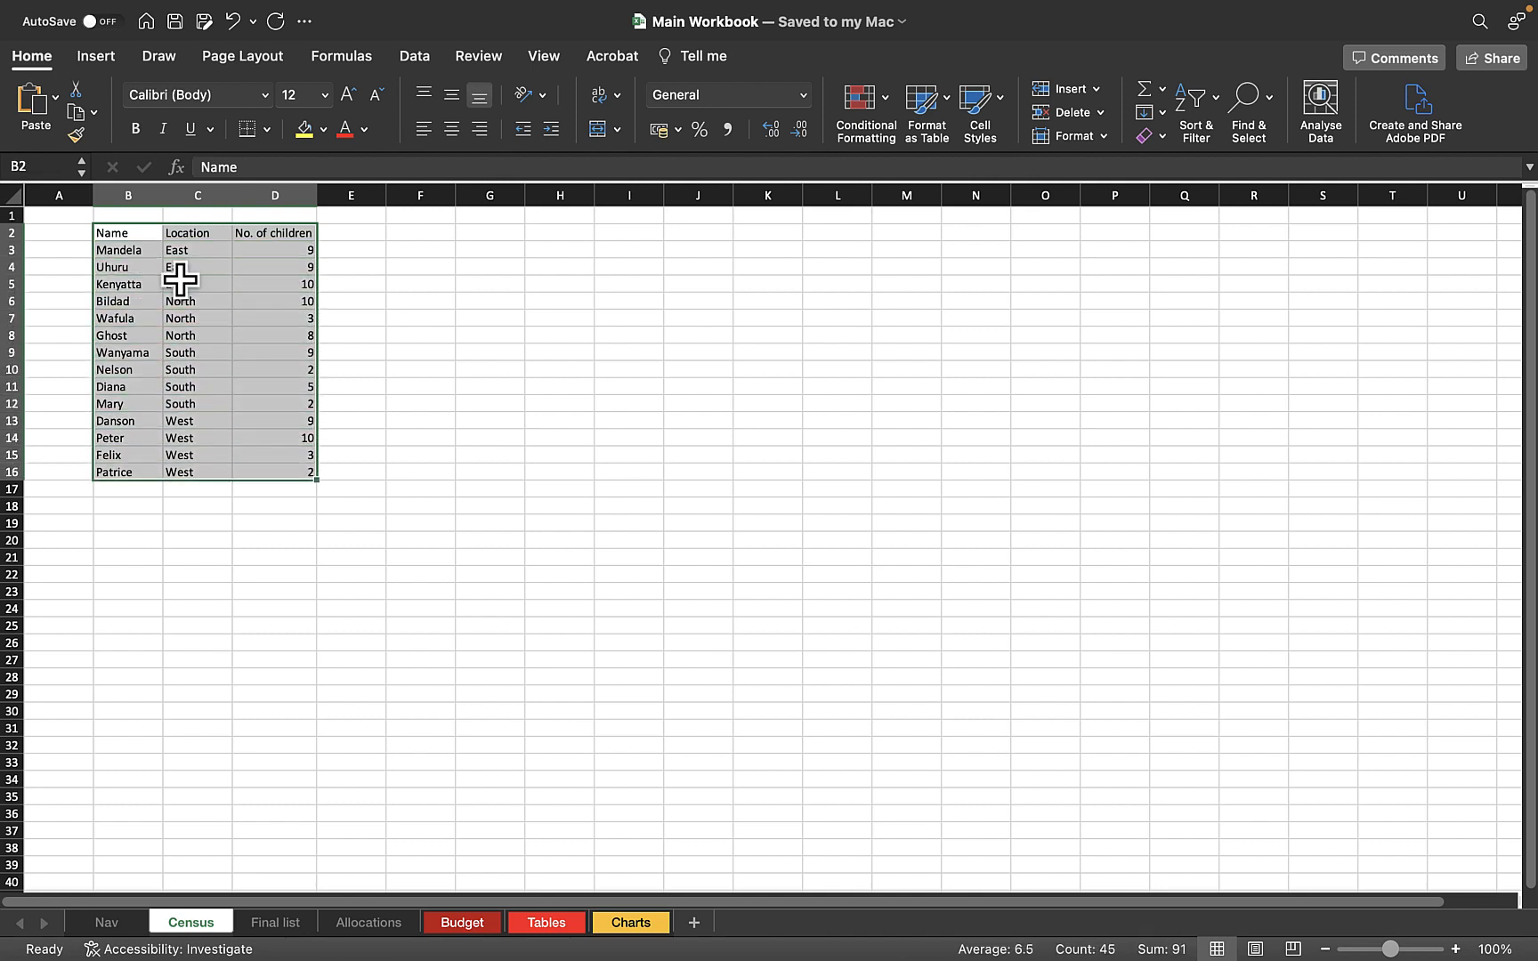
left_click(425, 57)
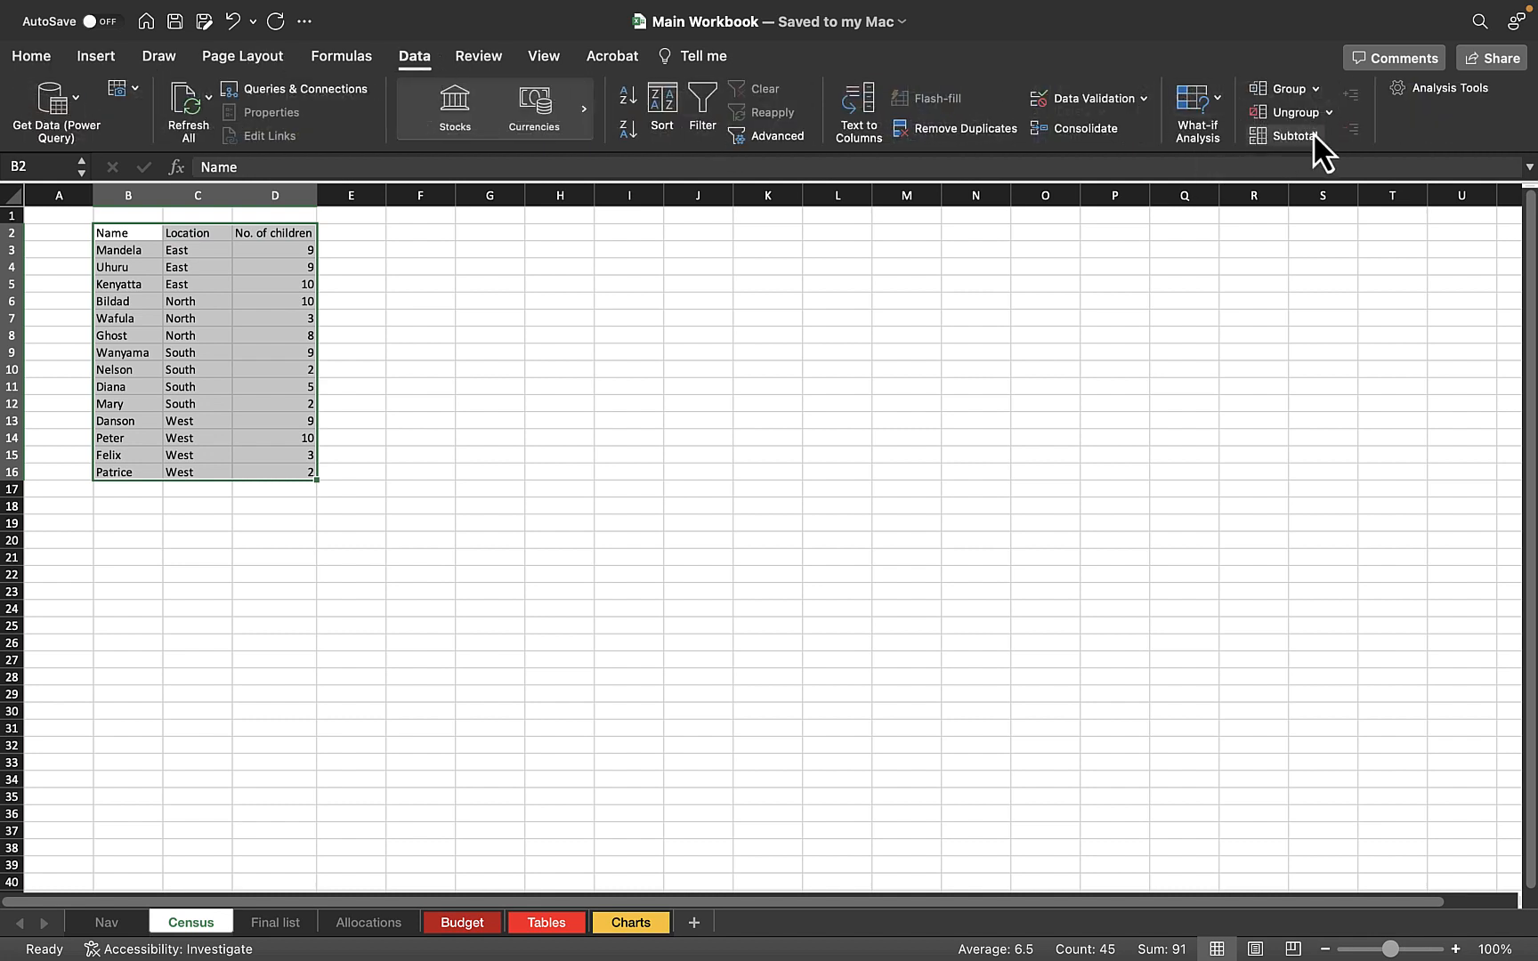
left_click(1287, 139)
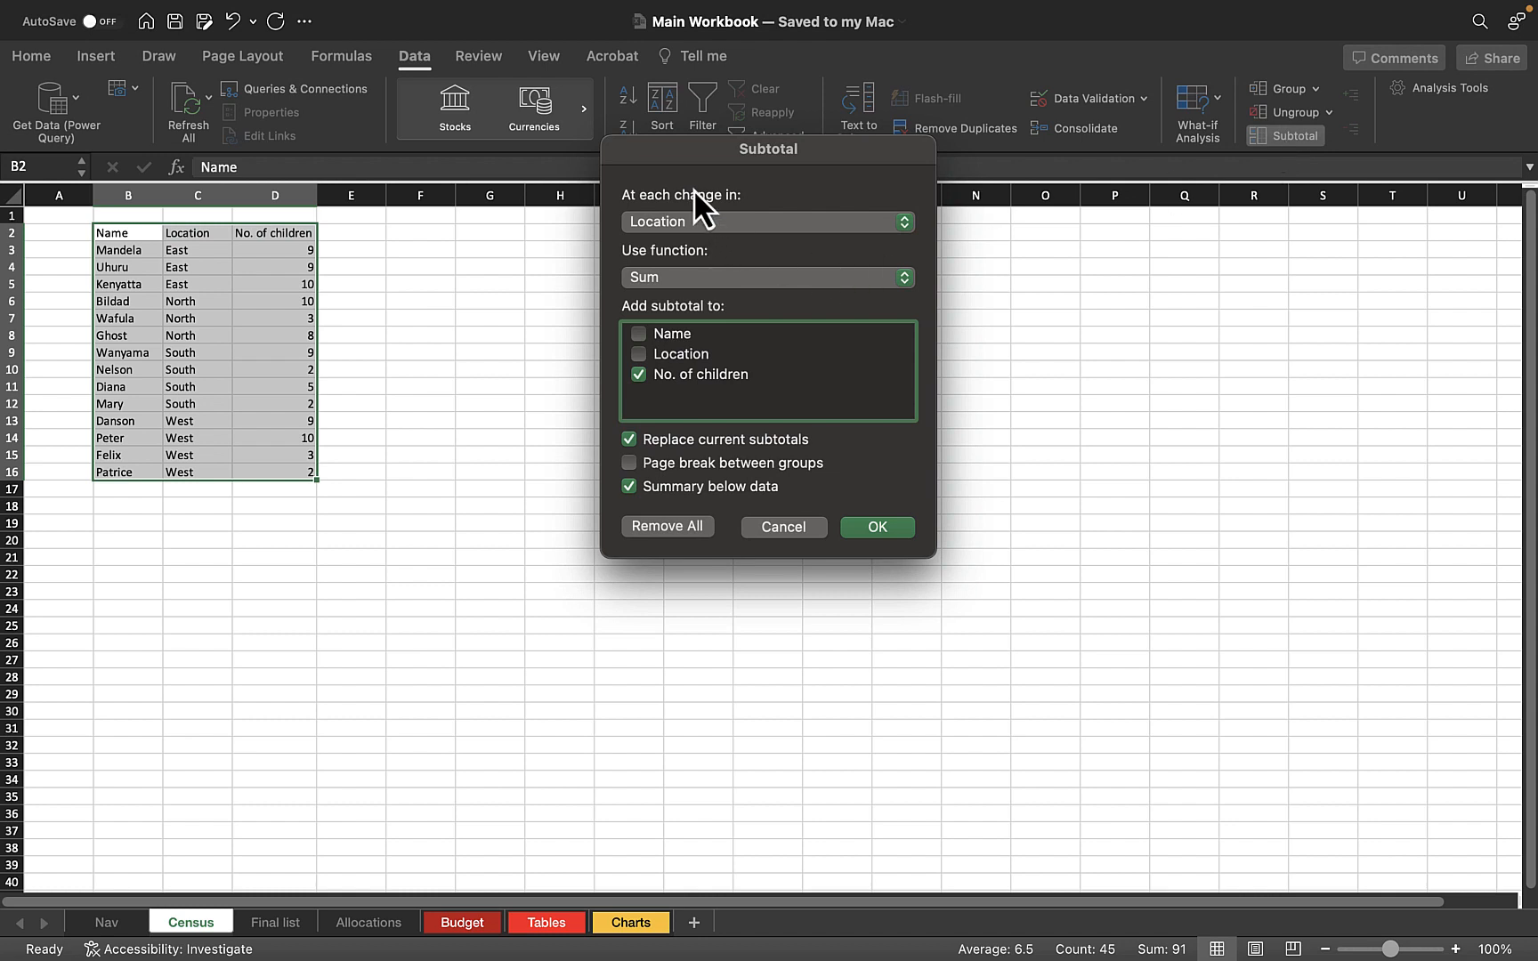
left_click(700, 217)
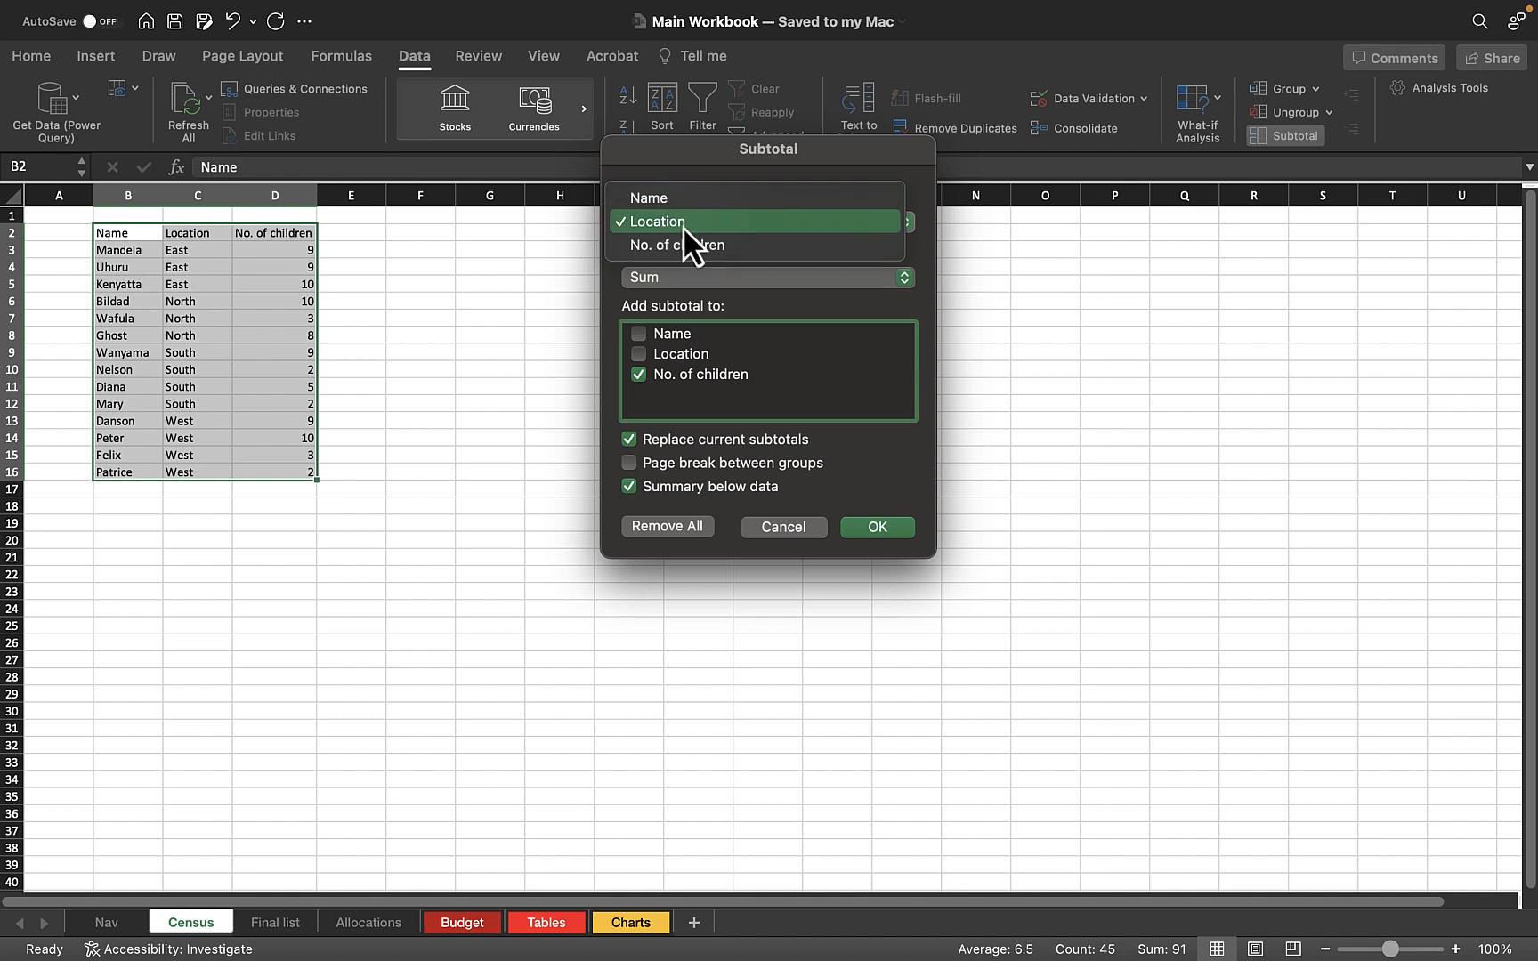
left_click(651, 224)
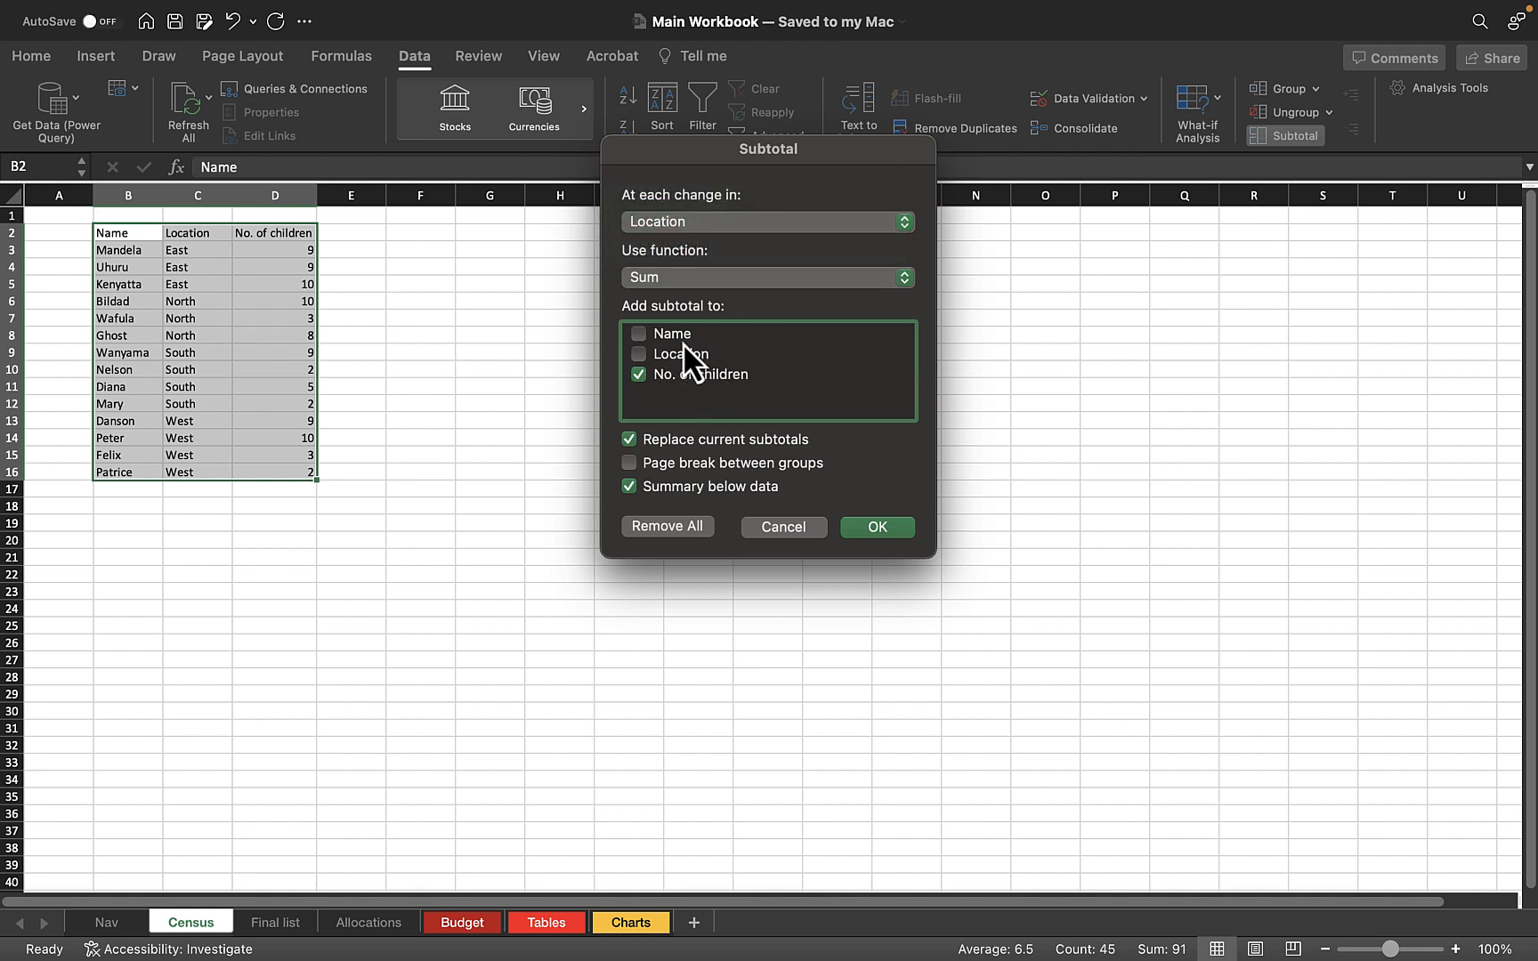
left_click(663, 279)
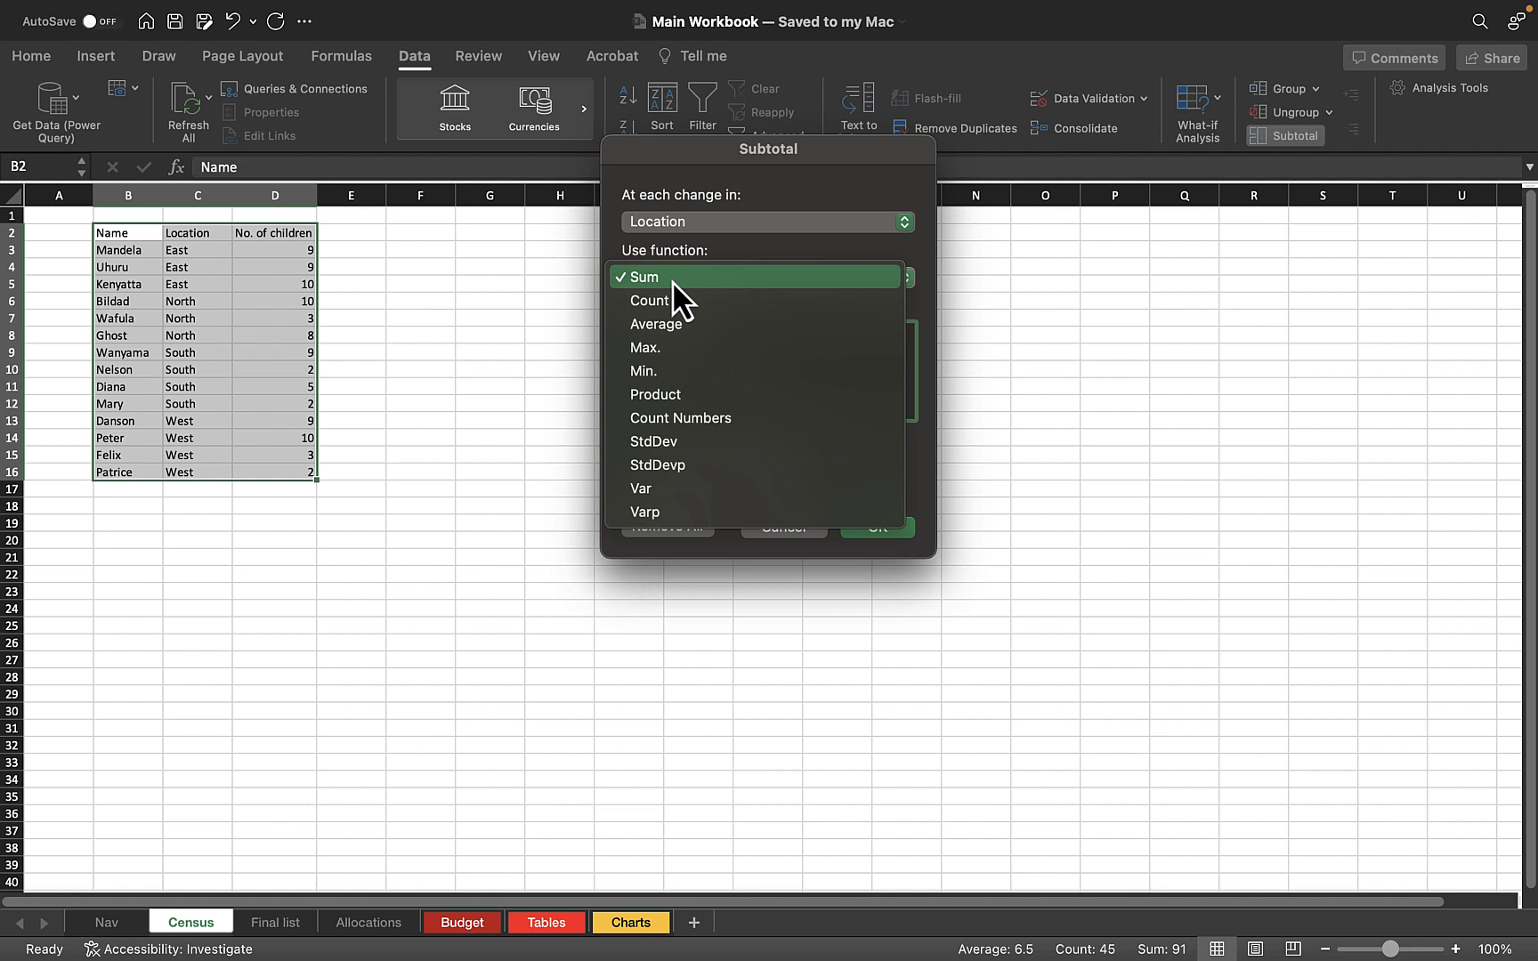
left_click(672, 280)
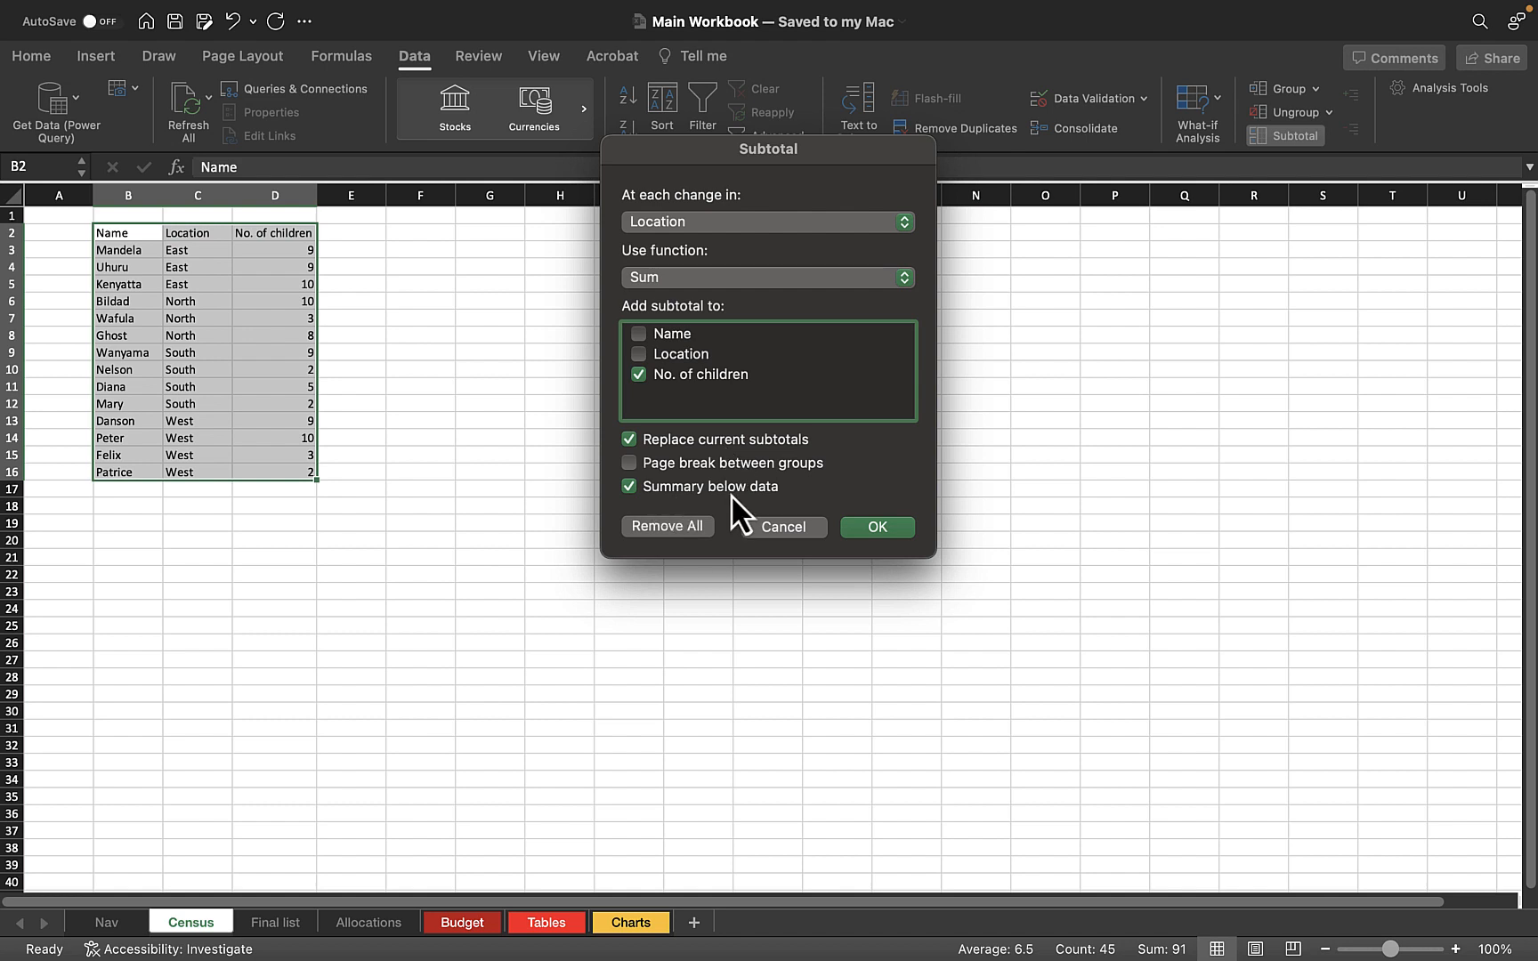
left_click(871, 528)
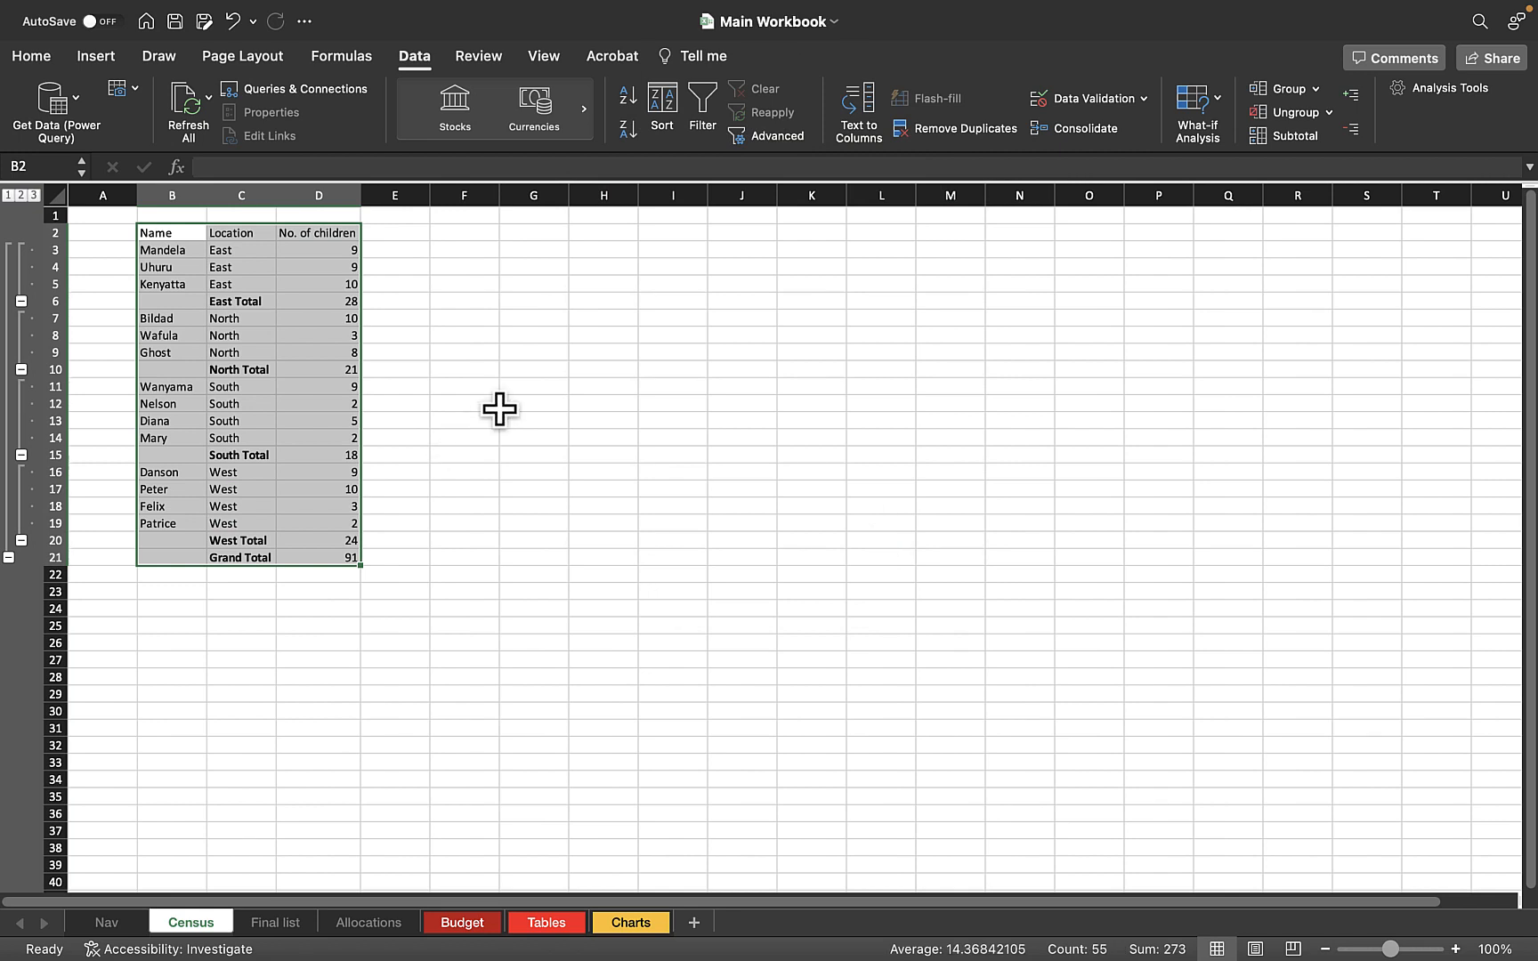
Examine the East, North and South total rows and their subtotal formulas for the number of children
left_click(471, 367)
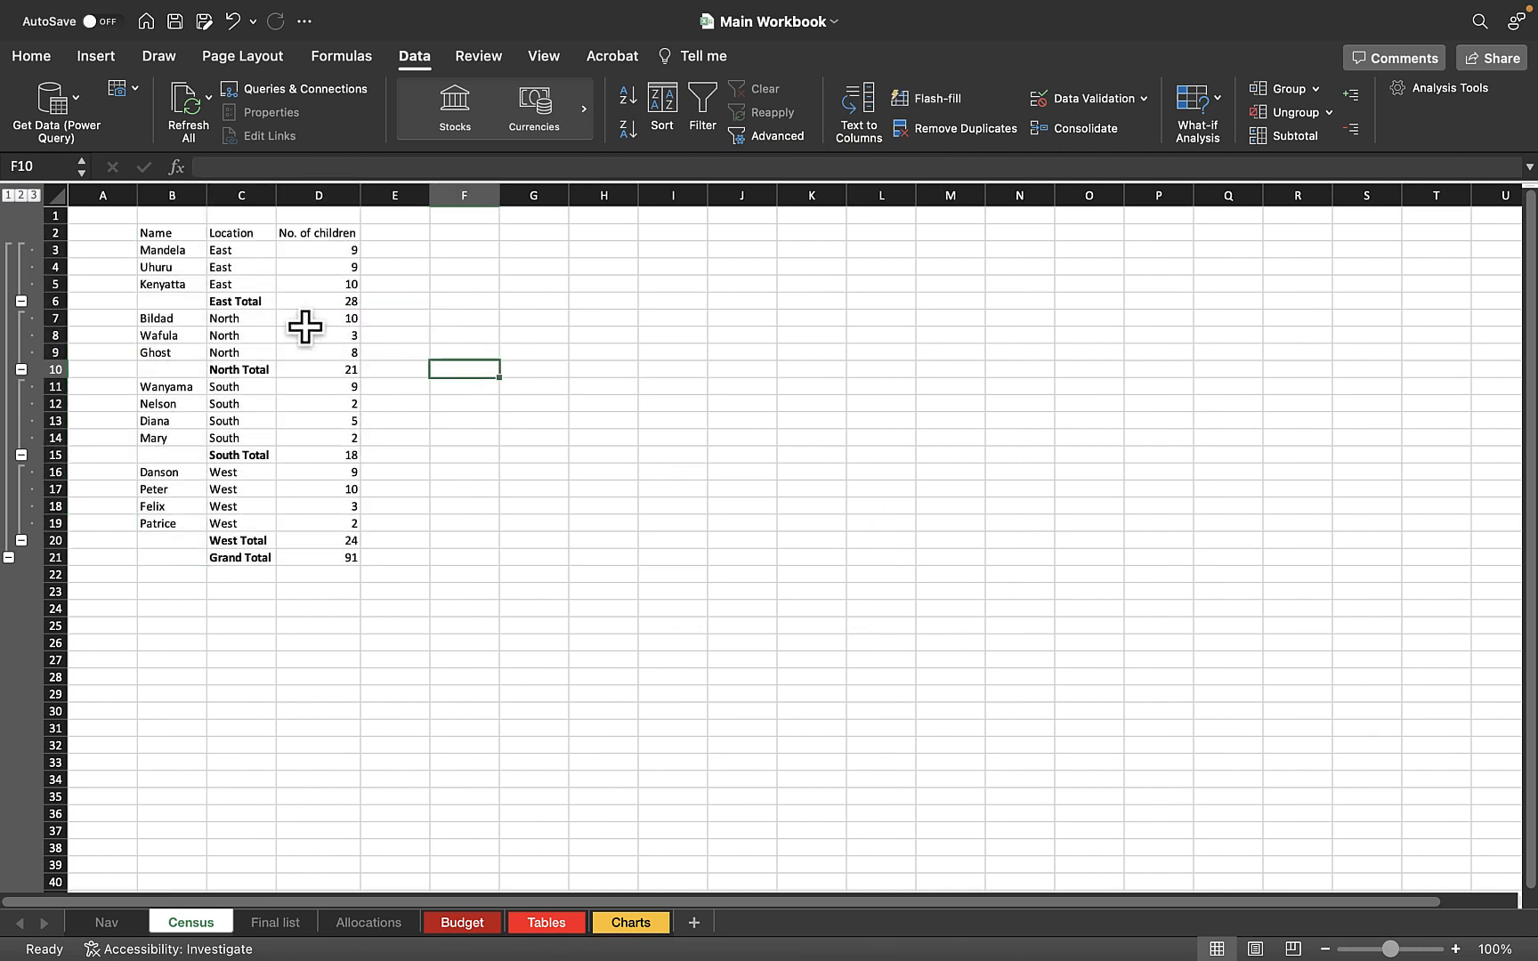
left_click(246, 305)
left_click(353, 303)
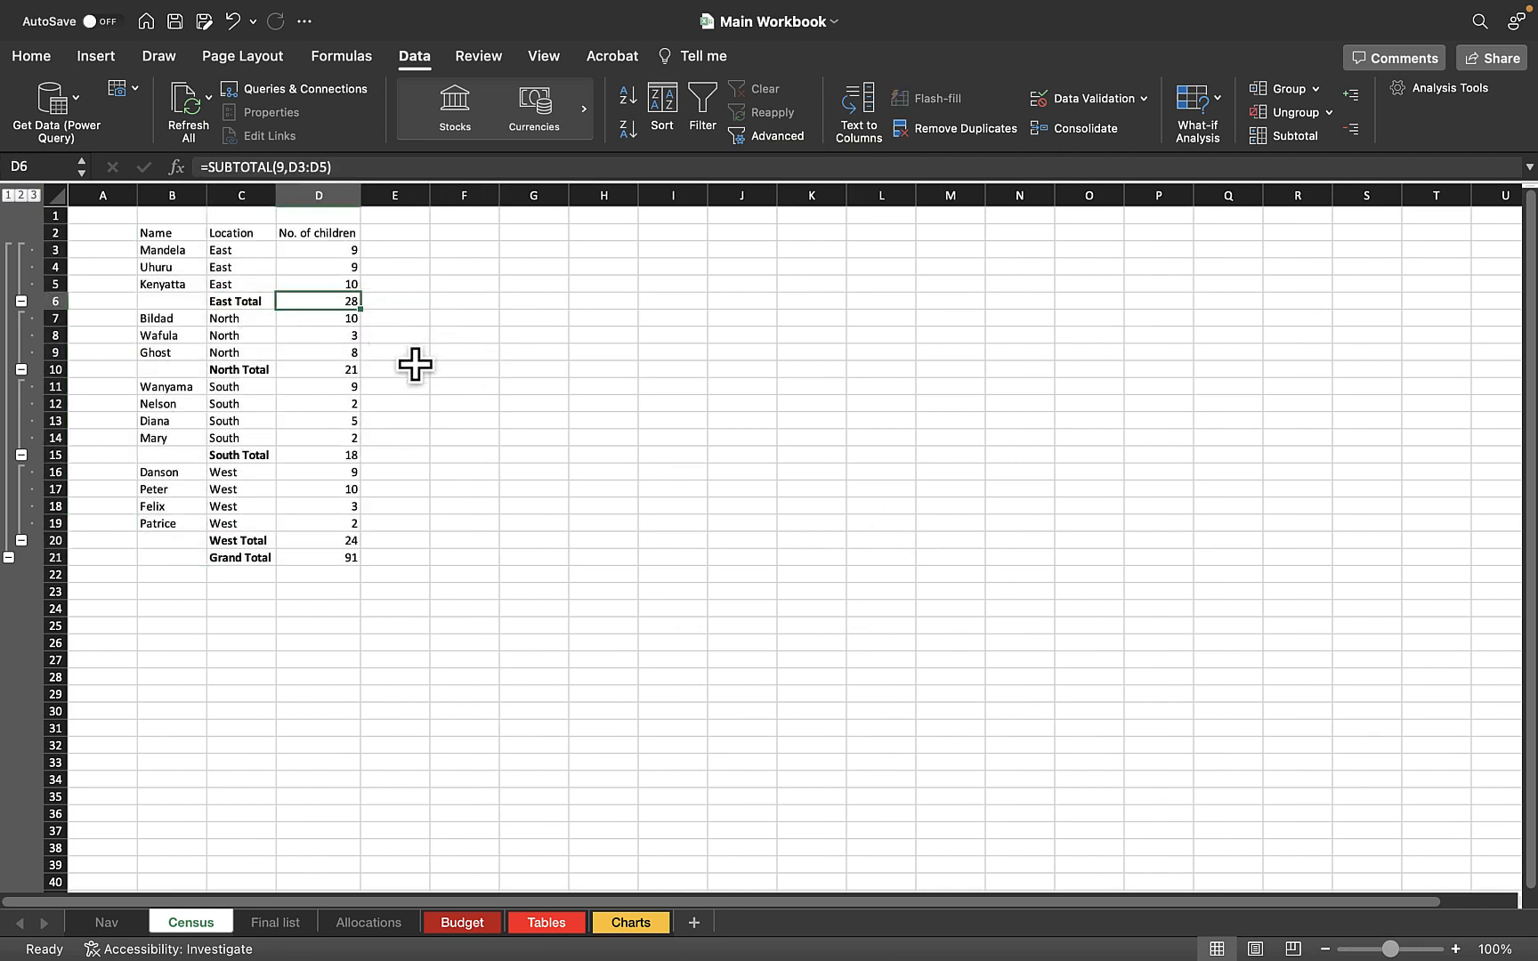
left_click(248, 369)
left_click(344, 369)
left_click(275, 458)
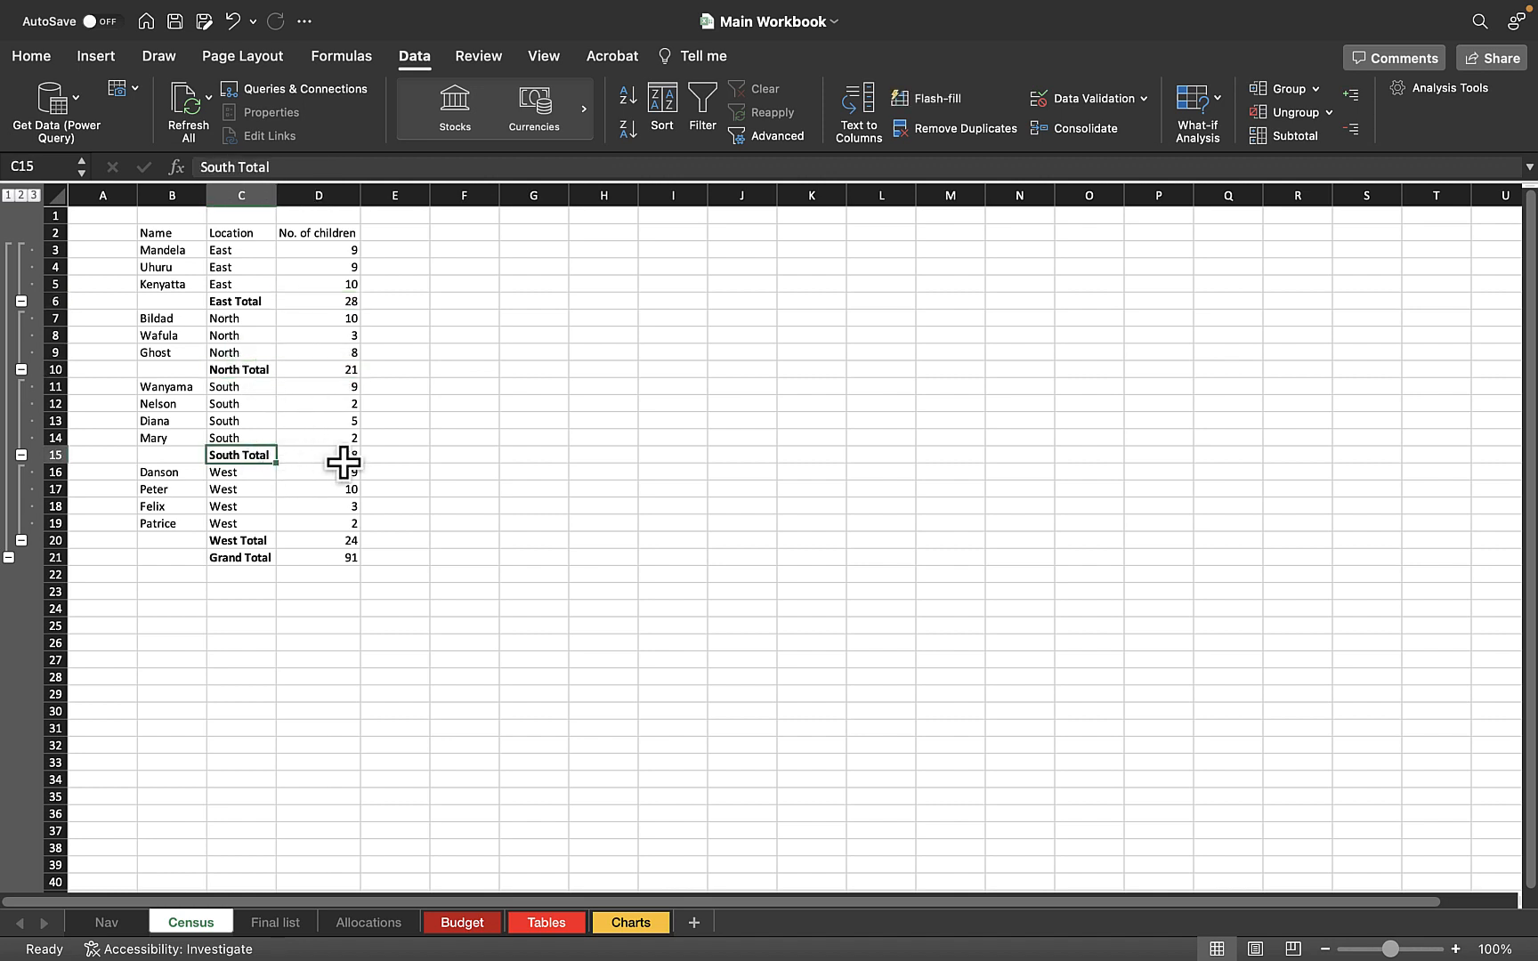
left_click(345, 458)
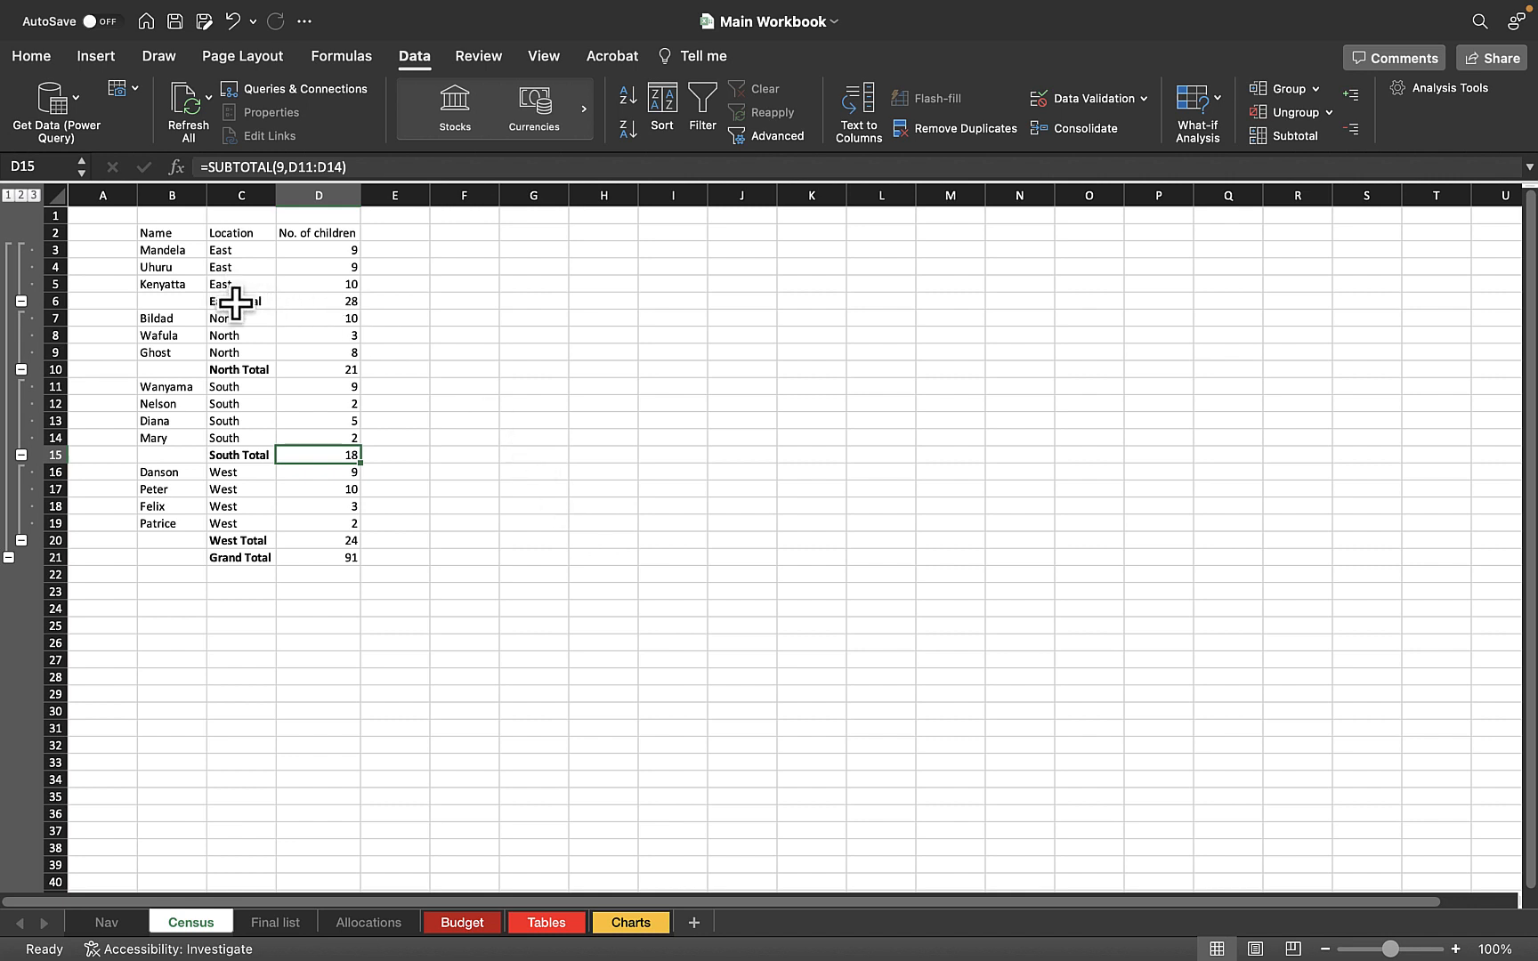
Undo the subtotals on the census table and look over the Location column
left_click(532, 420)
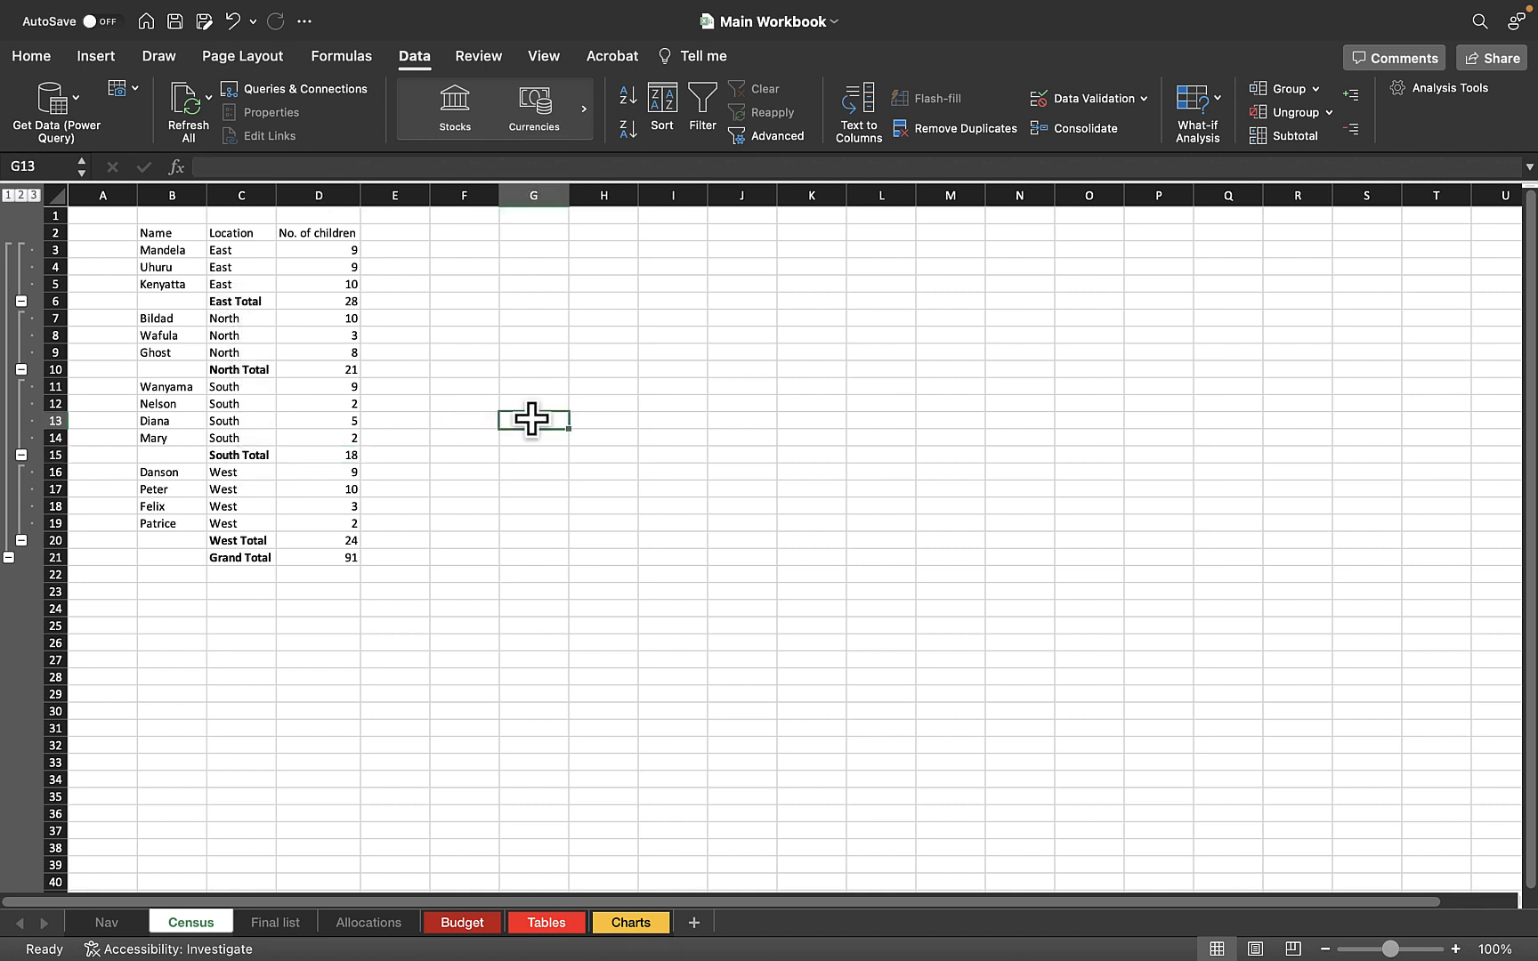
key("super+z")
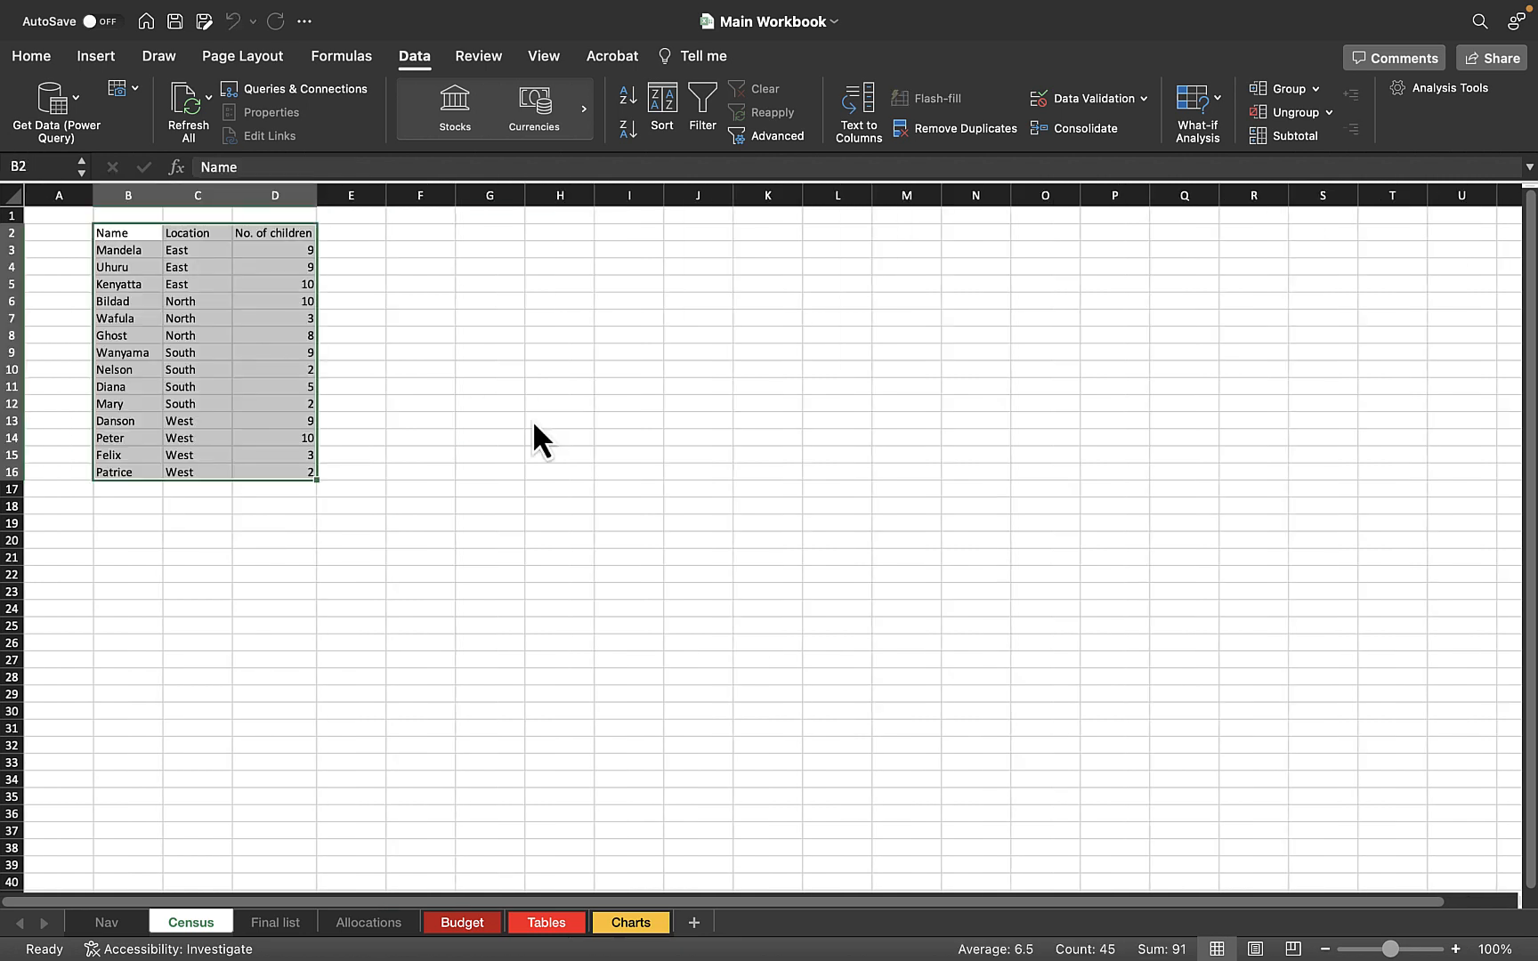
left_click(543, 353)
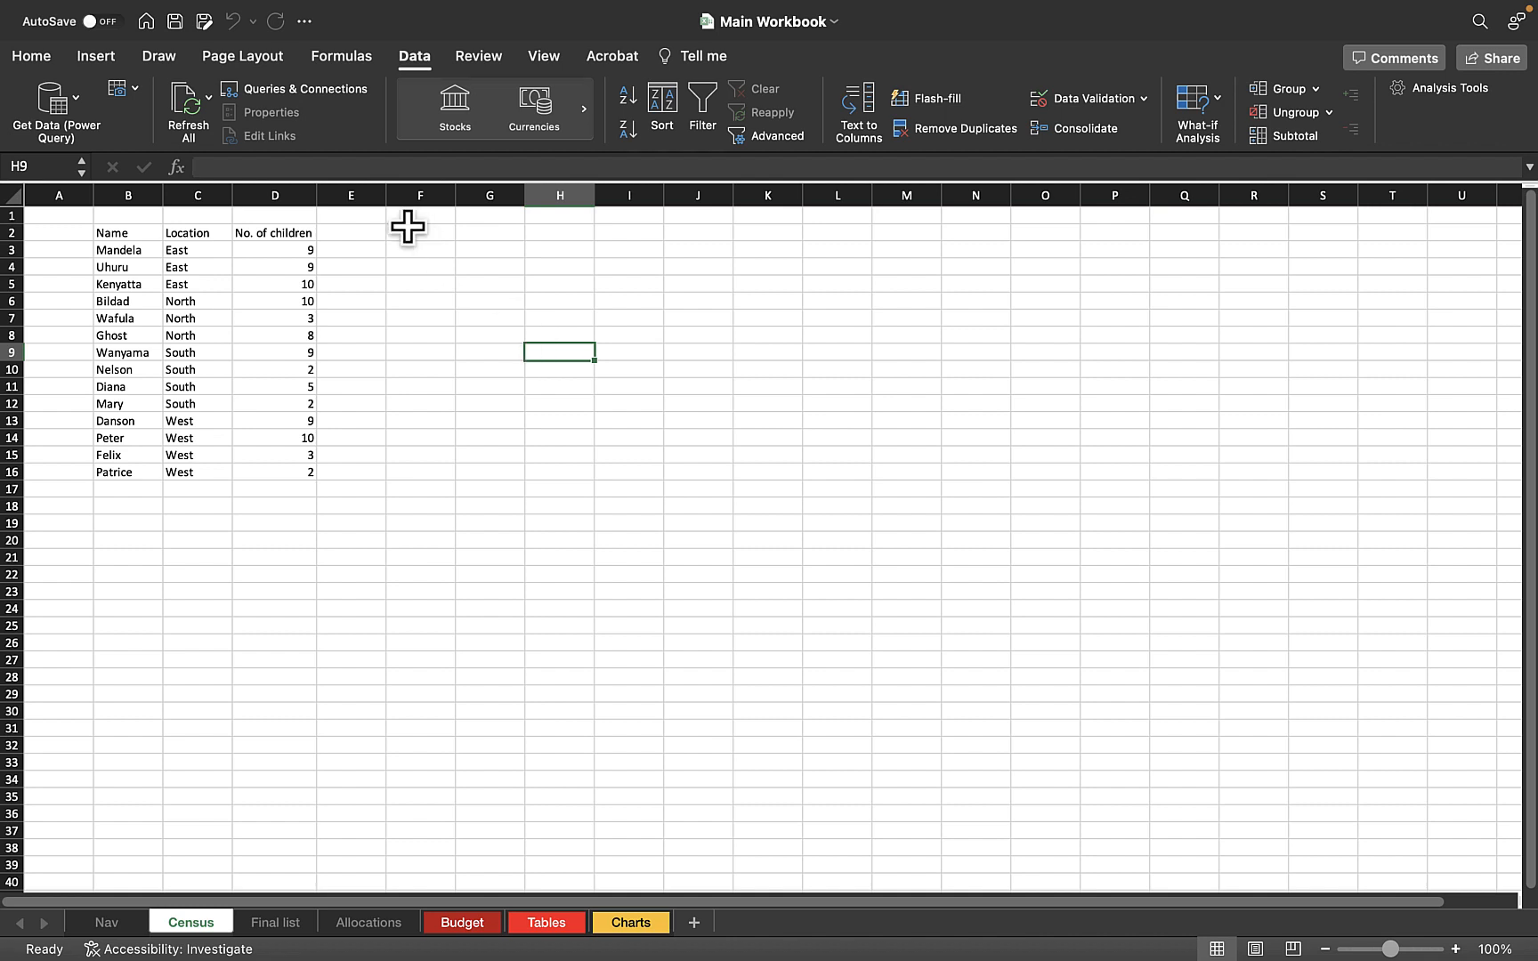
left_click(322, 420)
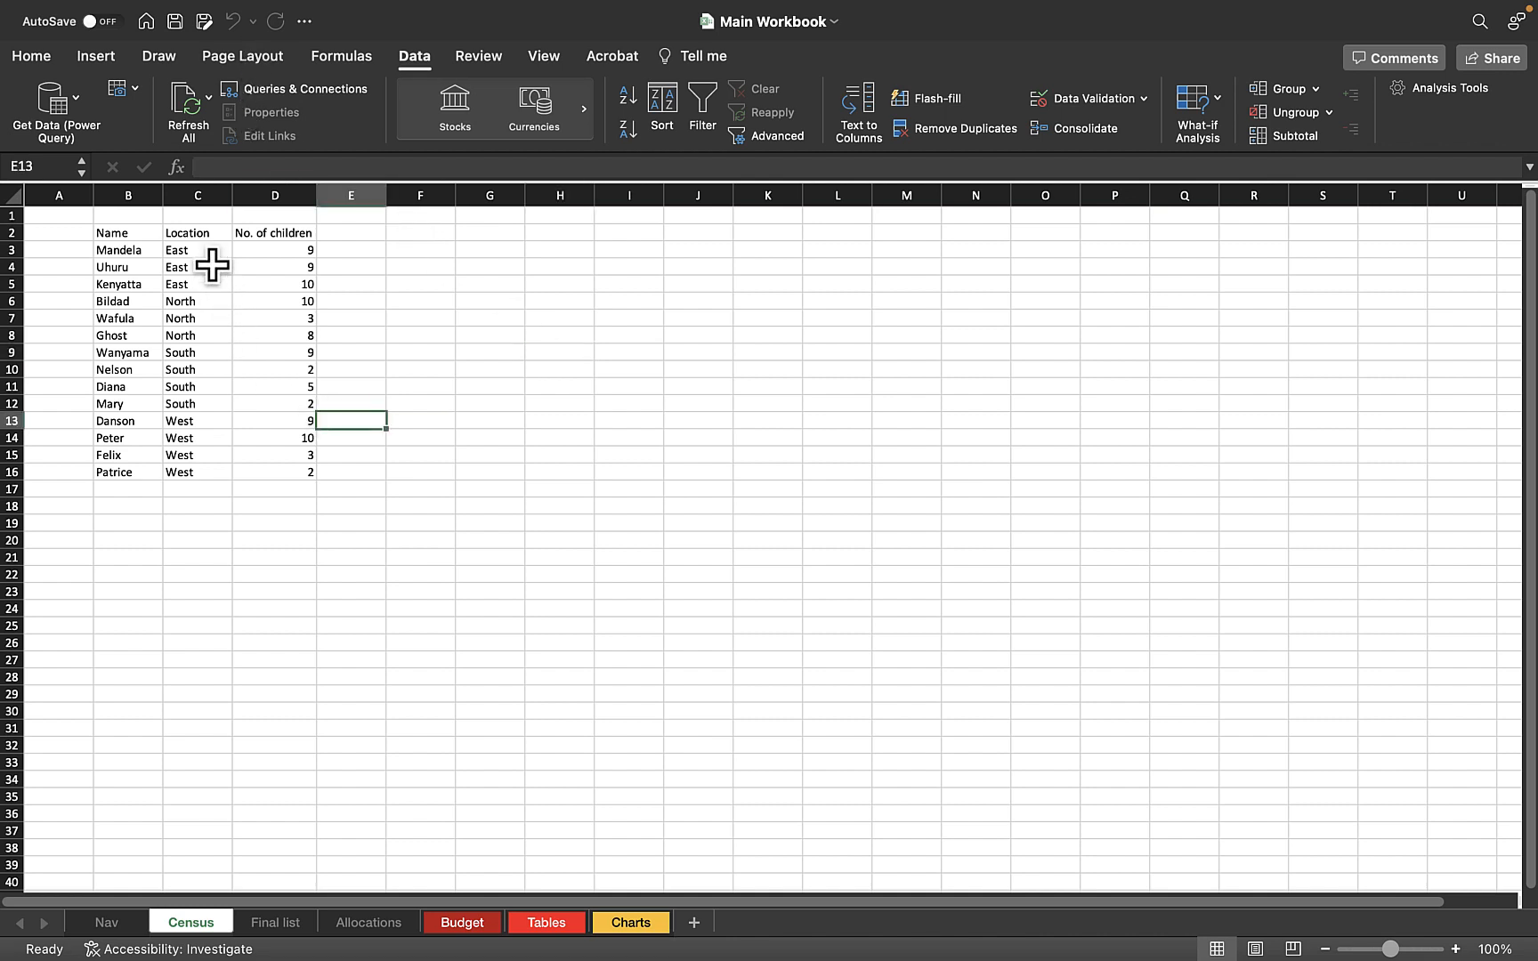
left_click_drag(210, 264, 212, 462)
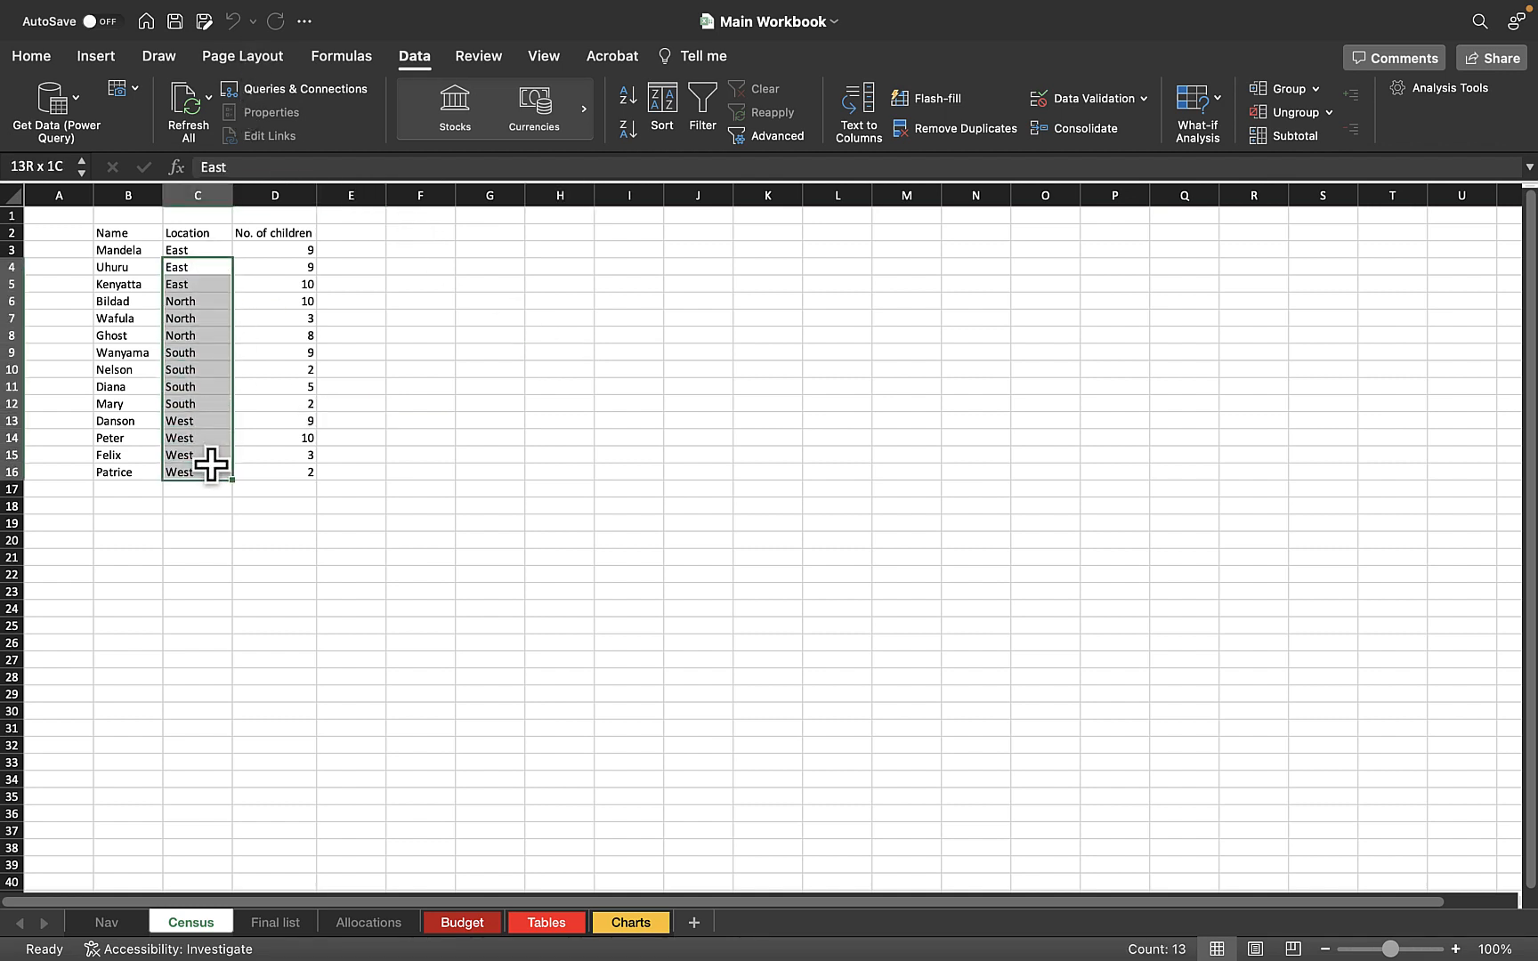
left_click(360, 439)
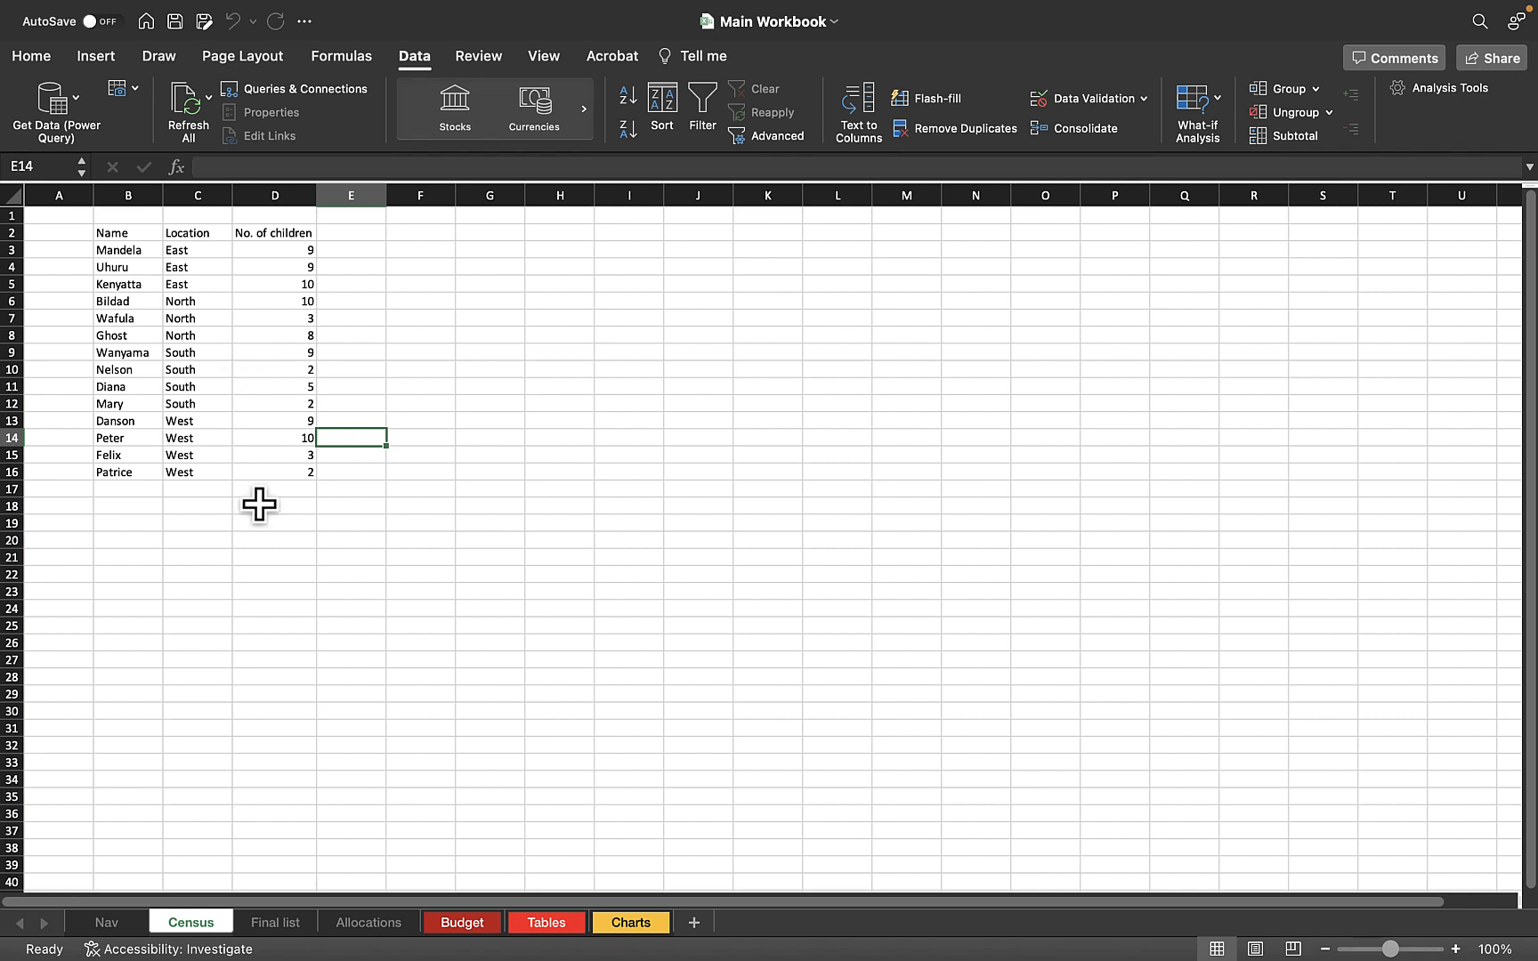
Add four more people's first names below the Name column, in cells B17 to B20
left_click(115, 491)
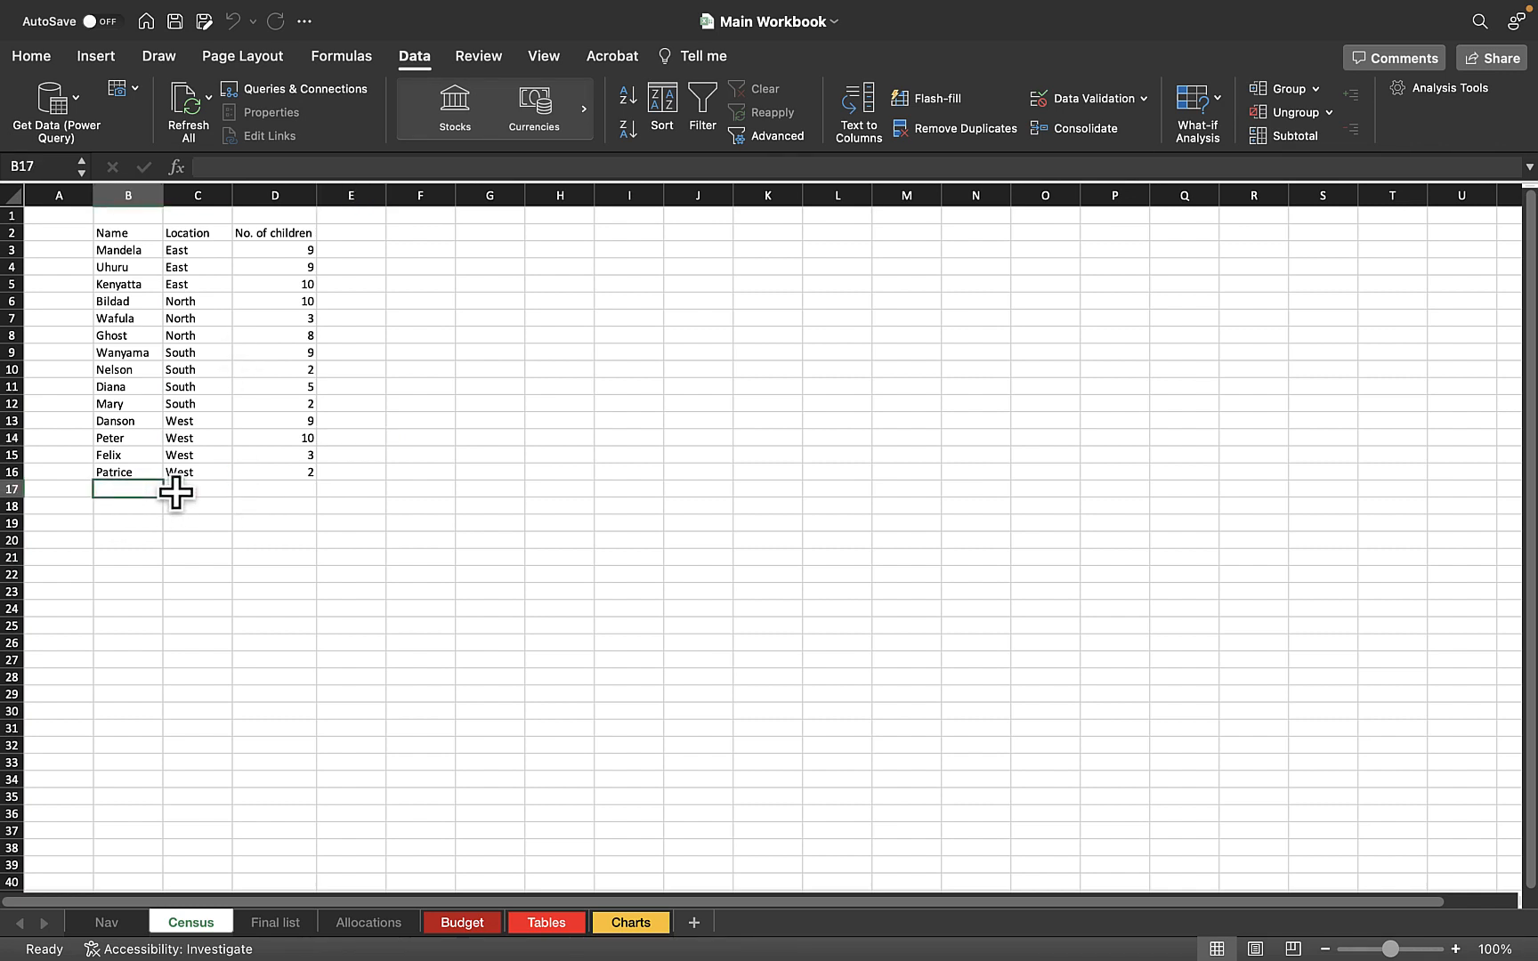
type("Daniel")
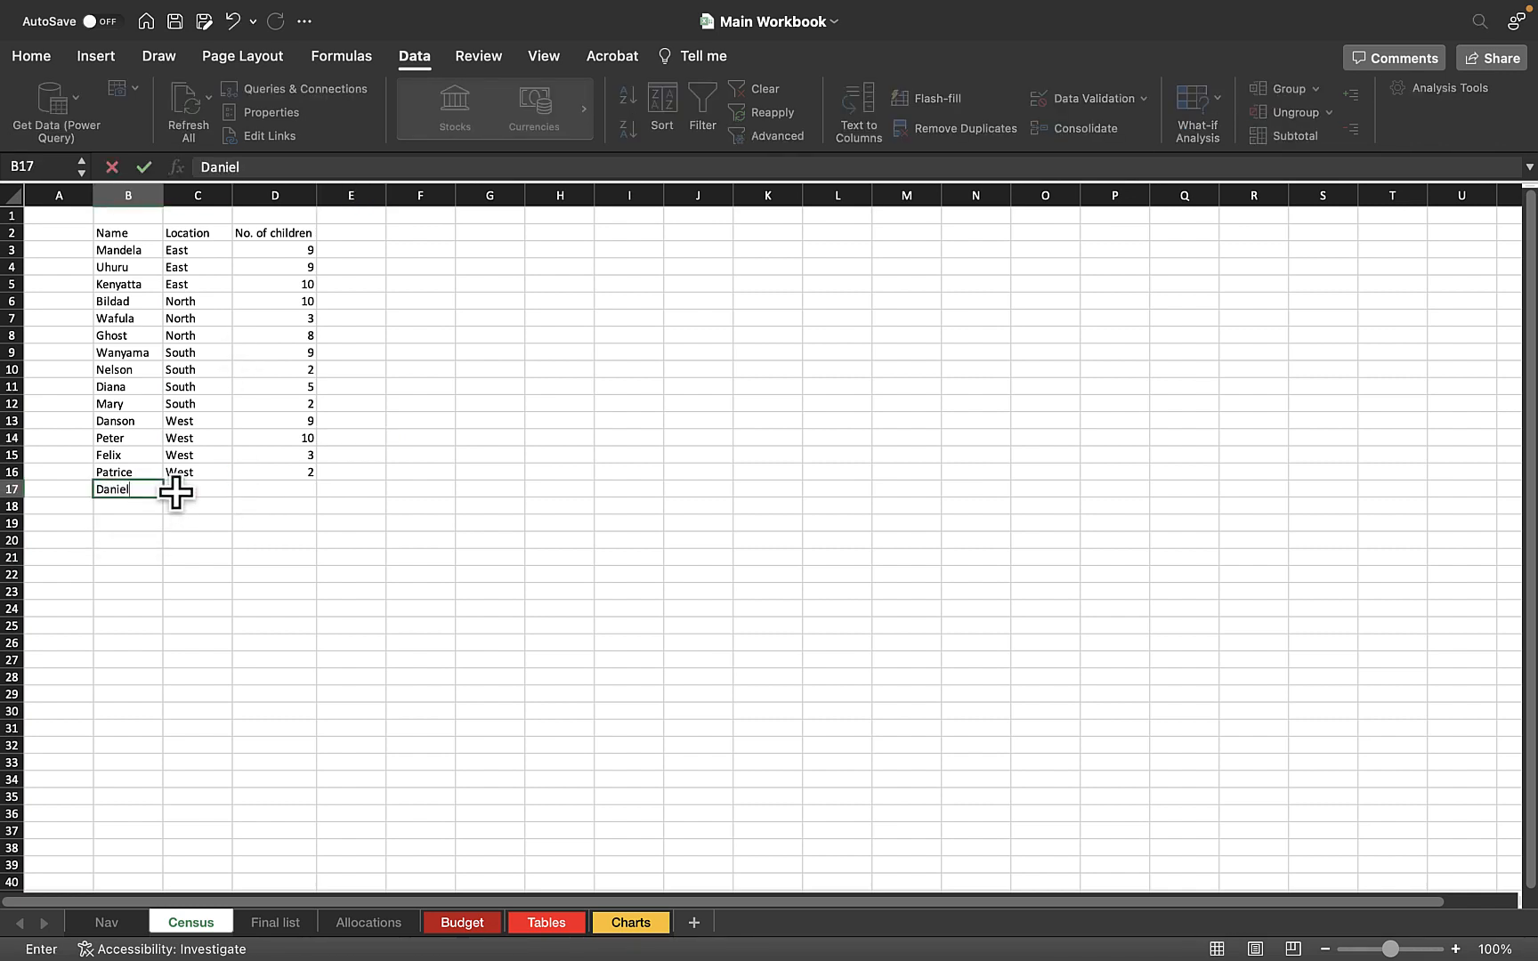
key("Return")
type("Victor")
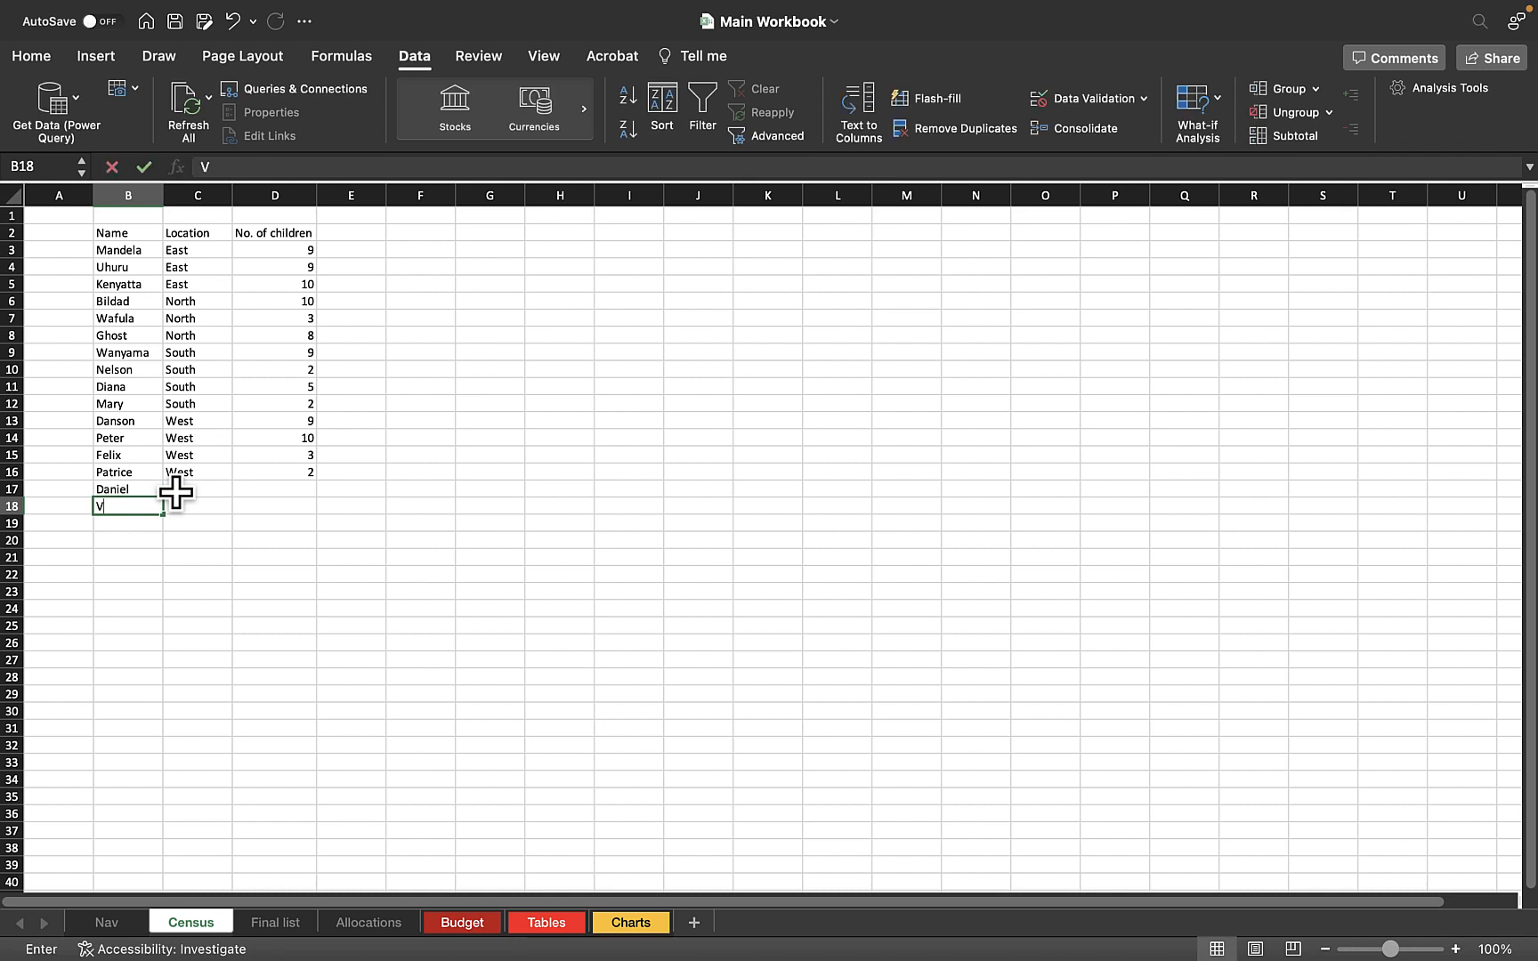
key("Return")
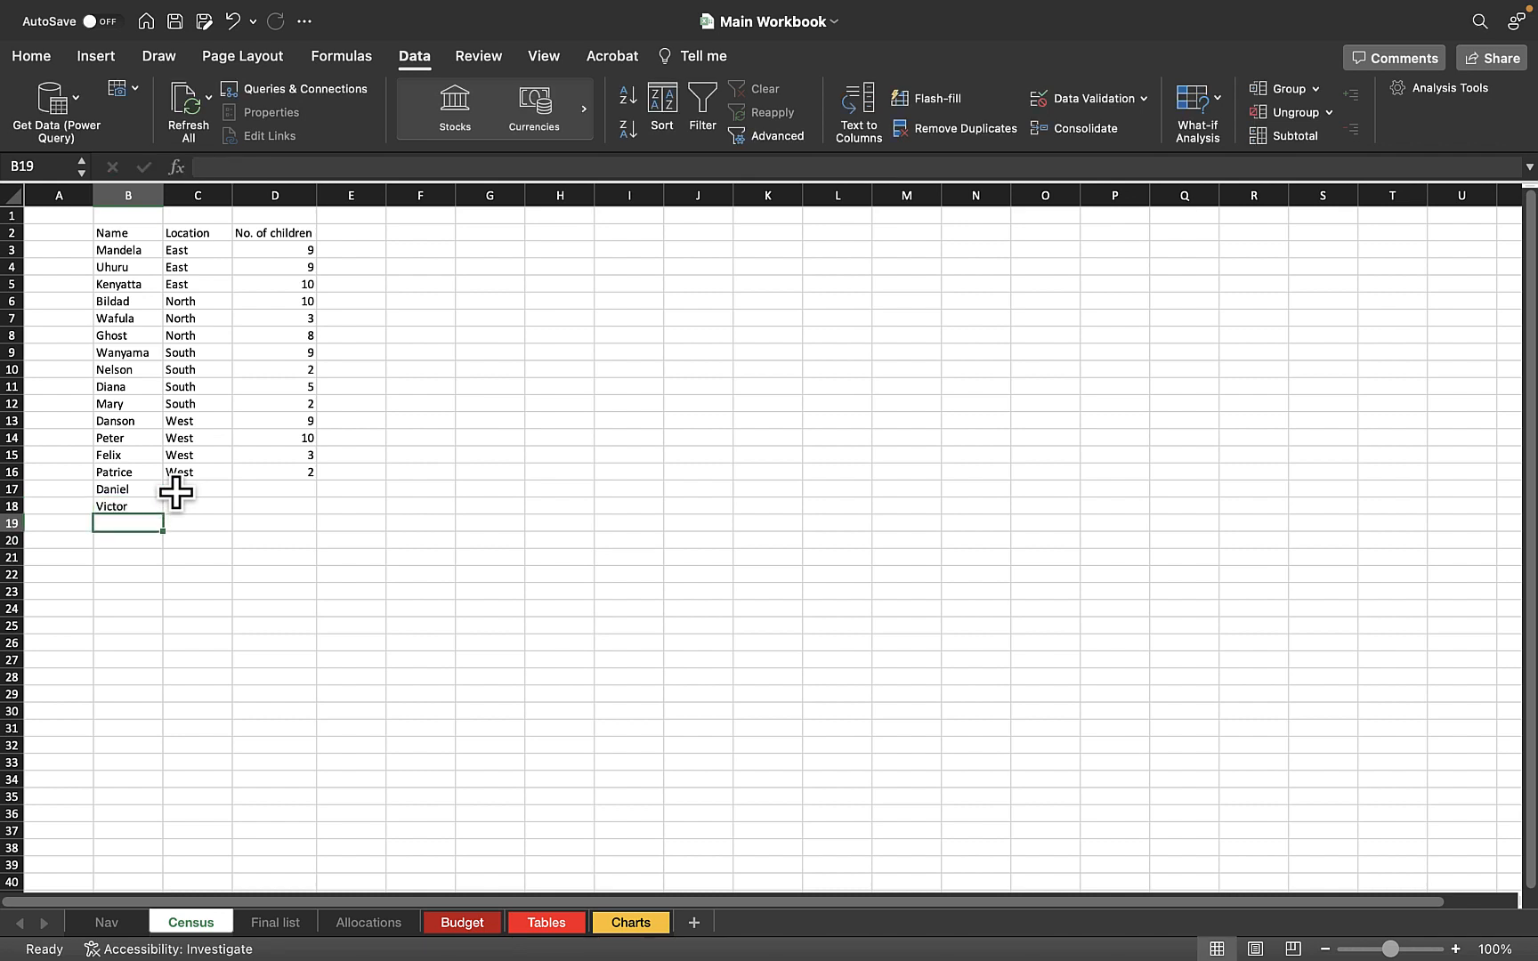
type("Dennis")
key("Return")
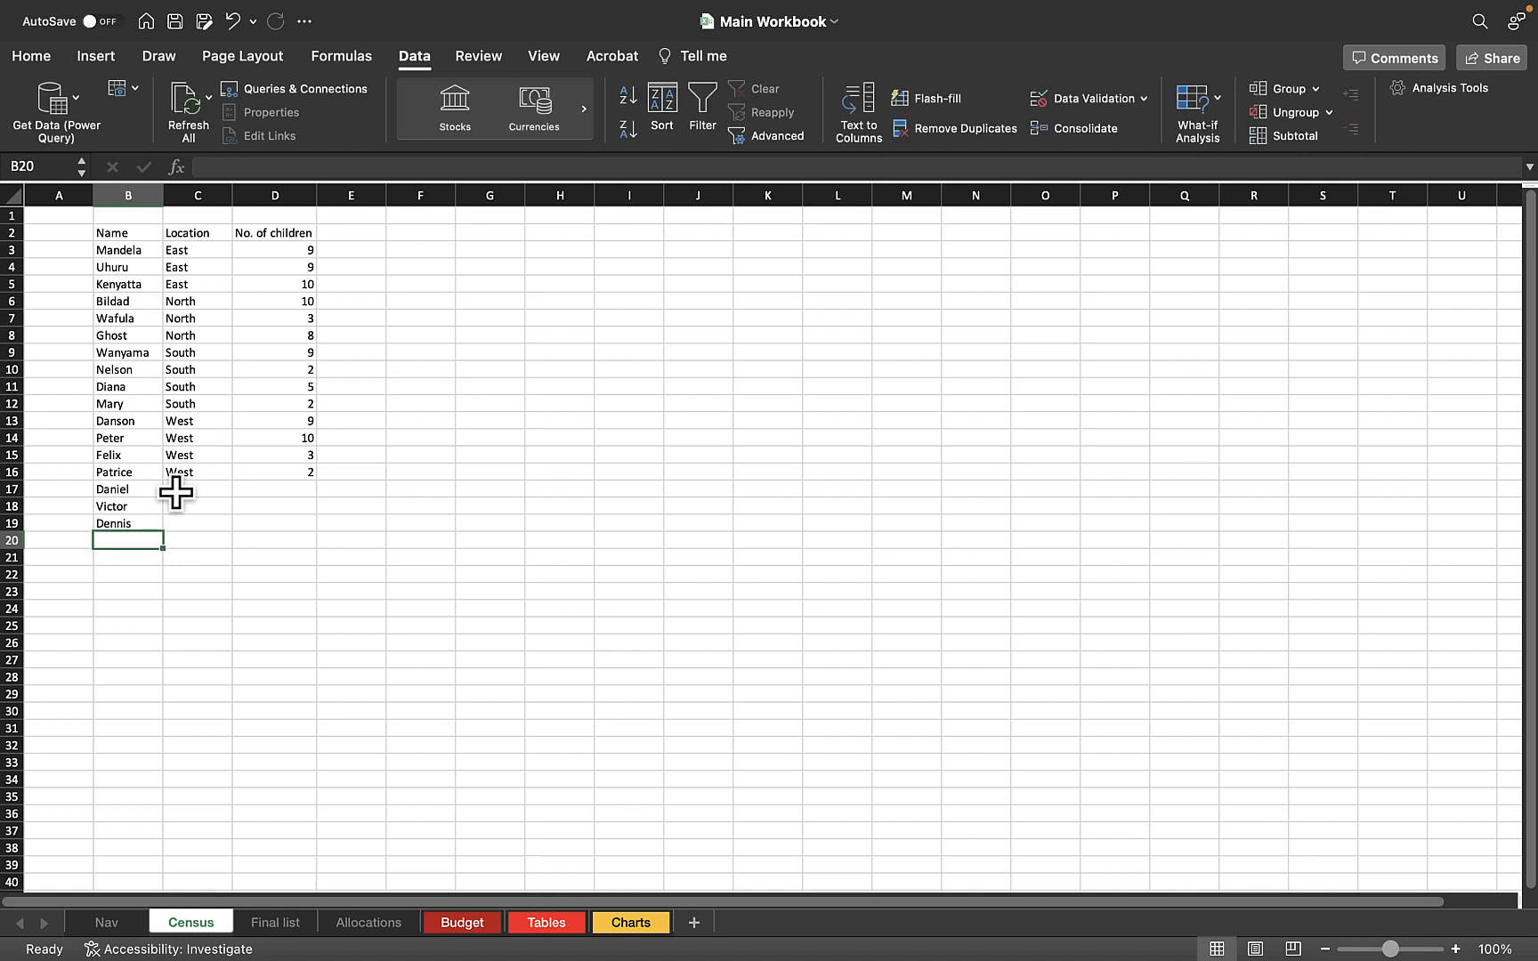
type("Prota")
key("BackSpace")
key("BackSpace")
type("c")
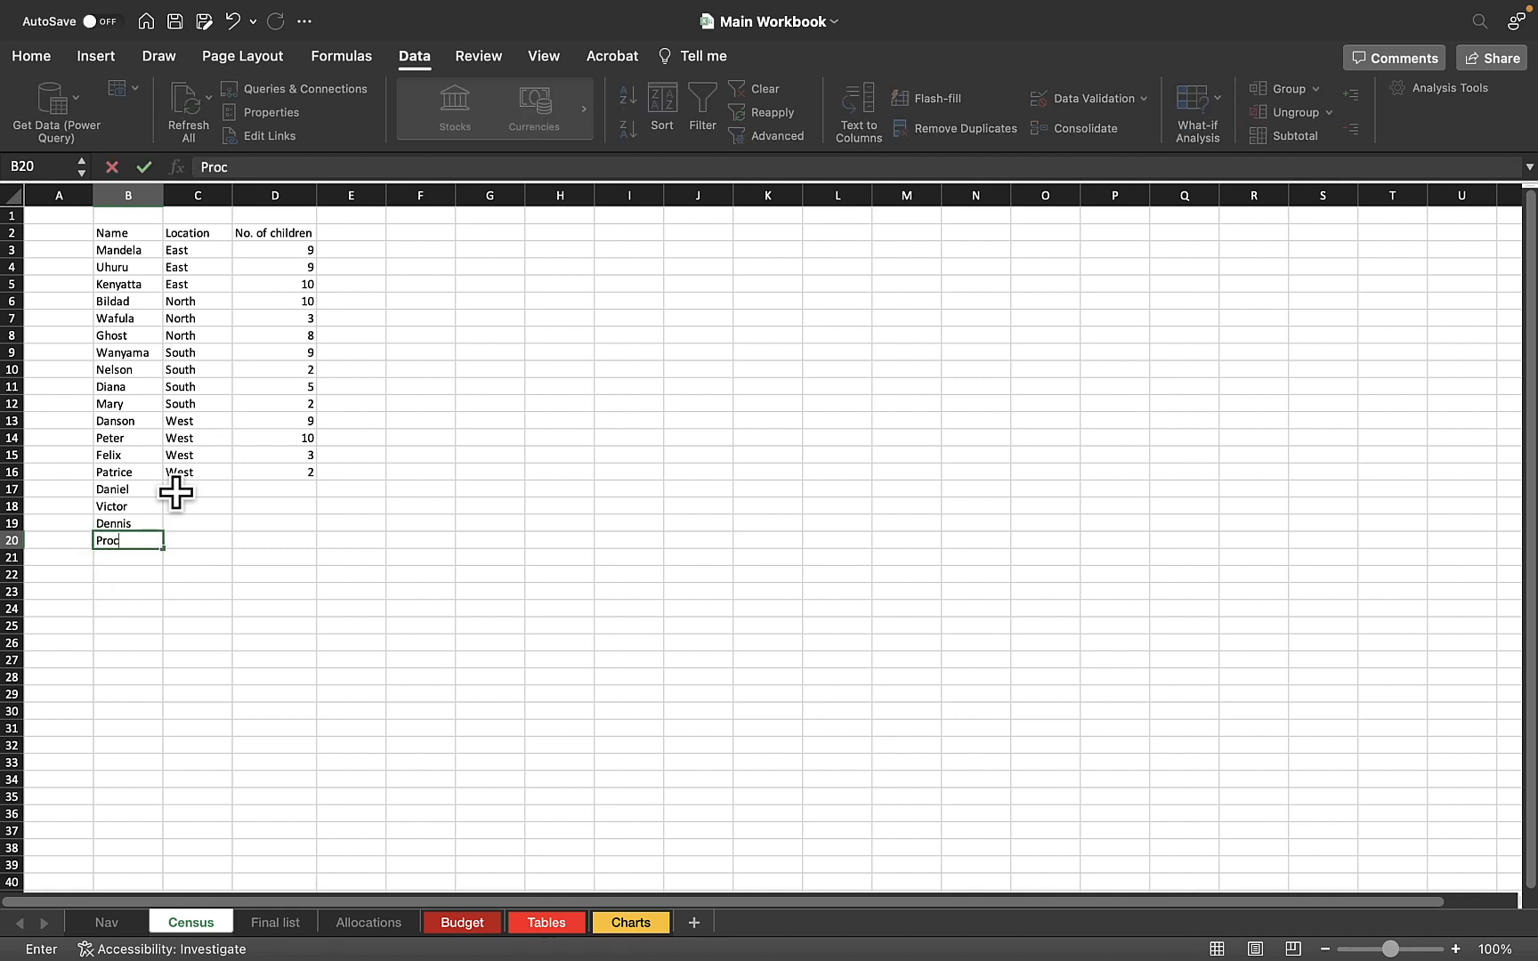
type("ta")
type("r")
key("Return")
Enter the locations North, East, South and West for the new people in cells C17 to C20
left_click(212, 492)
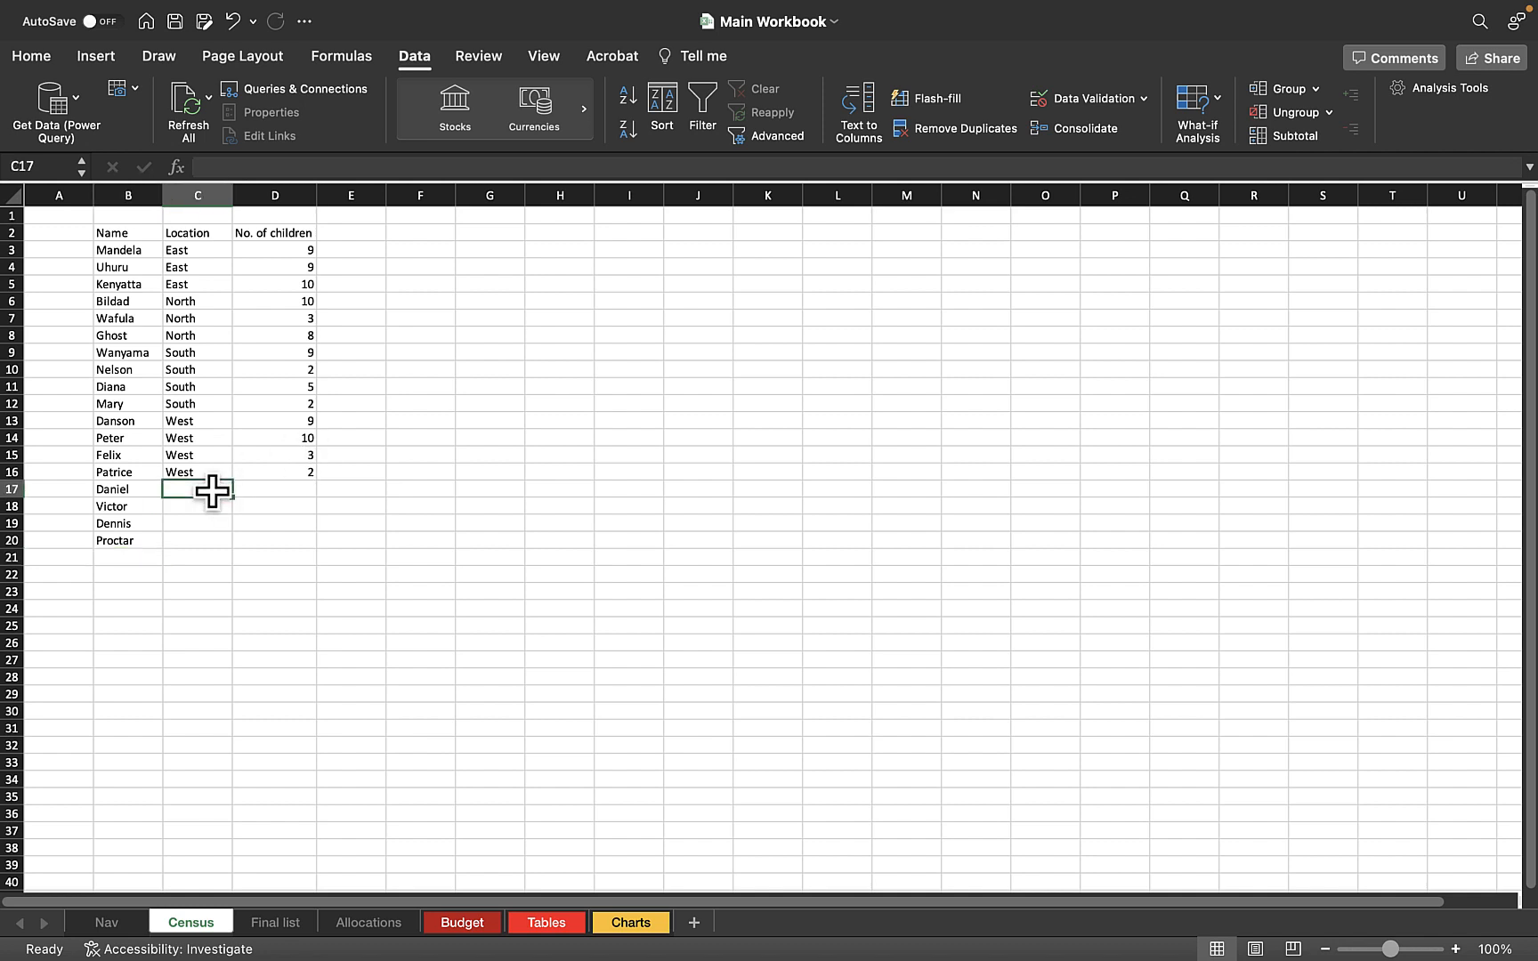
type("North")
key("Return")
type("East")
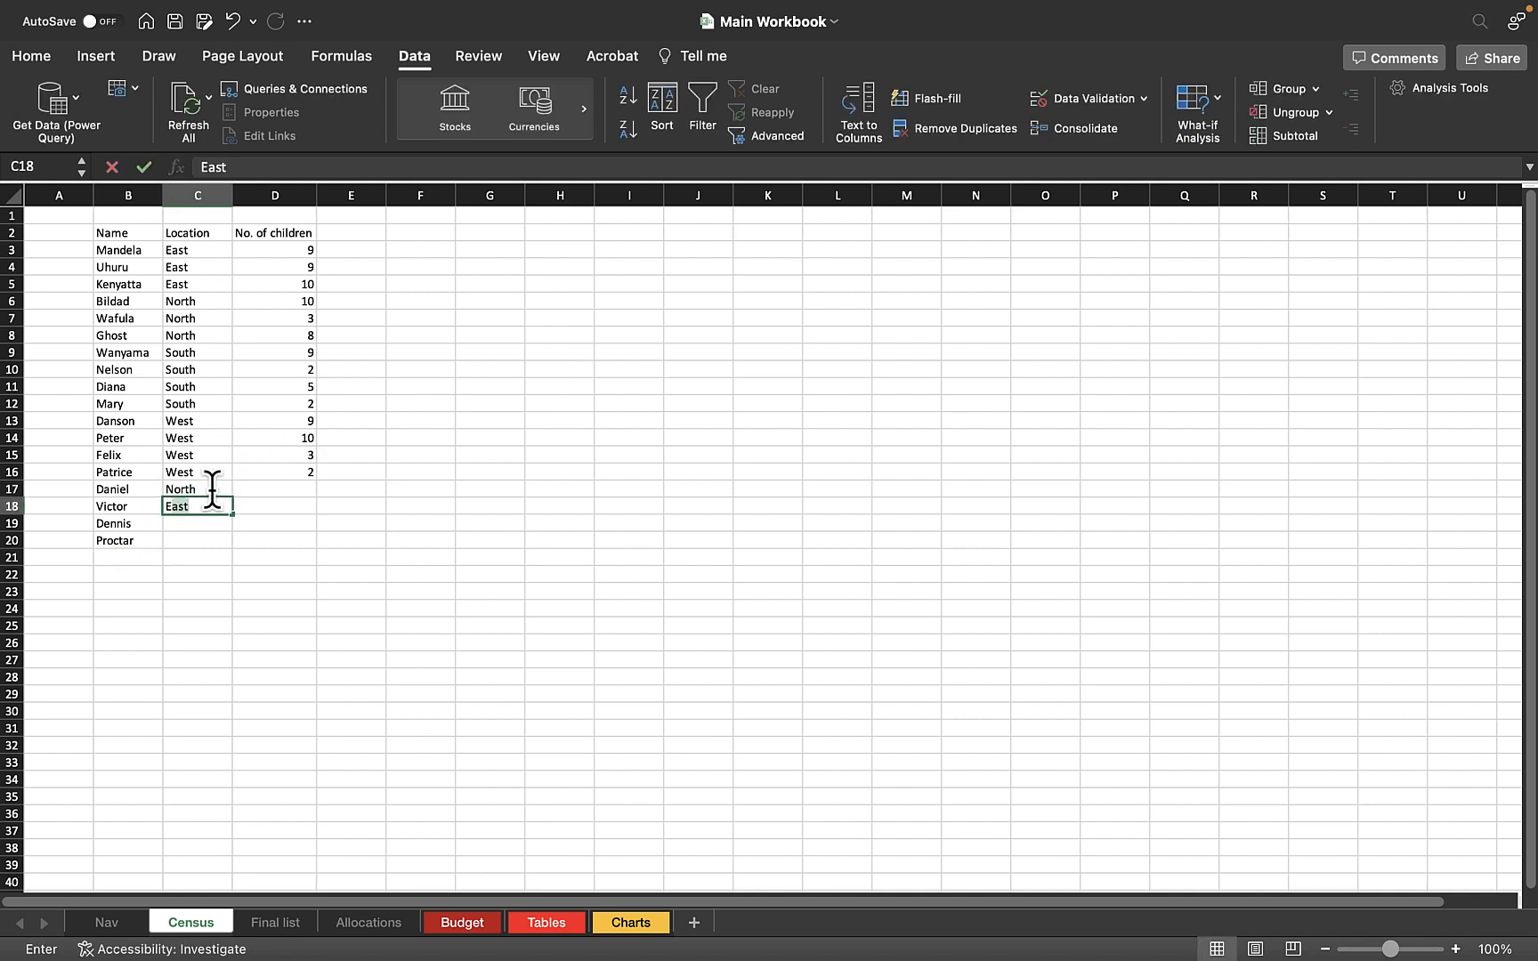
key("Return")
type("South")
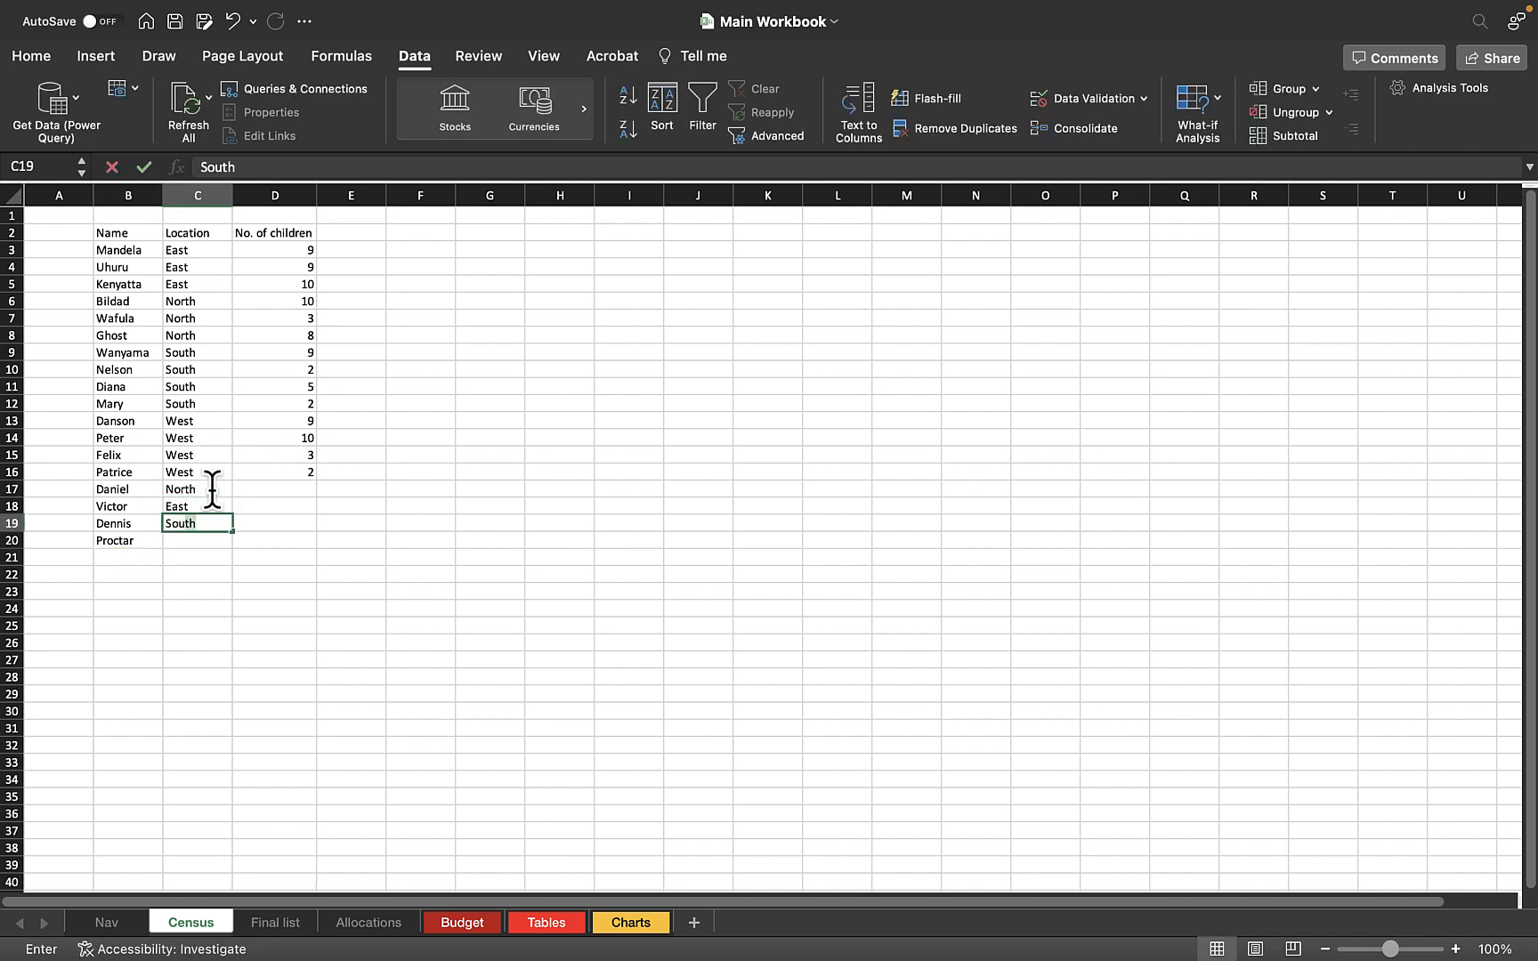
key("Return")
type("West")
key("Return")
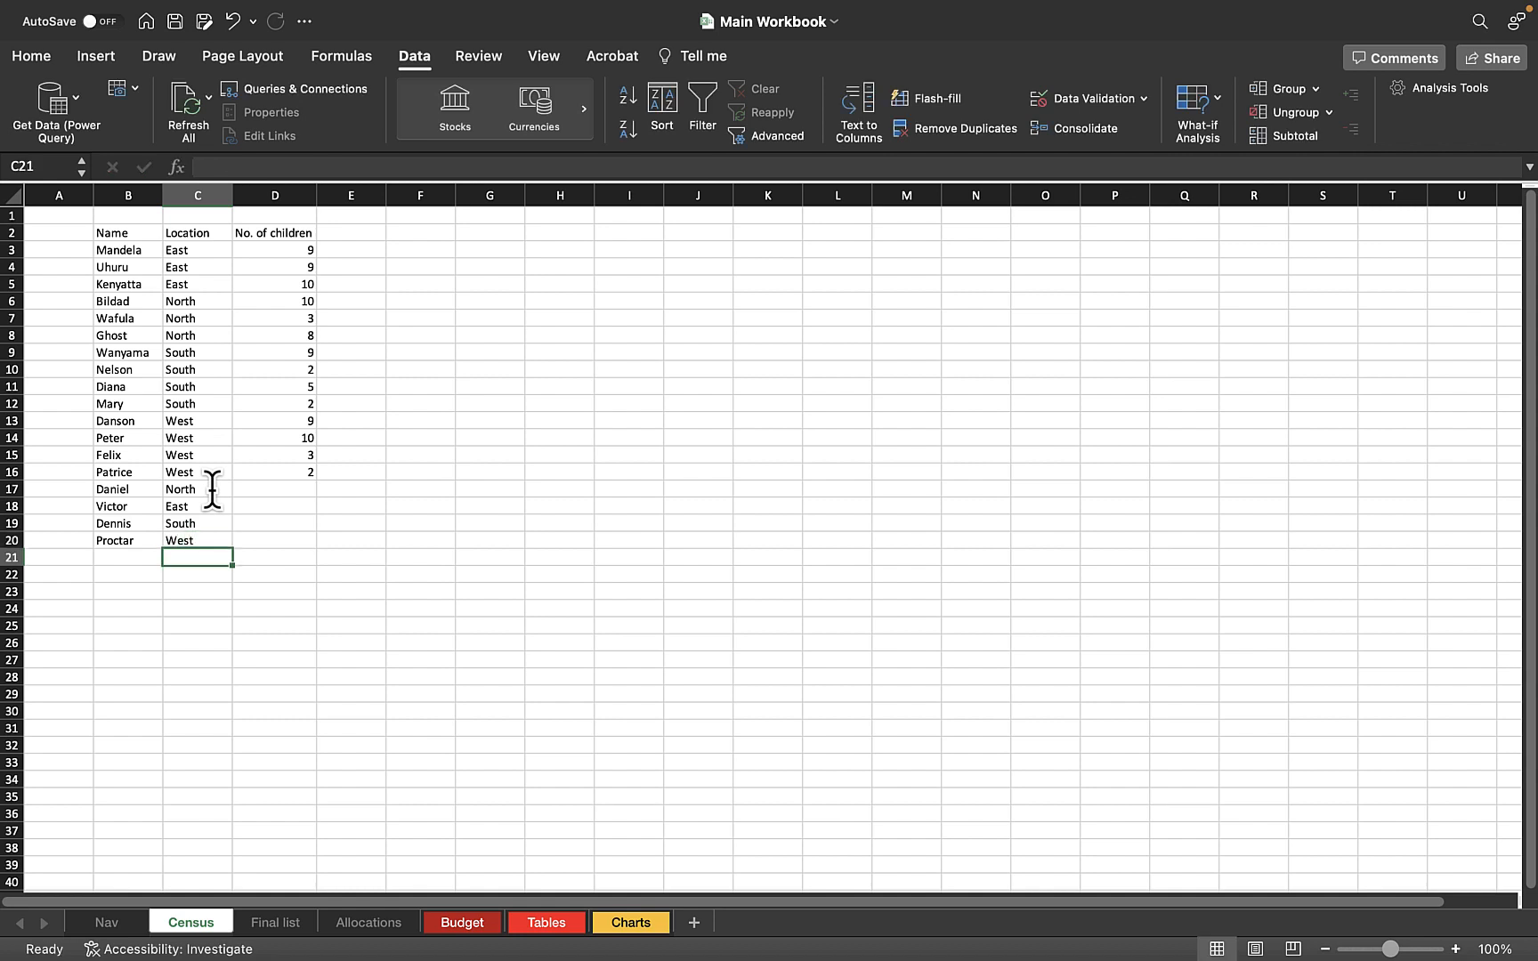
Fill D17:D20 in the number of children column with random whole numbers using =RANDBETWEEN(1,10)
left_click(347, 516)
left_click(308, 494)
type("=rand")
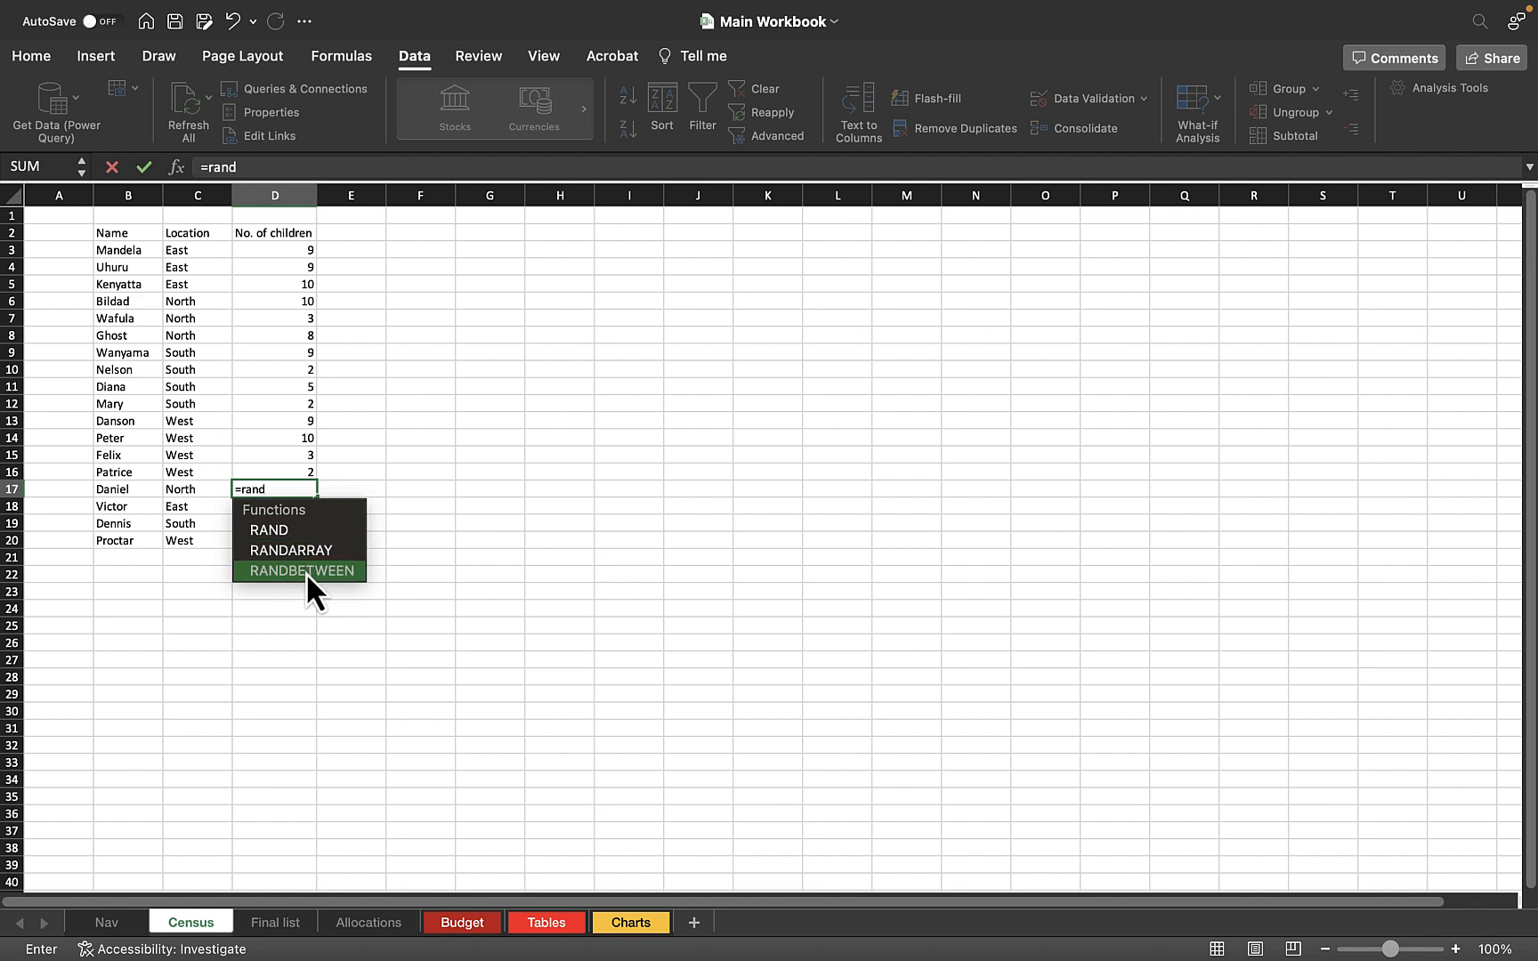
double_click(307, 573)
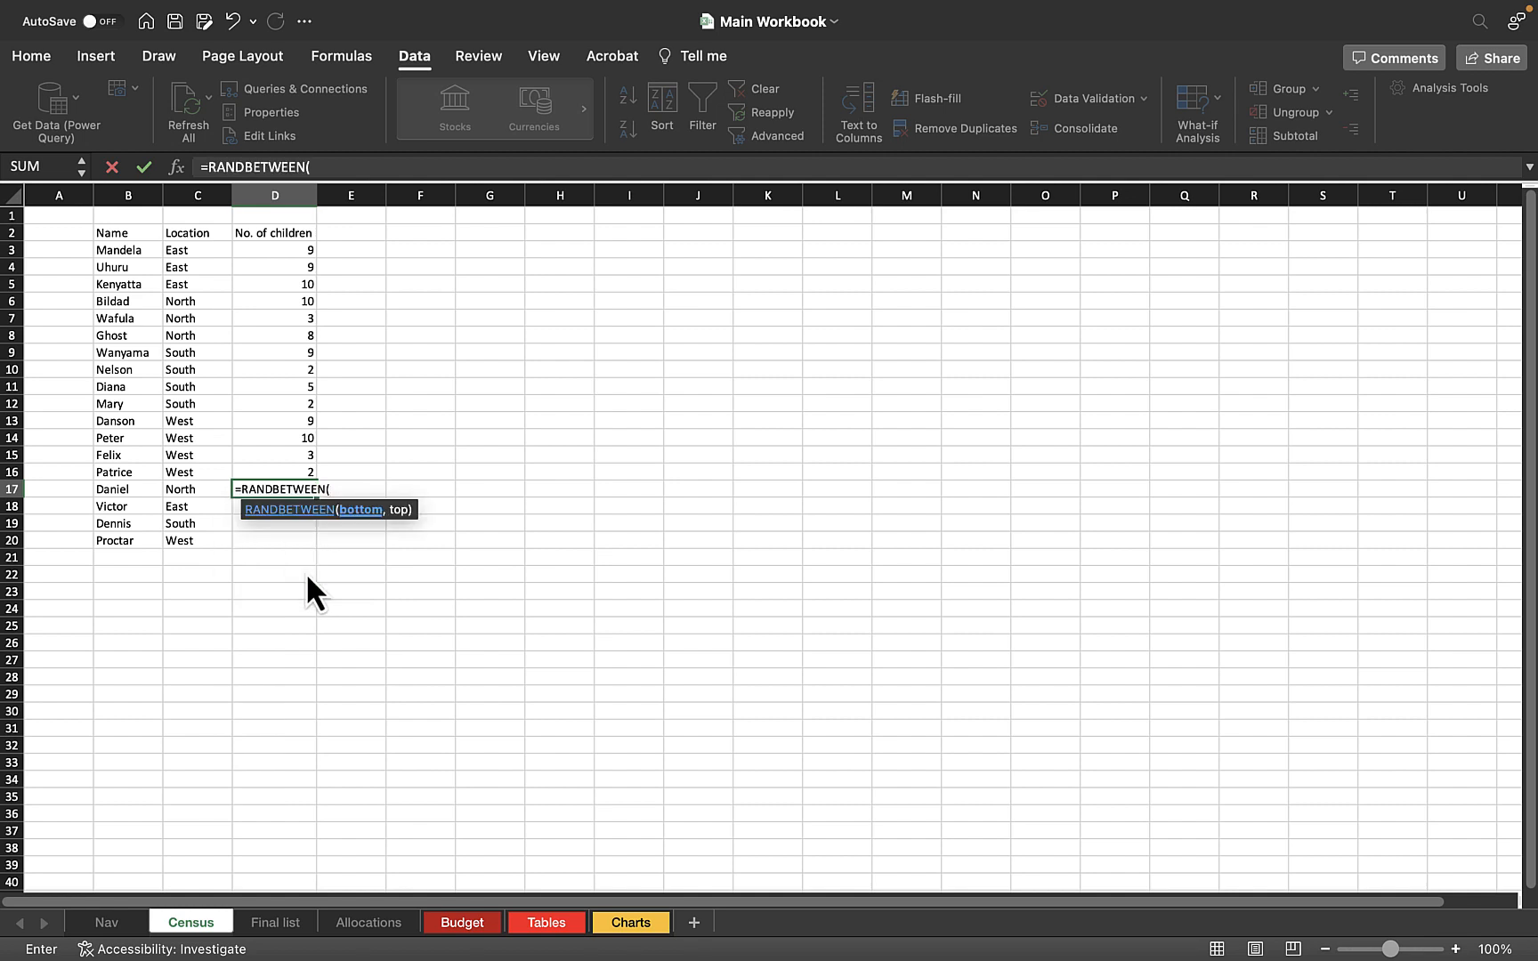
type("1,10")
key("Return")
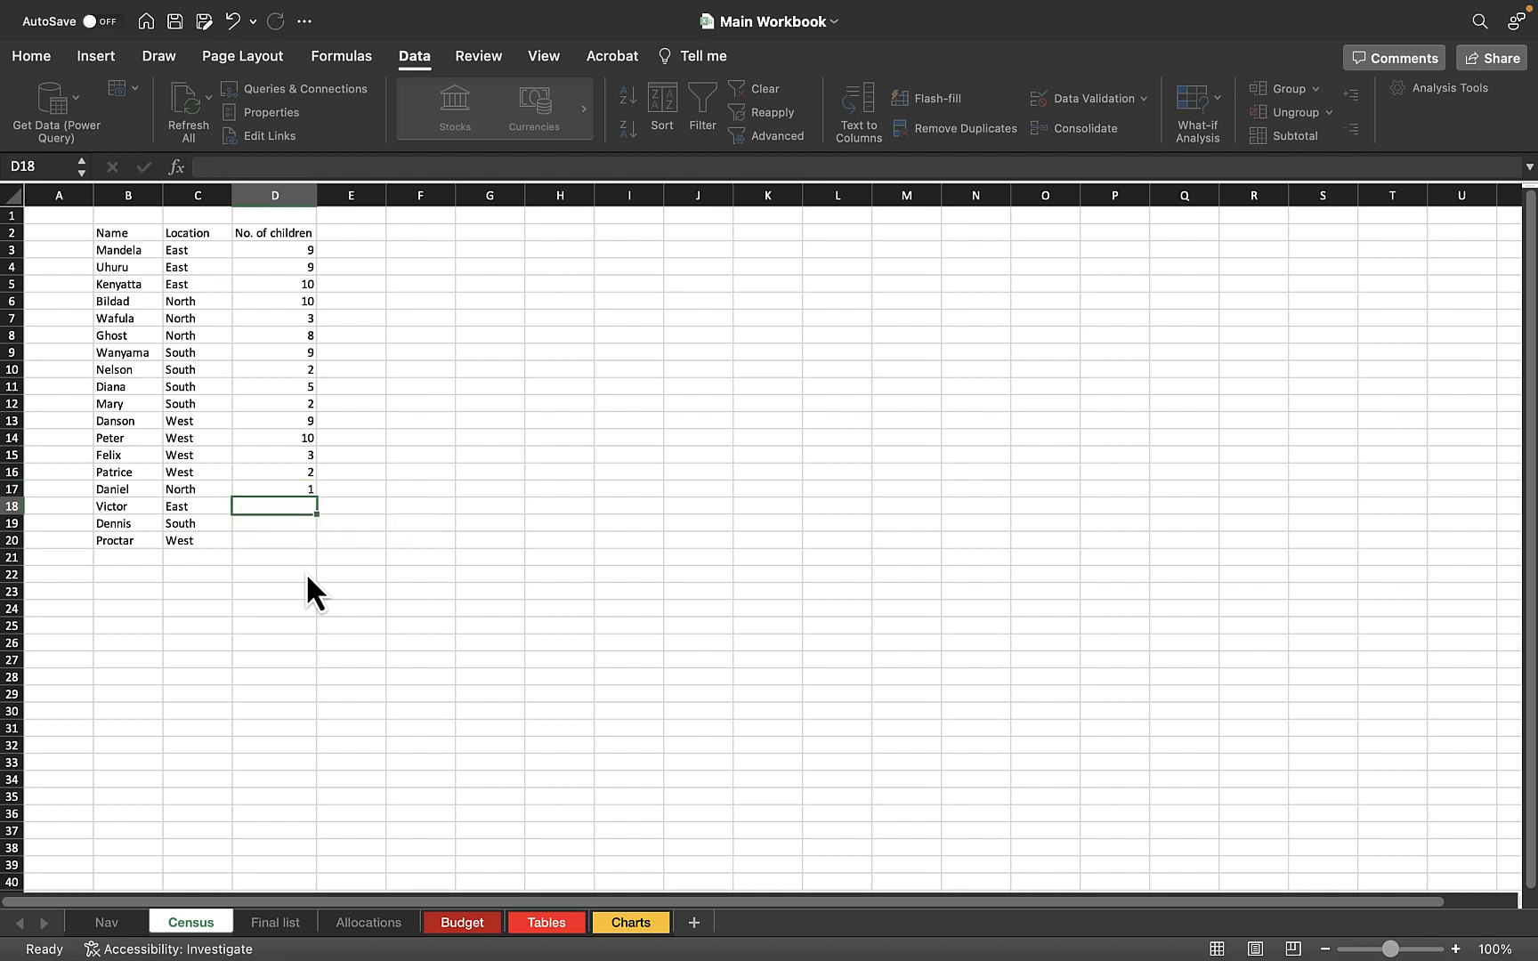
left_click(302, 491)
left_click_drag(315, 496, 317, 543)
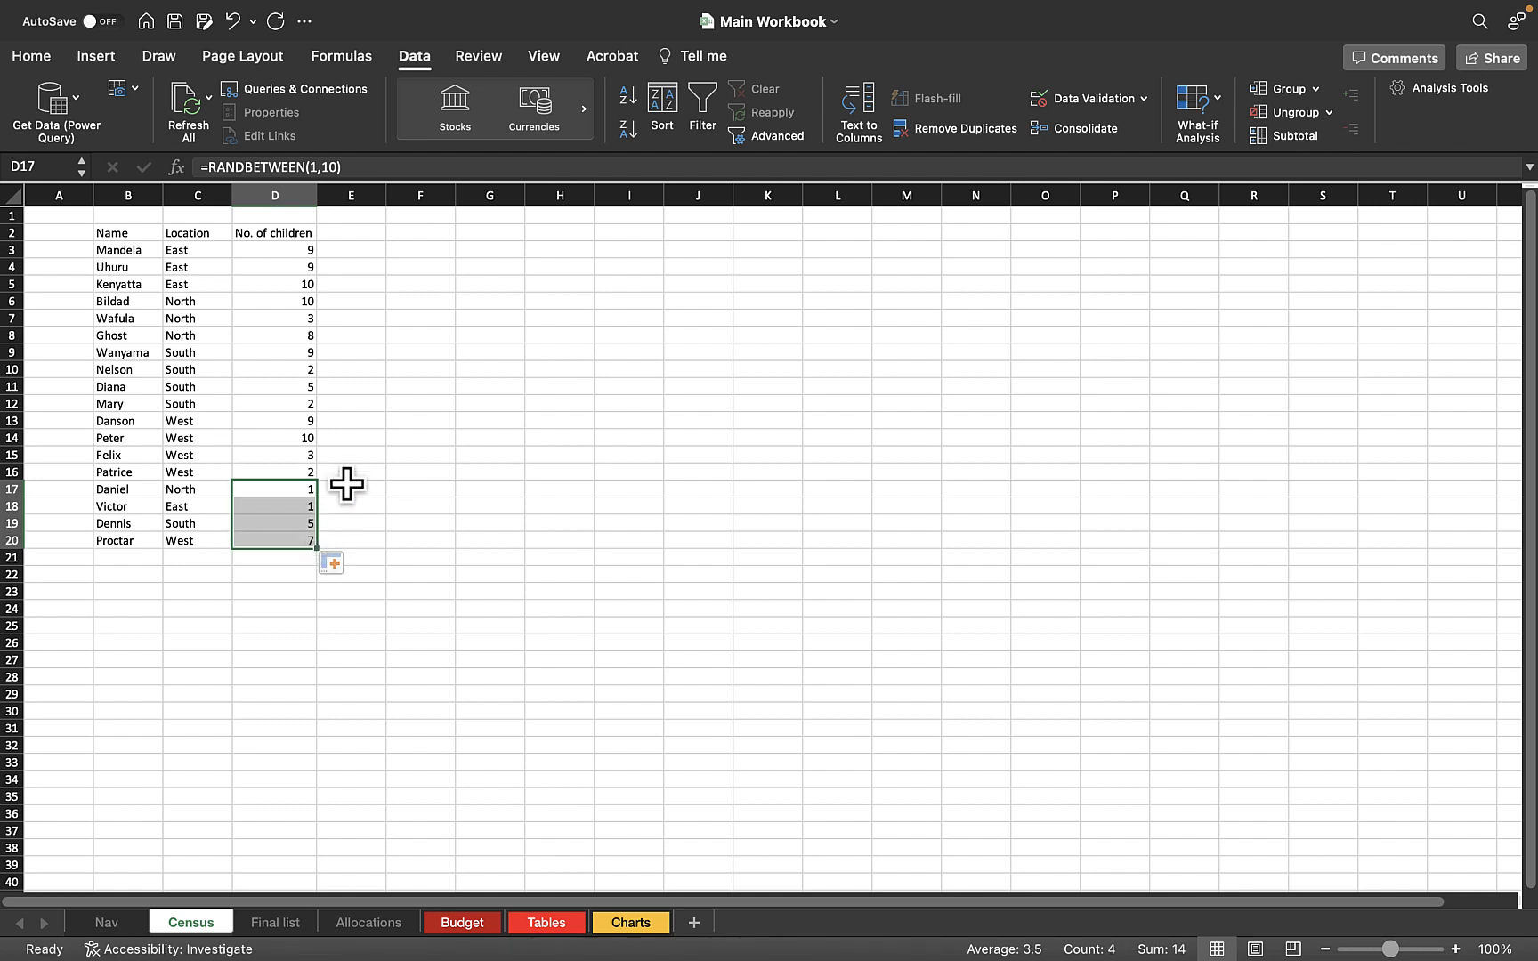
Replace the random number formulas in D17:D20 with fixed values by copying them and using Paste Special with Values
key("super+c")
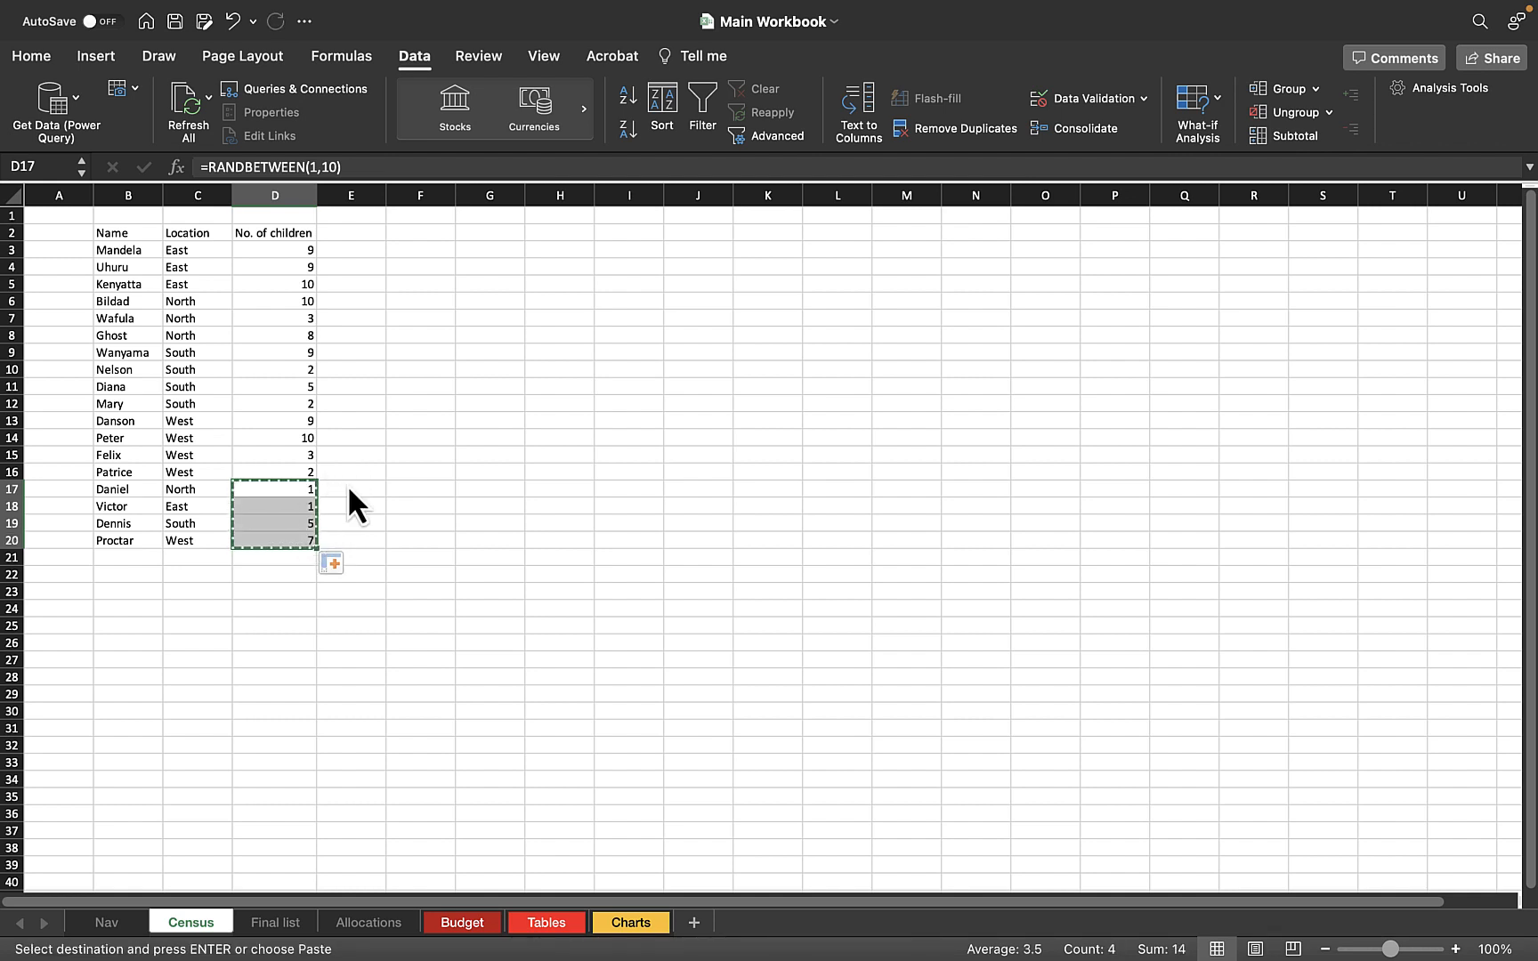
key("ctrl+super+v")
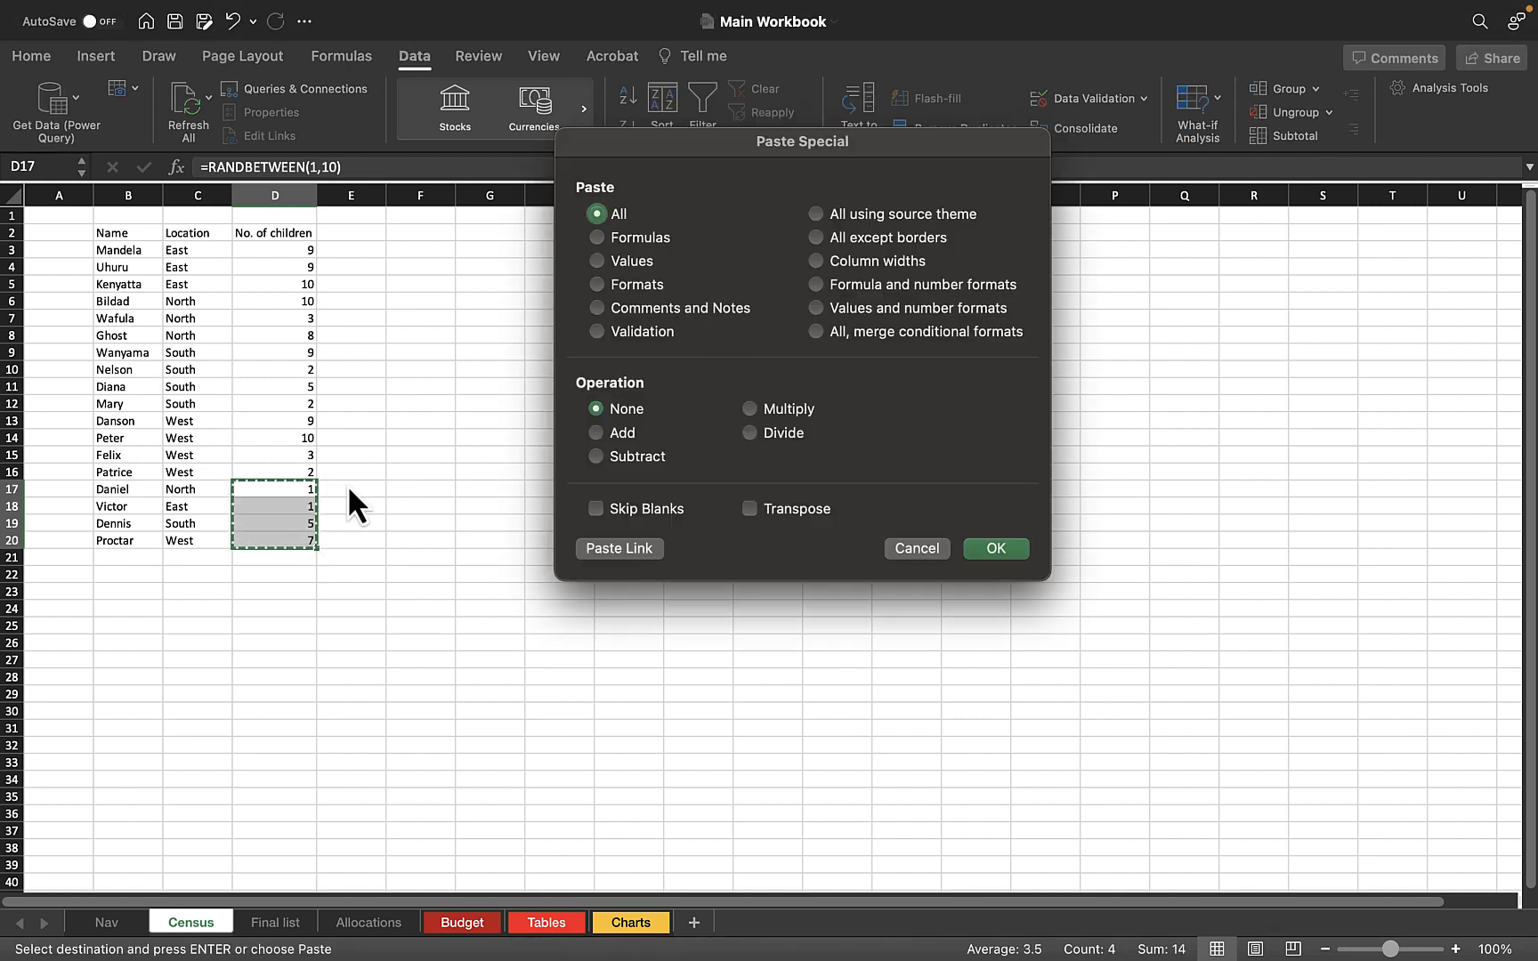
left_click(630, 263)
left_click(999, 552)
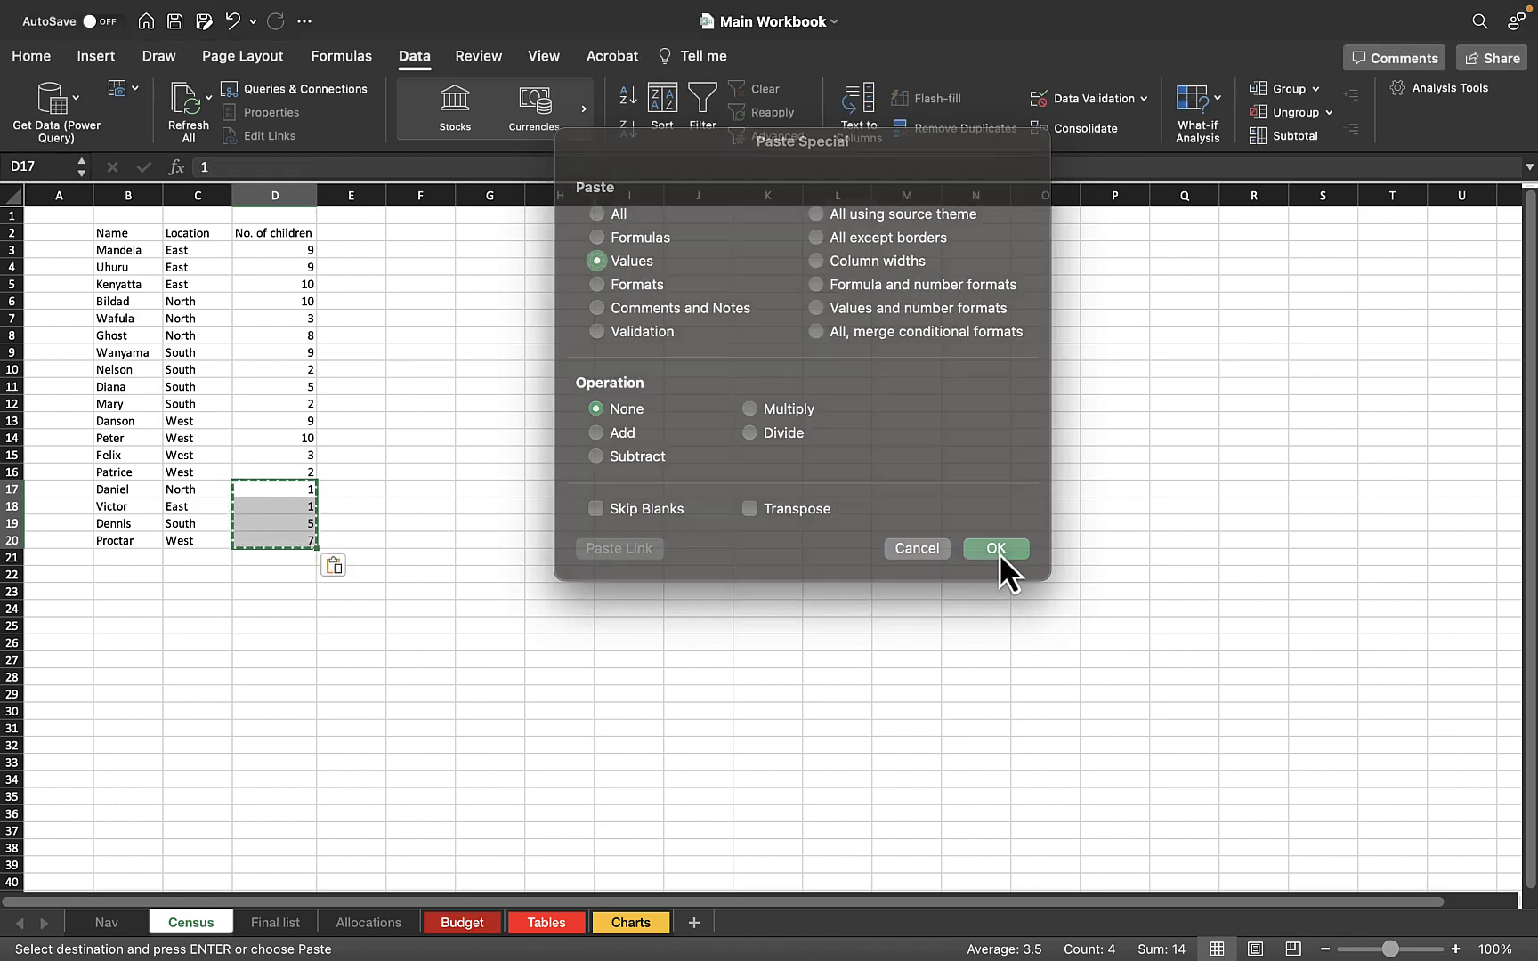
Paste the copied numbers in D17:D20 as values once more and save the workbook
left_click(30, 45)
left_click(32, 52)
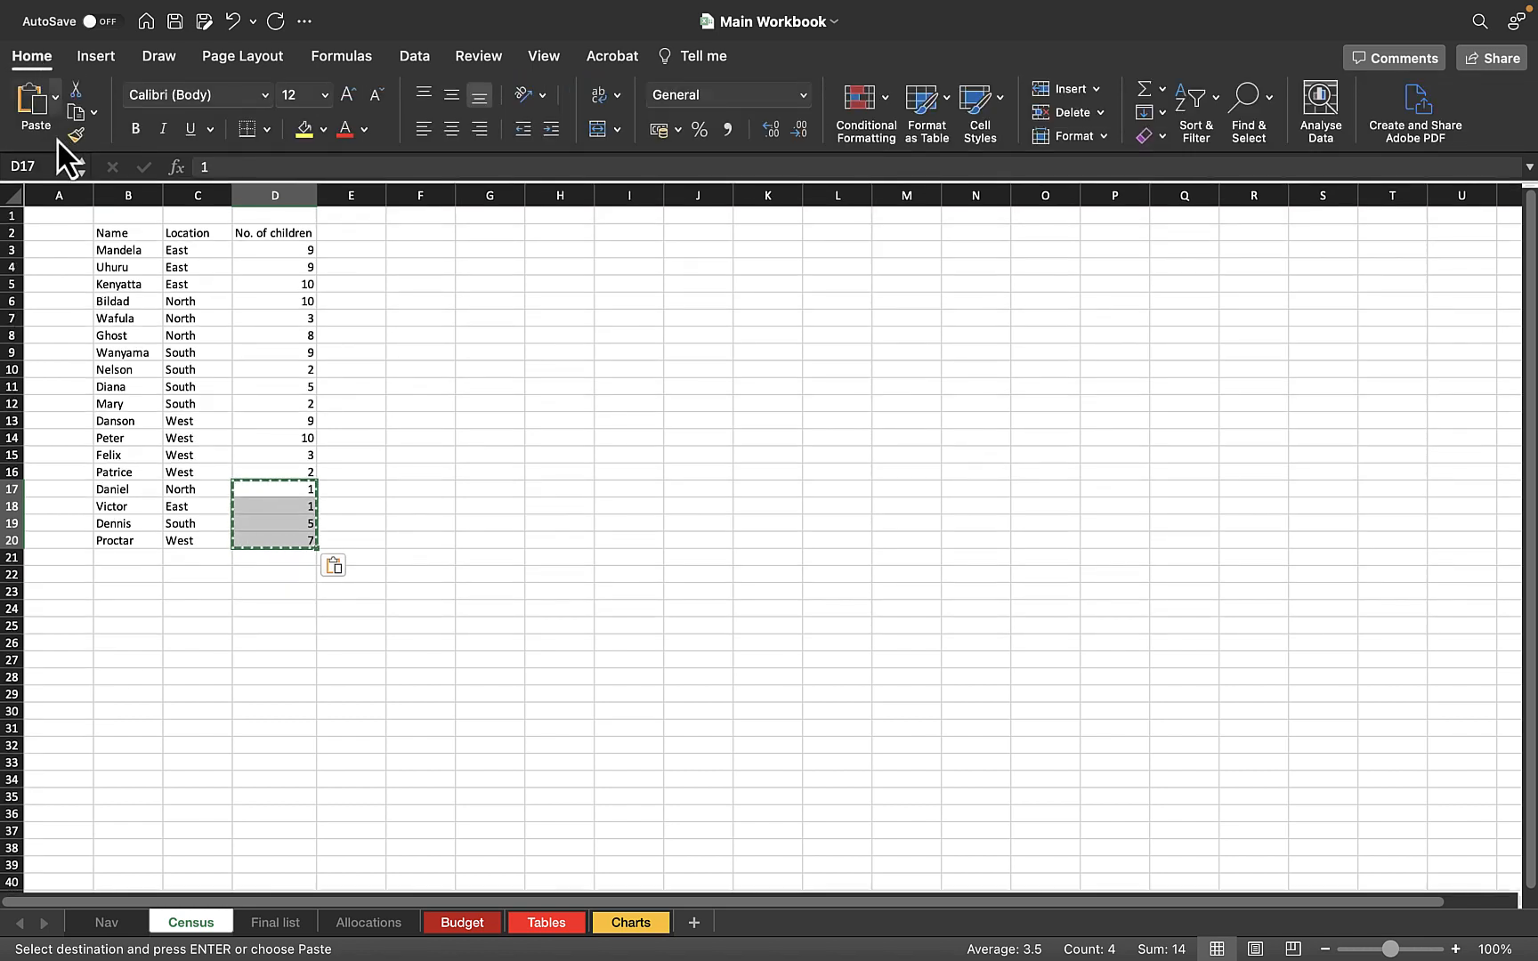
left_click(52, 105)
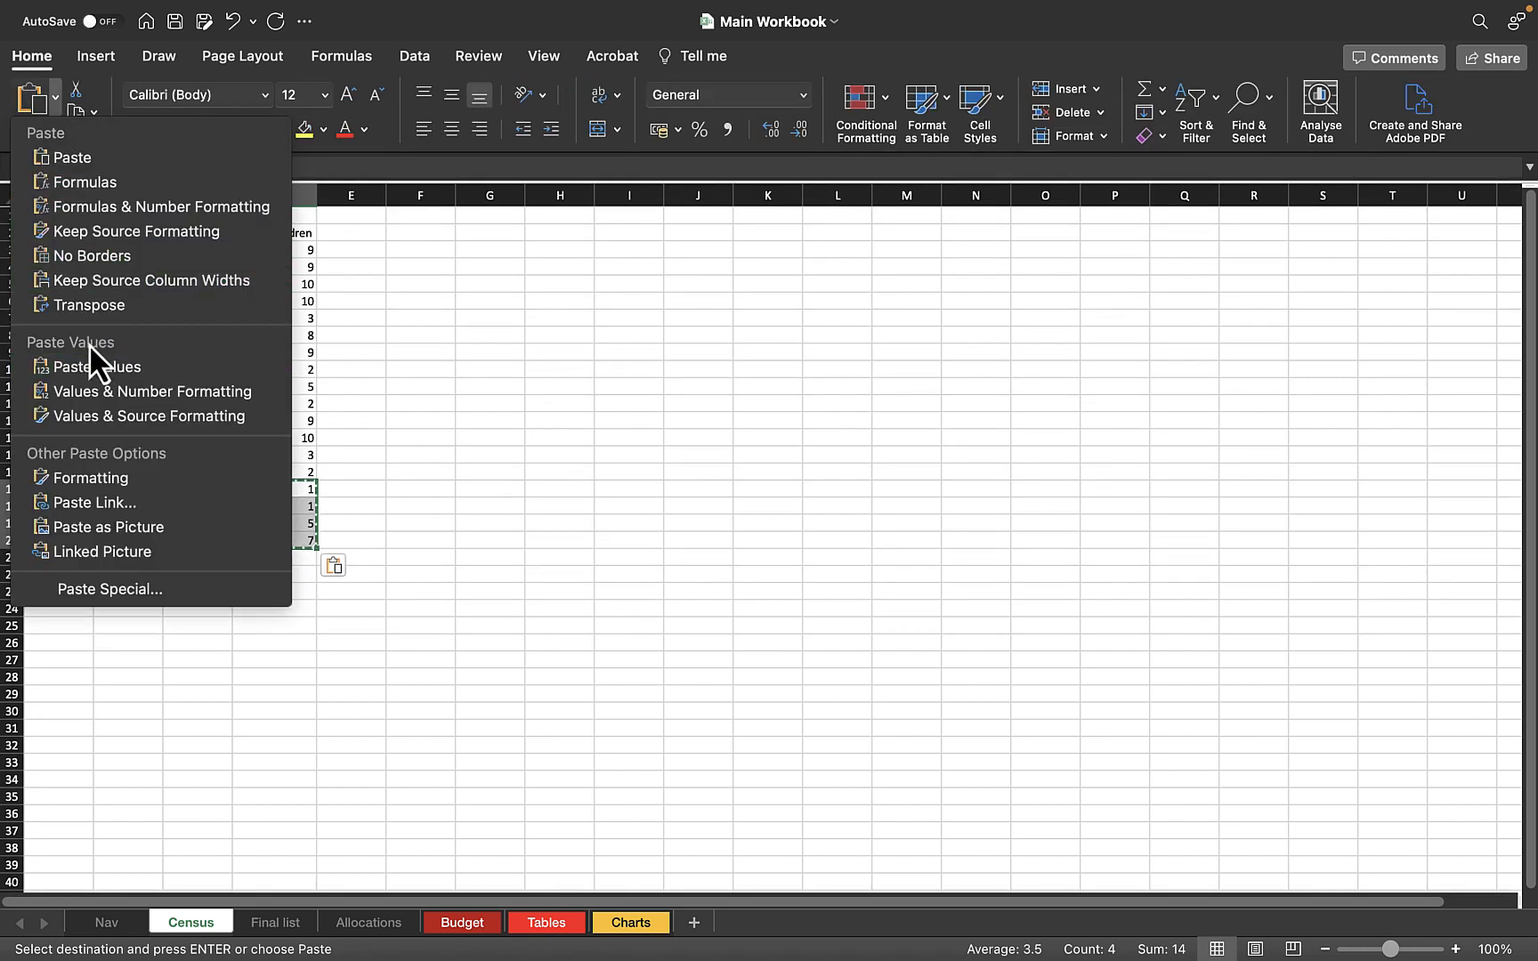
left_click(98, 365)
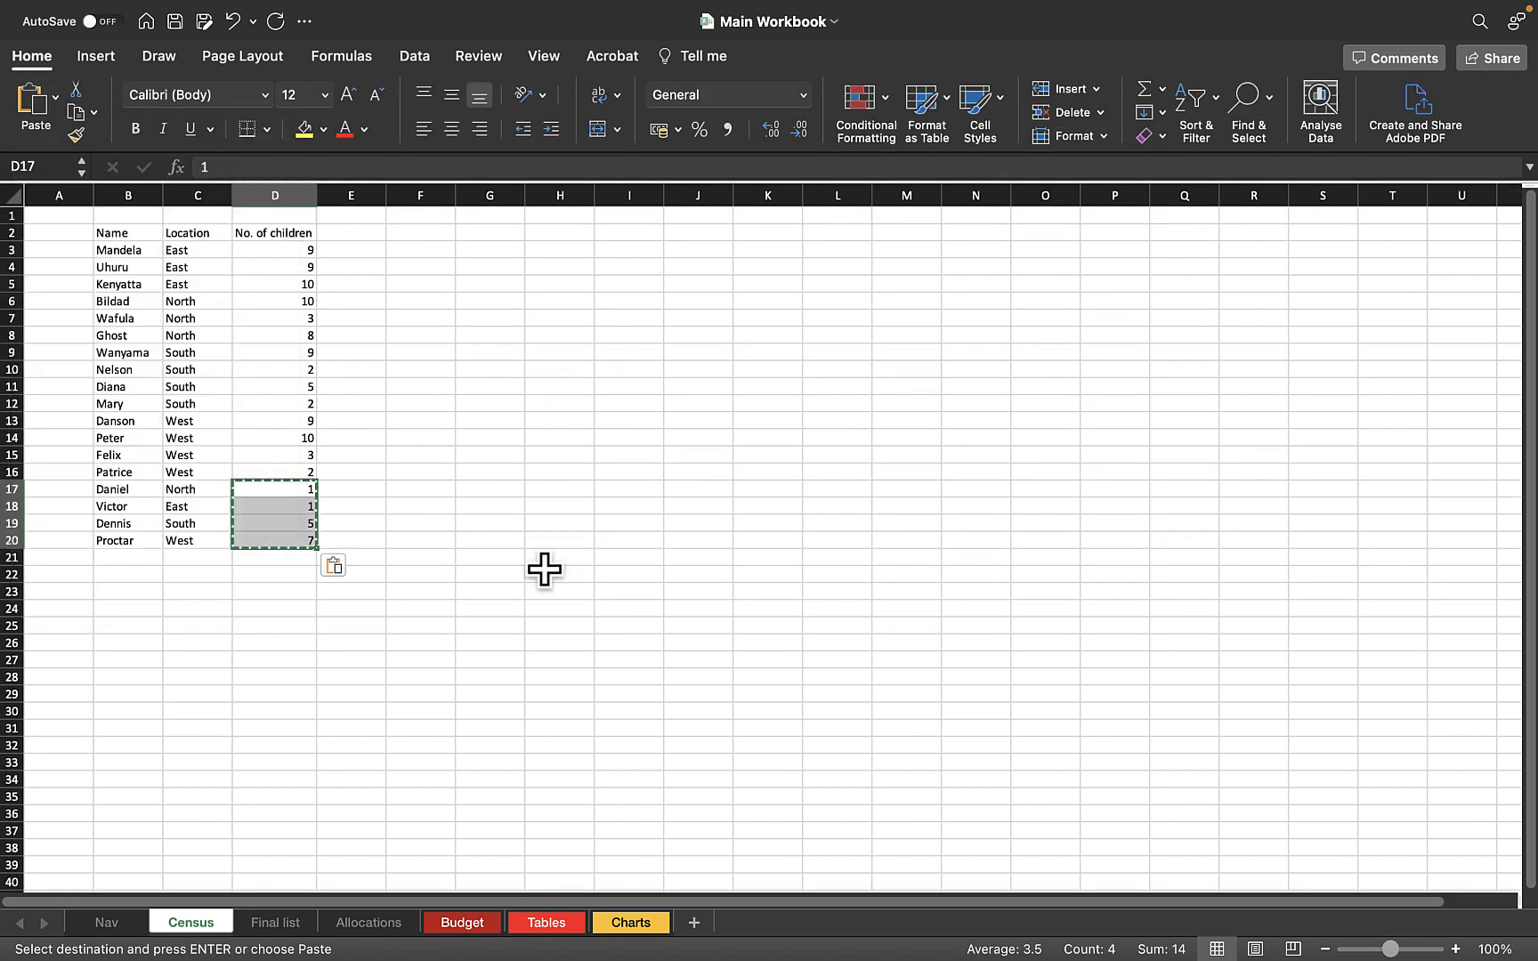
key("super+s")
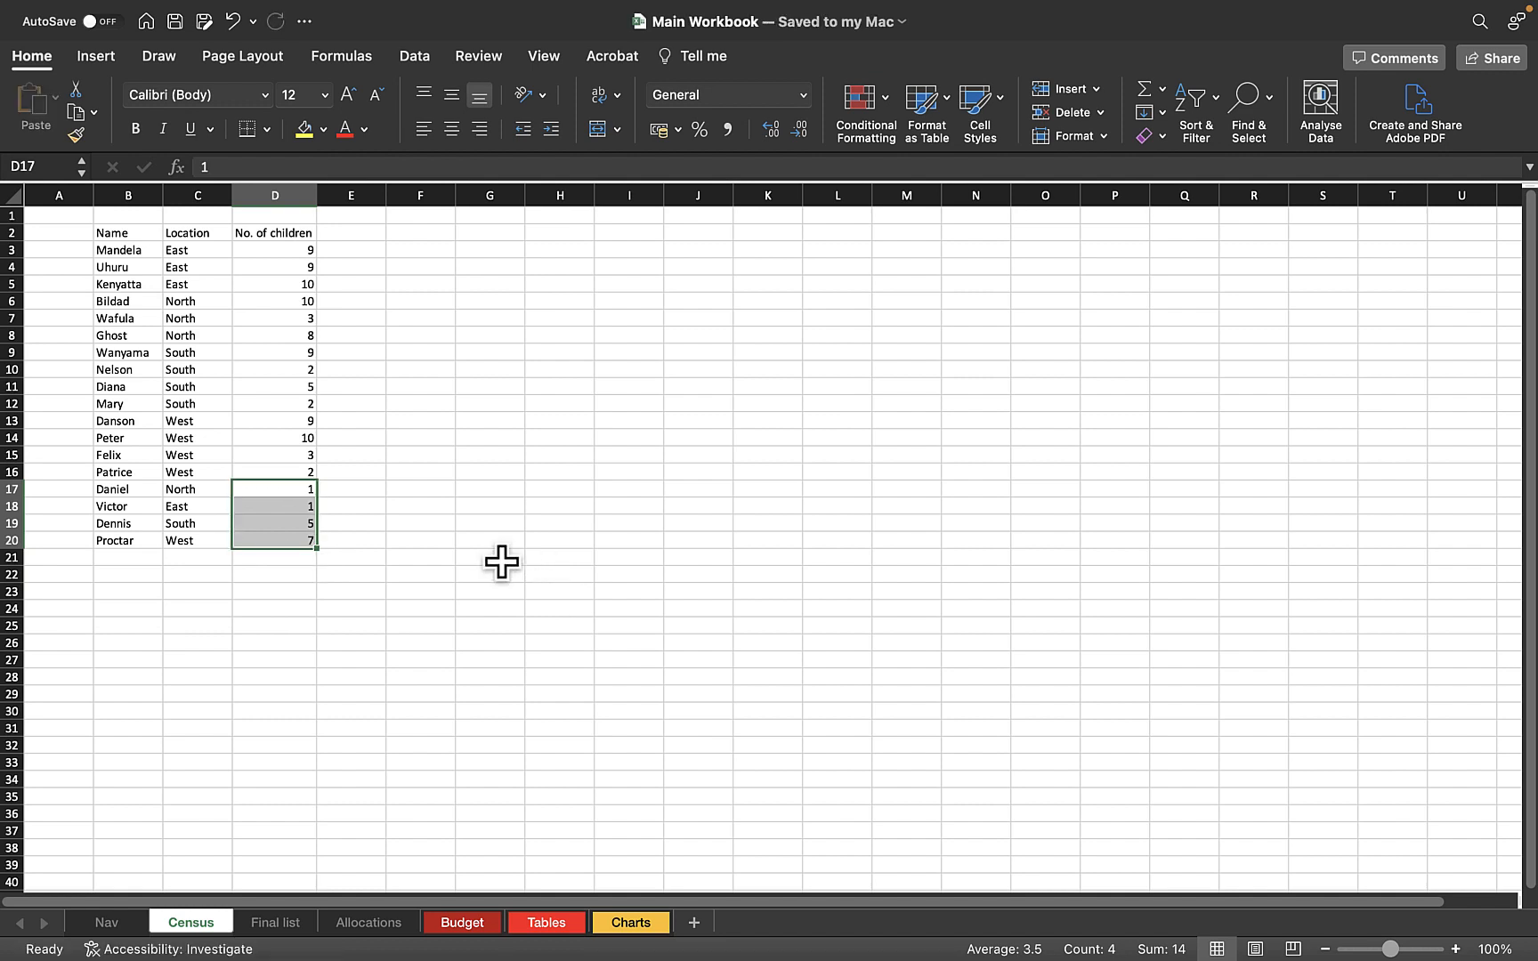
left_click(502, 561)
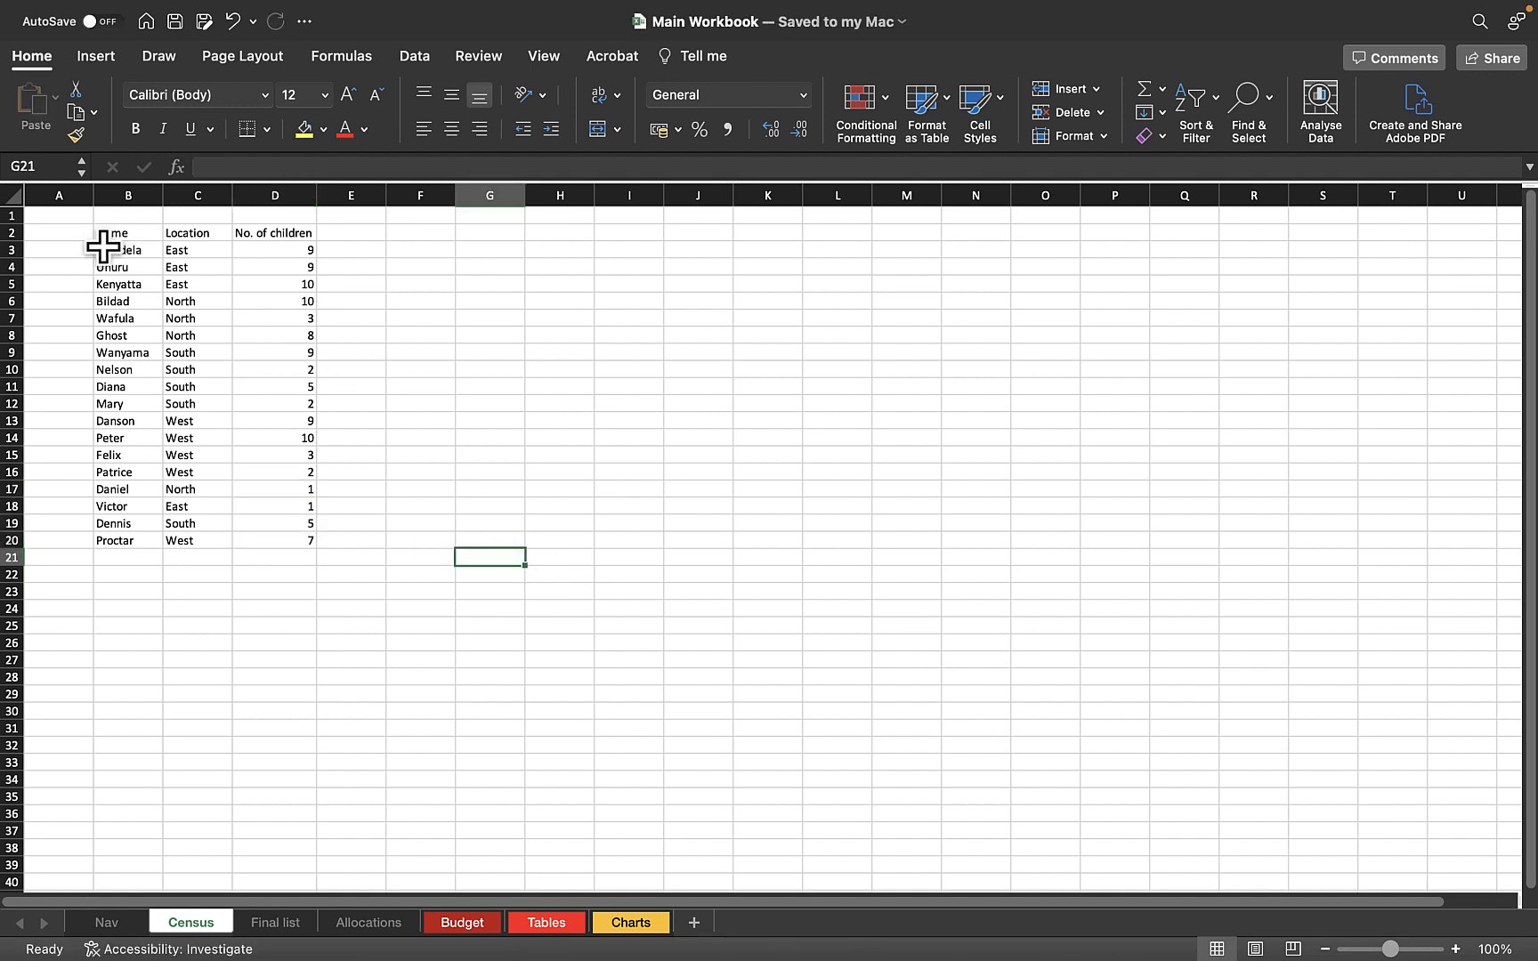
Subtotal the table B2:D20 at each change in Location, using Sum on No. of children with the summary below the data
left_click_drag(114, 236, 272, 542)
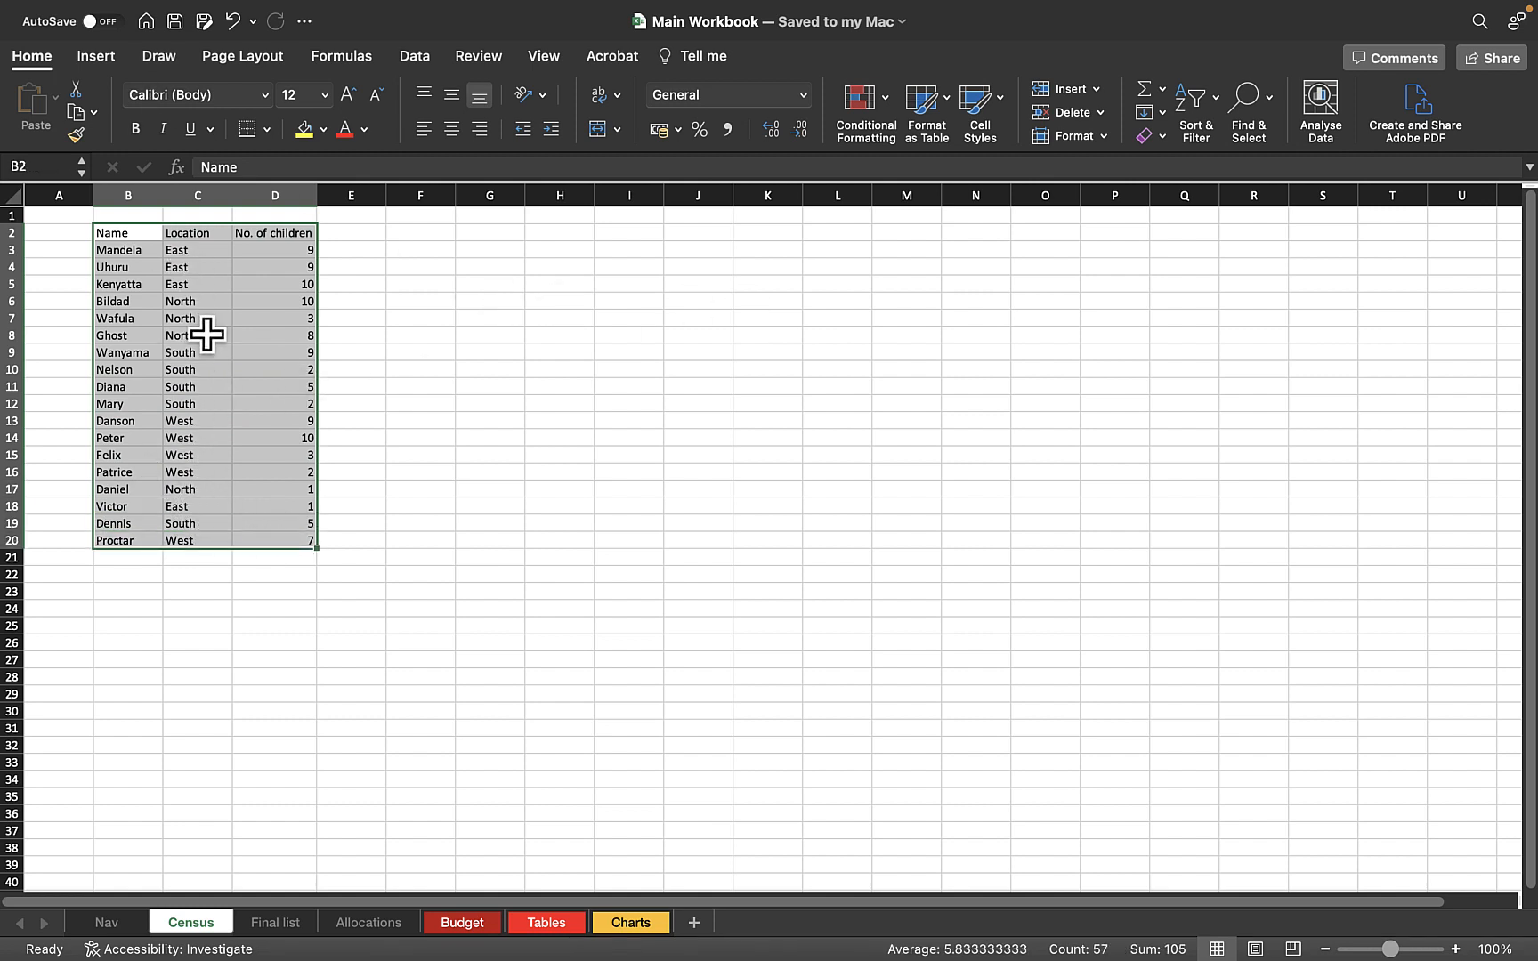
left_click(411, 60)
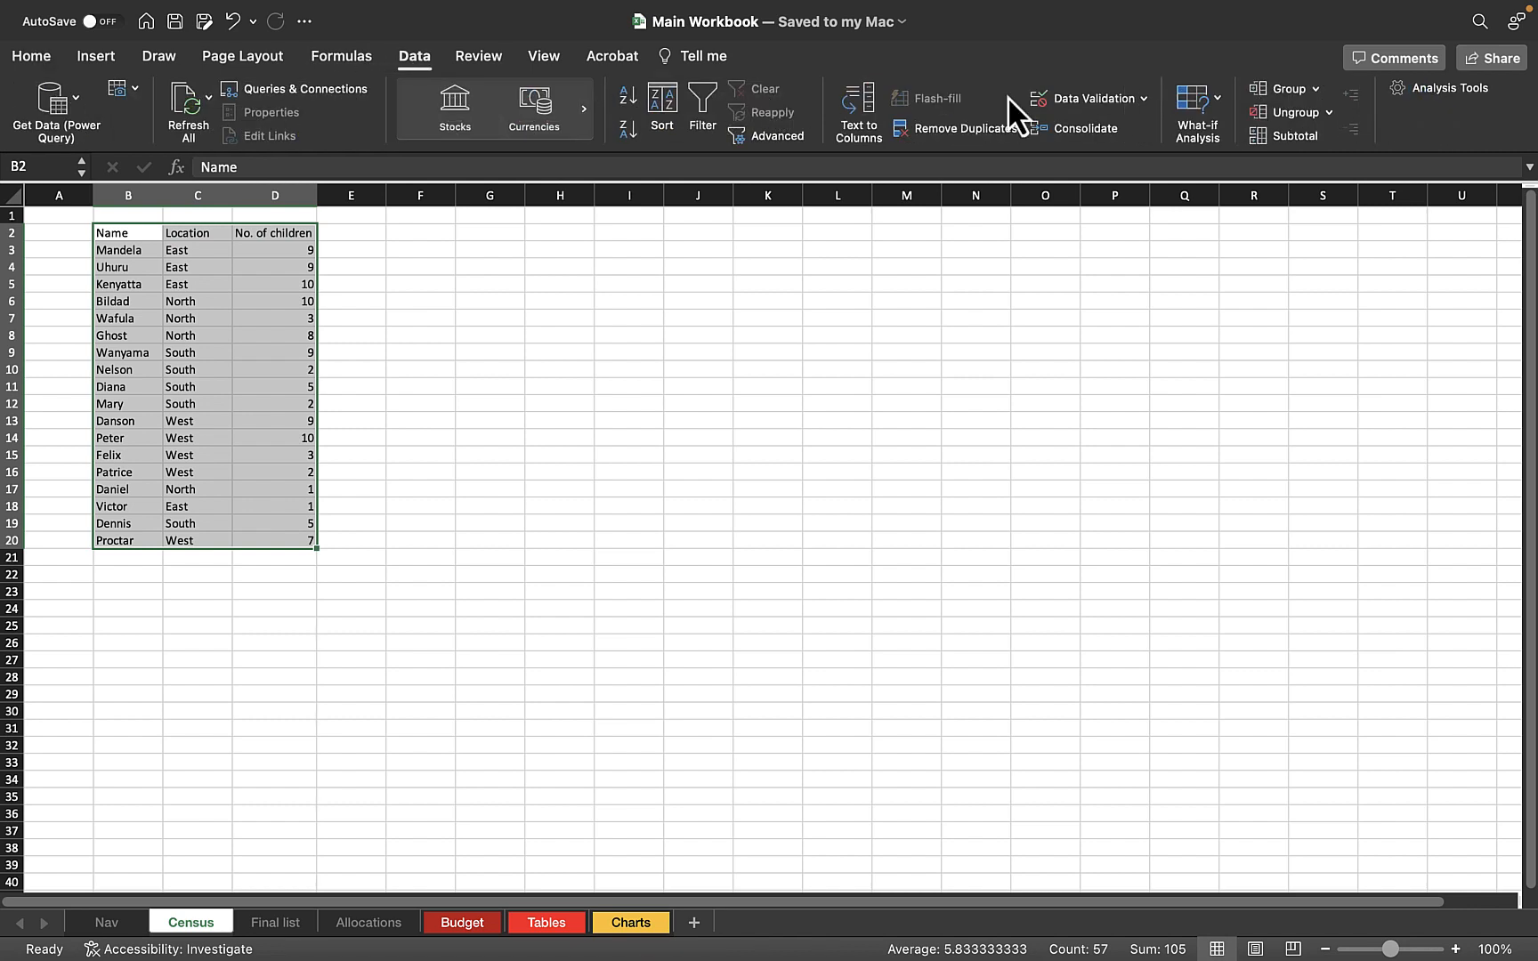
left_click(1292, 134)
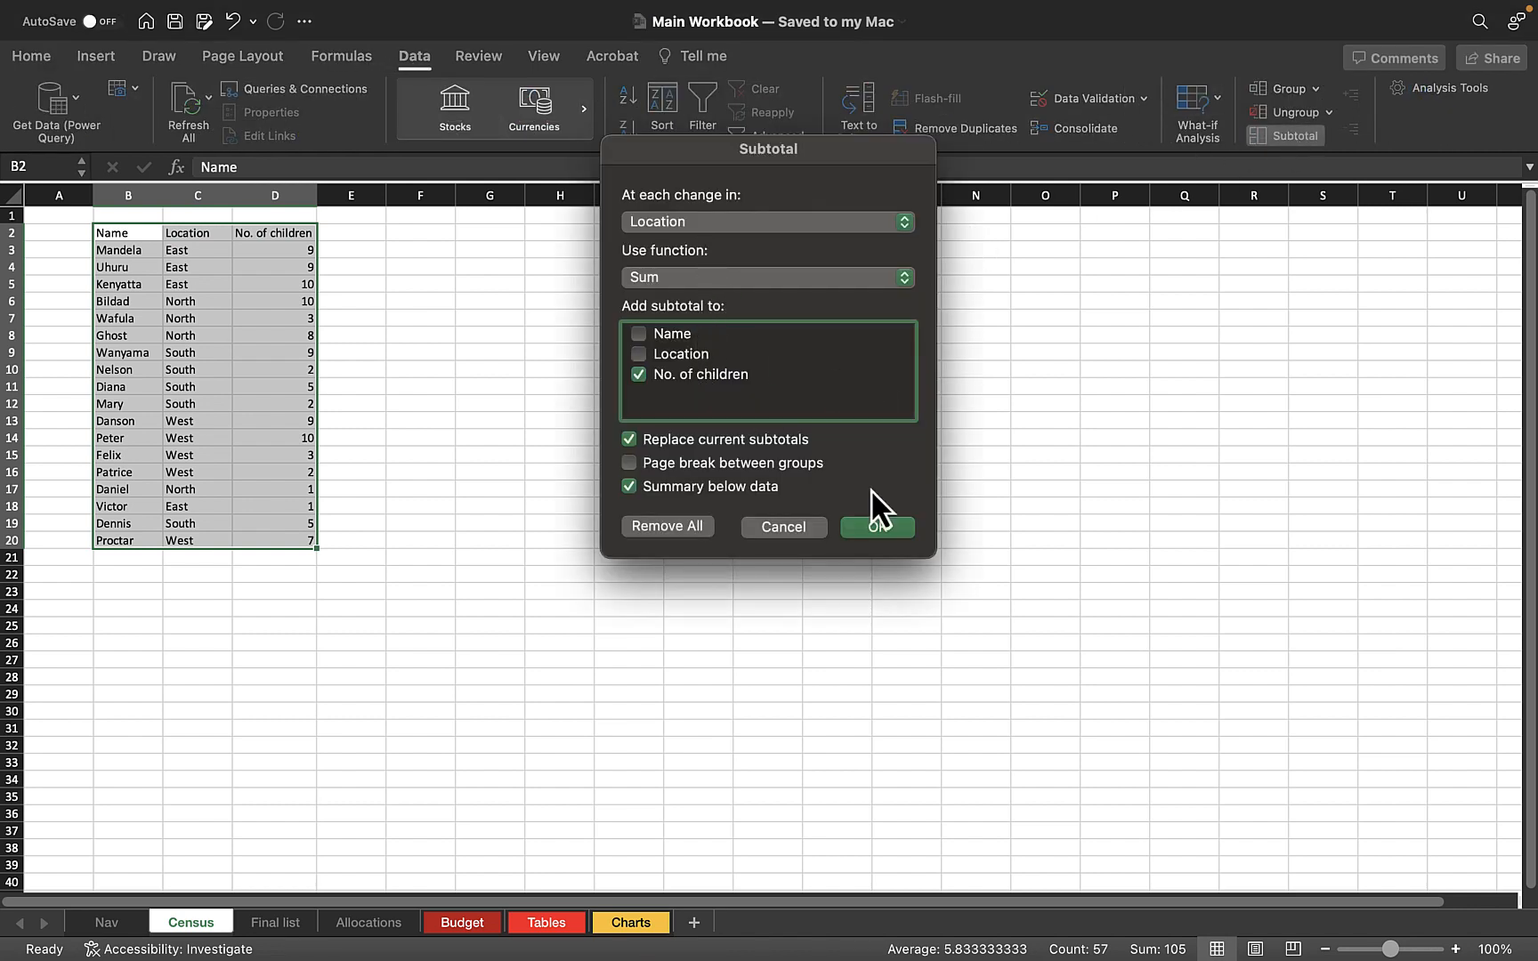
left_click(870, 528)
left_click(468, 626)
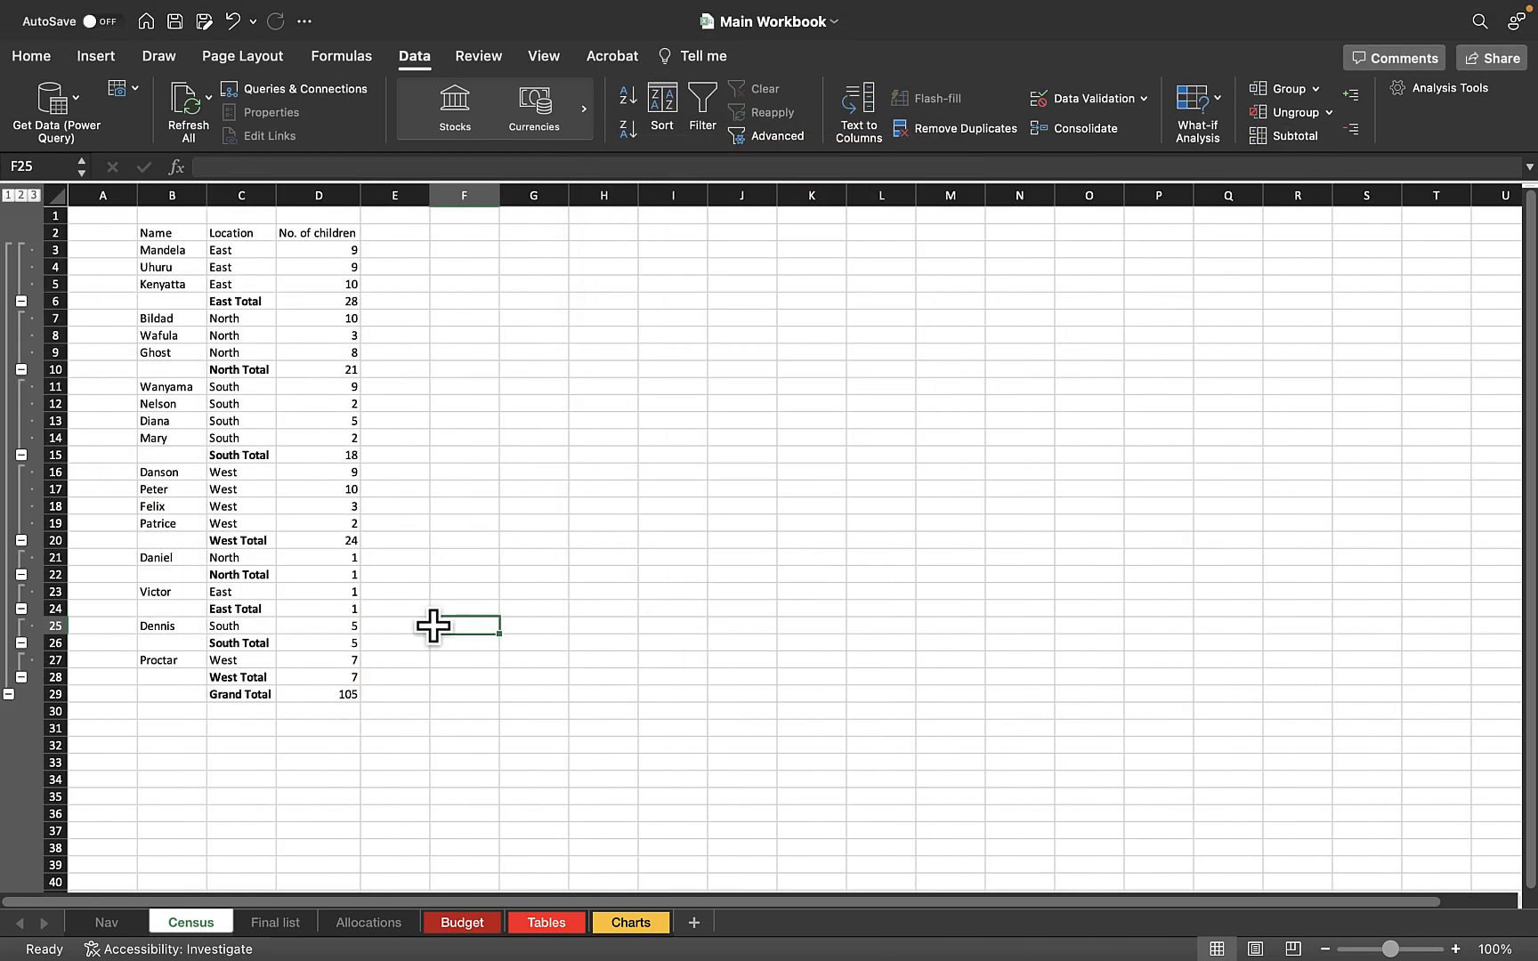
Compare the two East Total rows and their subtotal formulas, and undo the subtotals
left_click(251, 302)
left_click(354, 304)
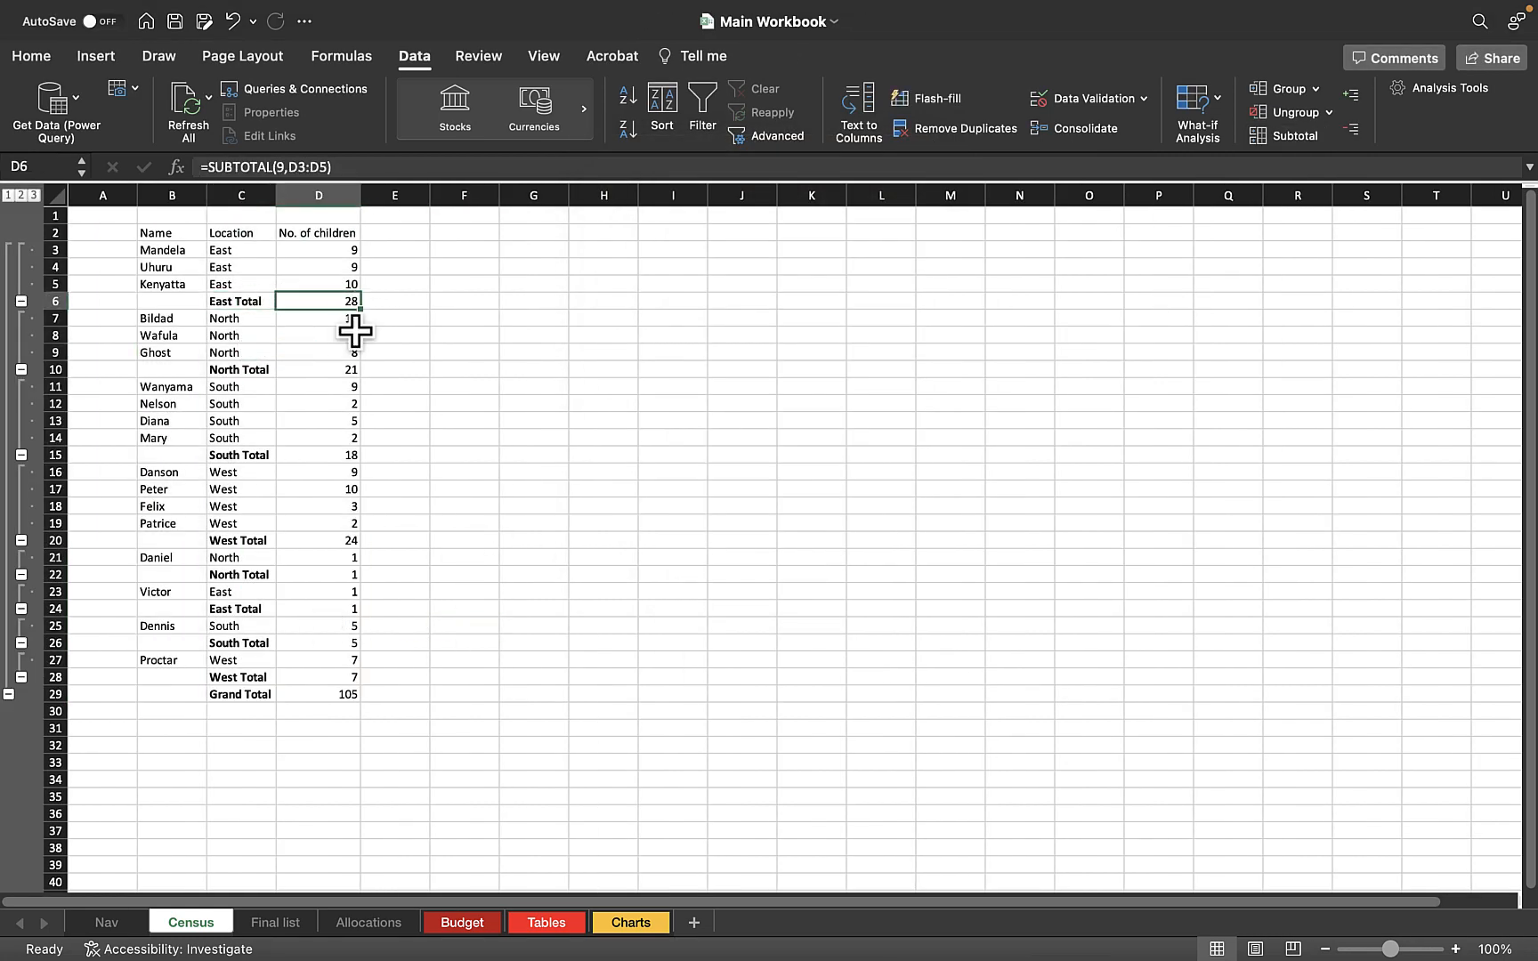
left_click(251, 612)
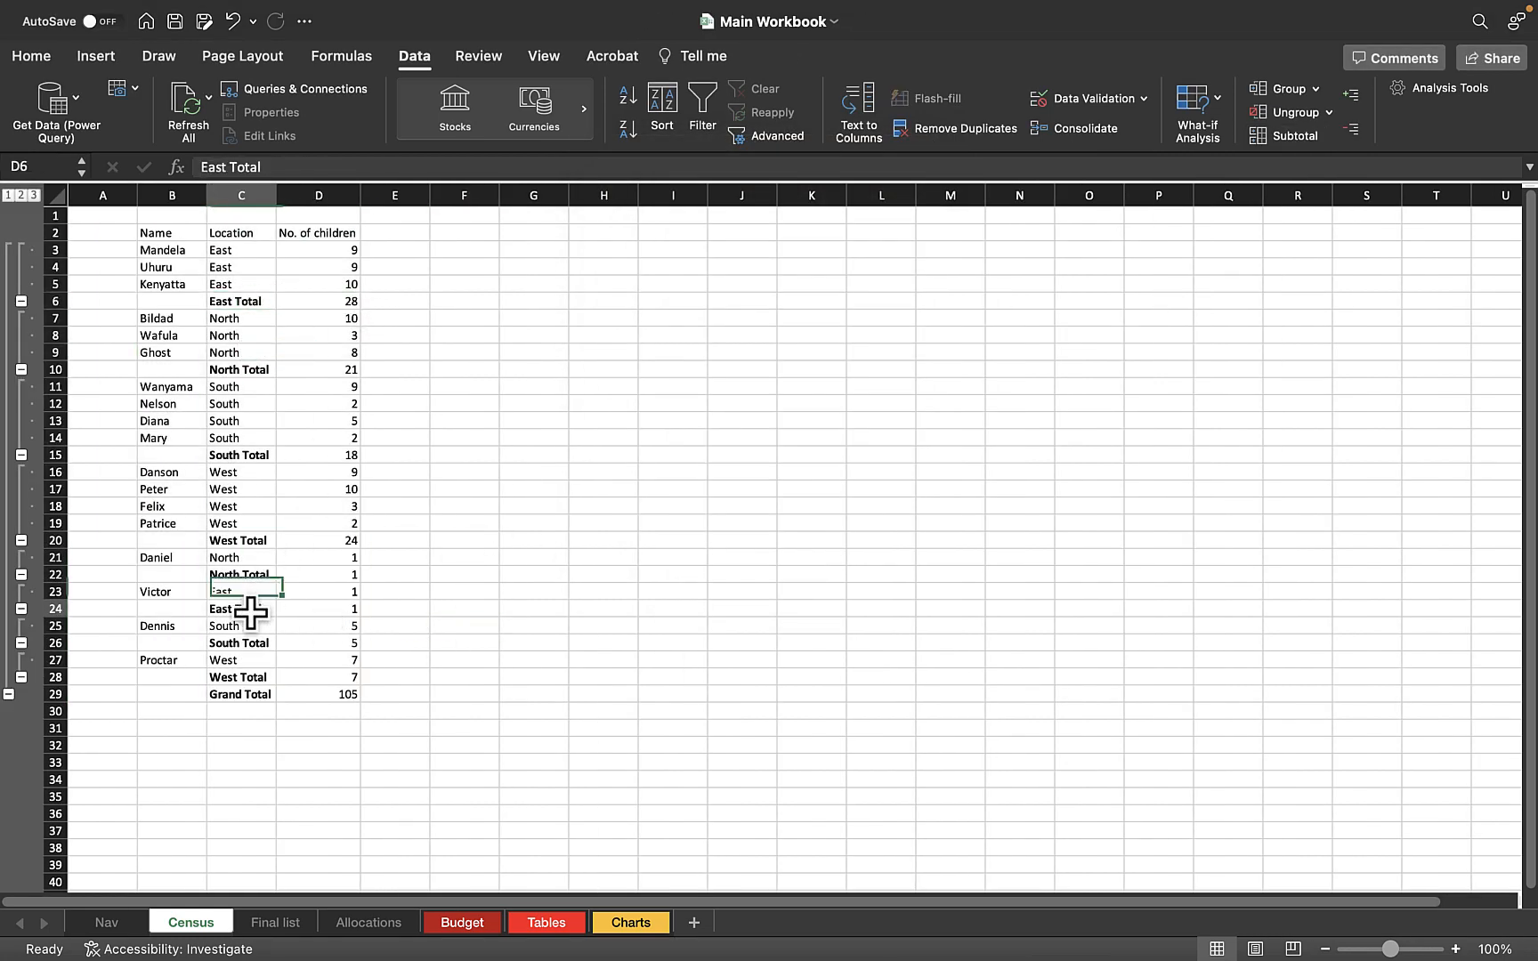
left_click(349, 611)
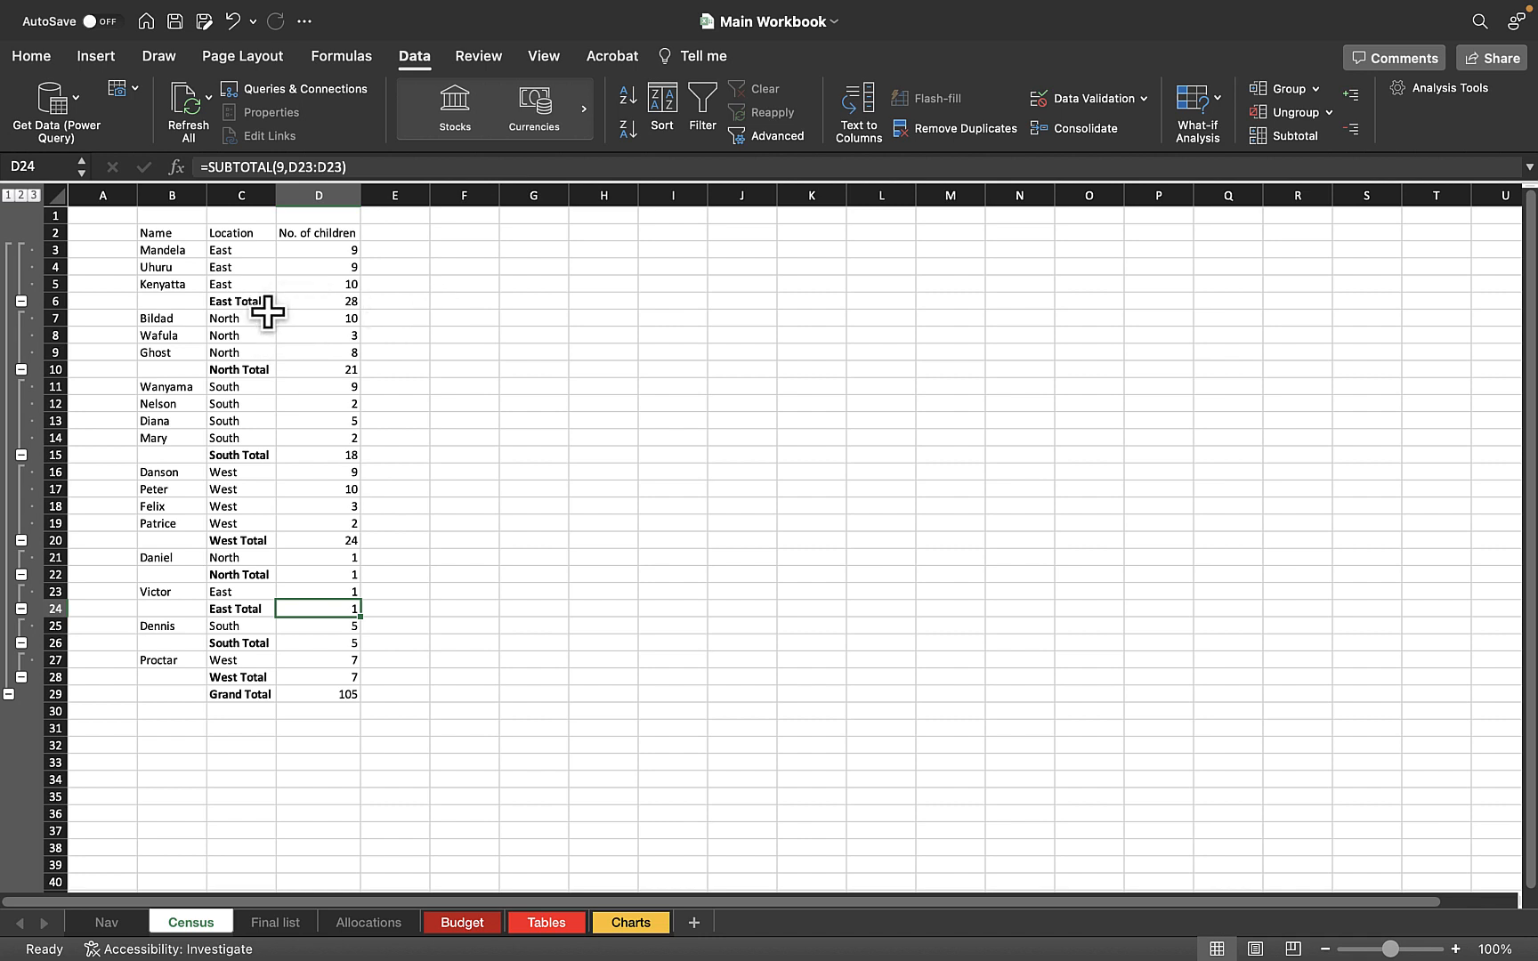
key("super+z")
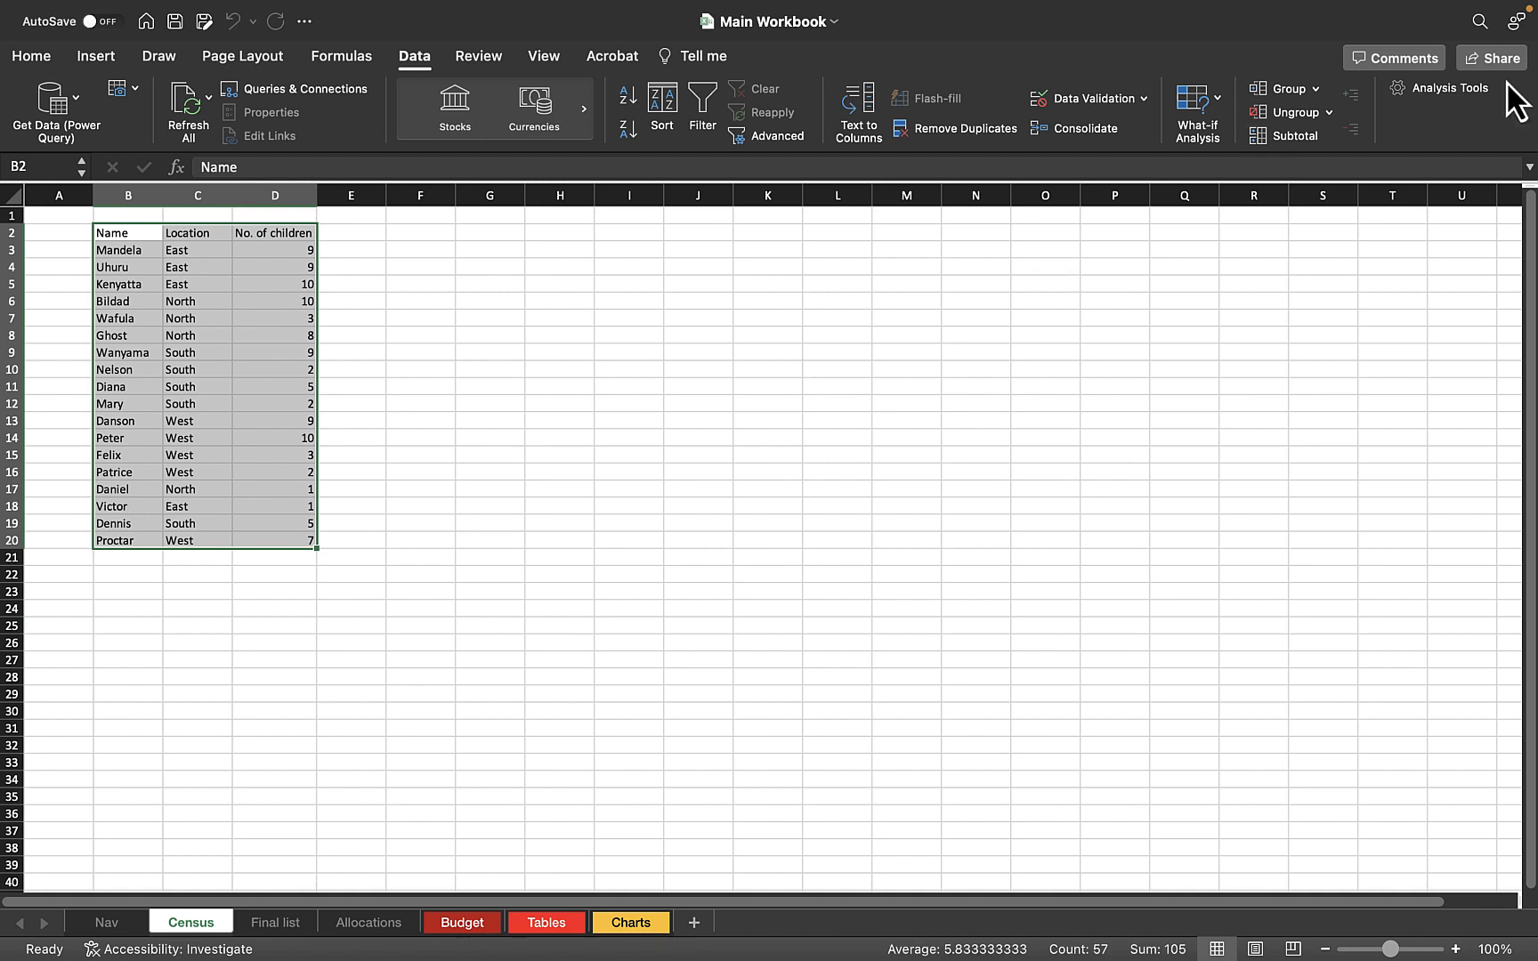
Subtotal the table at each change in Location with the Count function, applied to Location instead of No. of children
left_click(1295, 135)
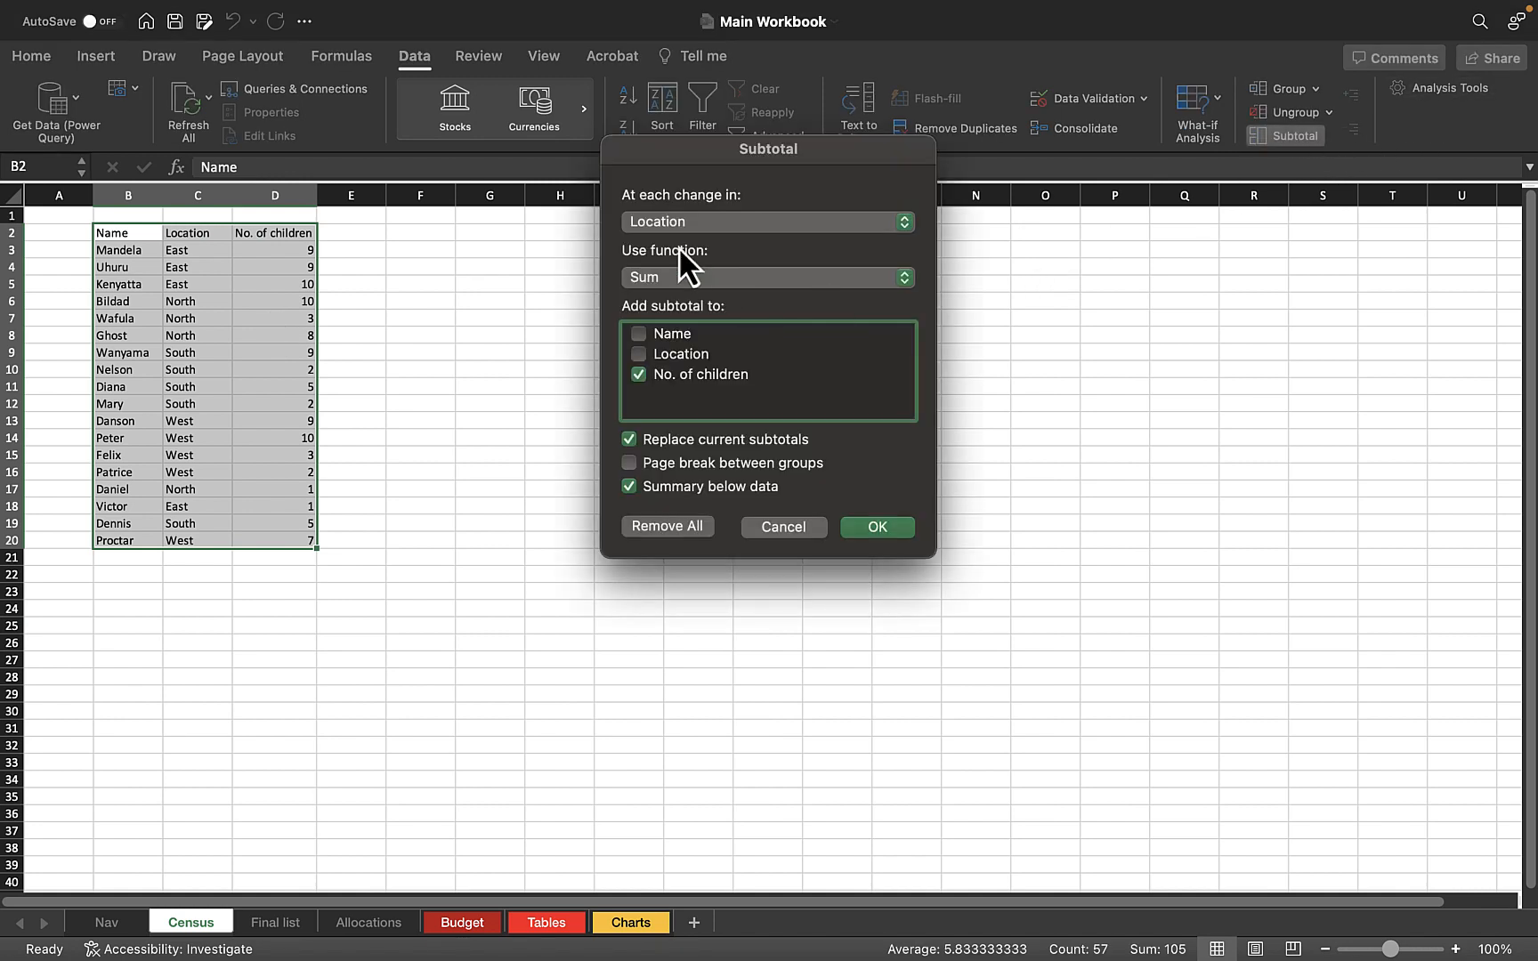
left_click(683, 285)
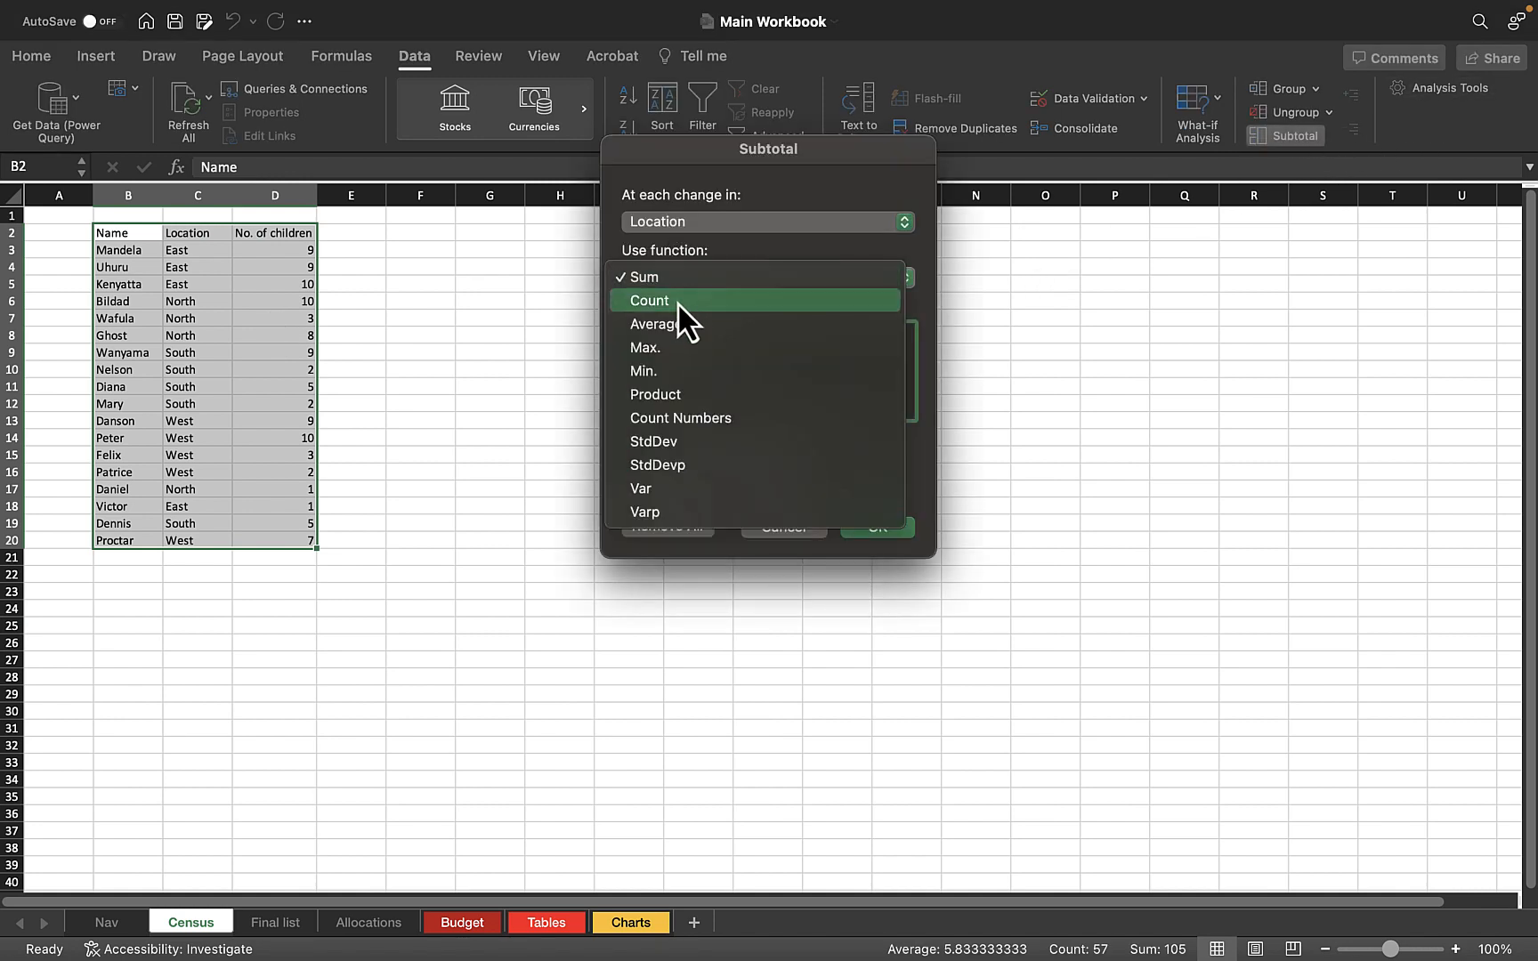
left_click(677, 302)
left_click(696, 282)
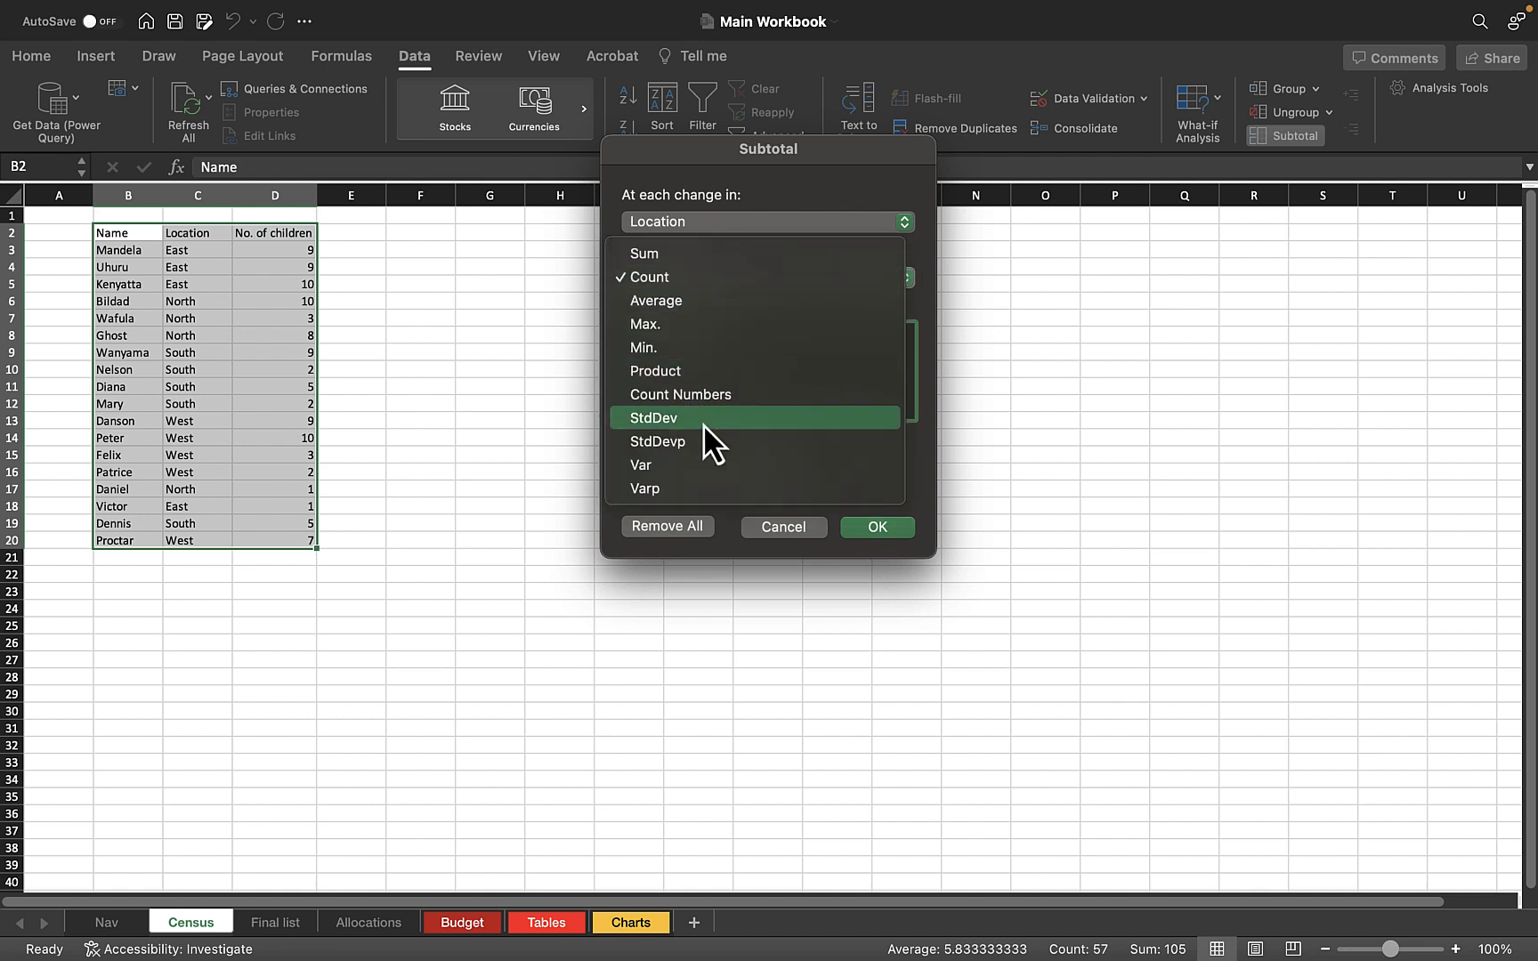
left_click(666, 278)
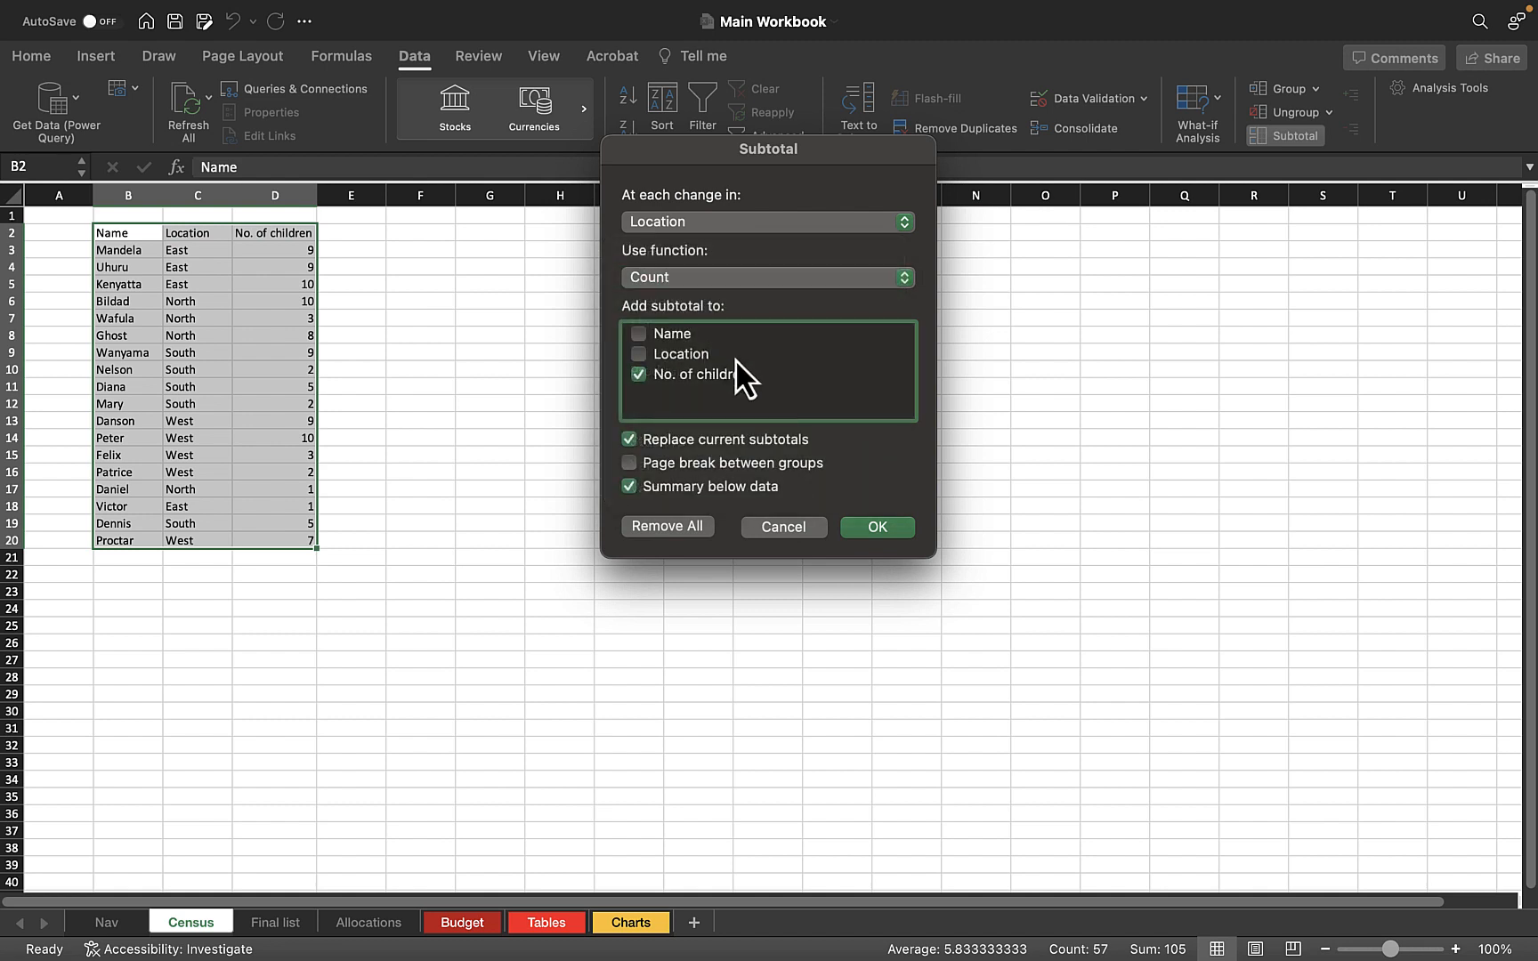
left_click(674, 356)
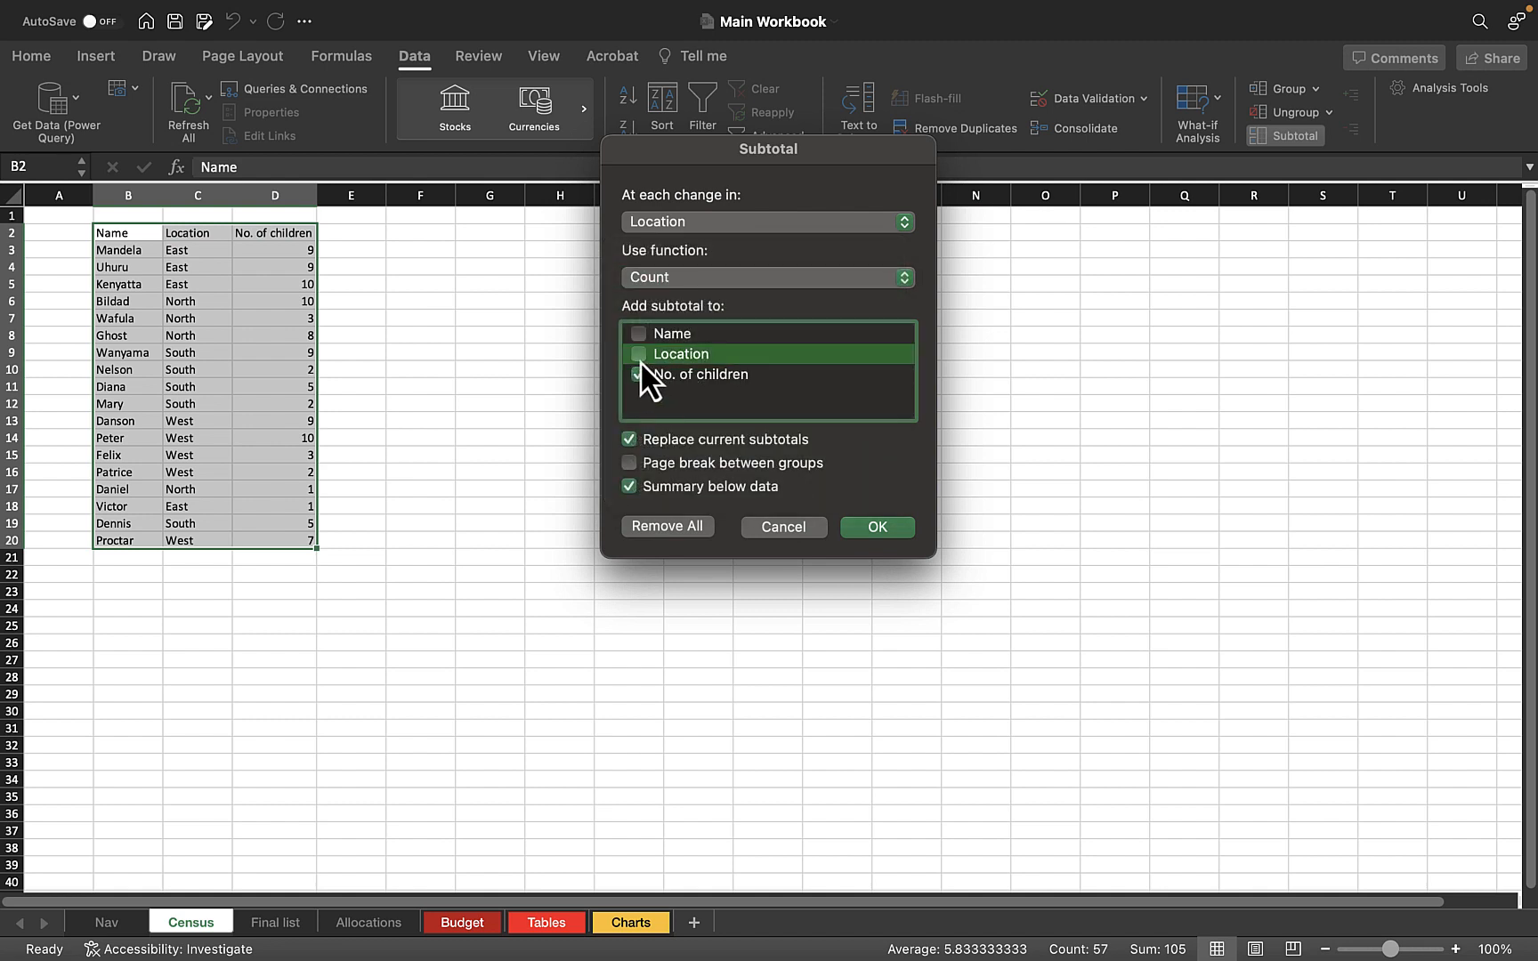
left_click(640, 356)
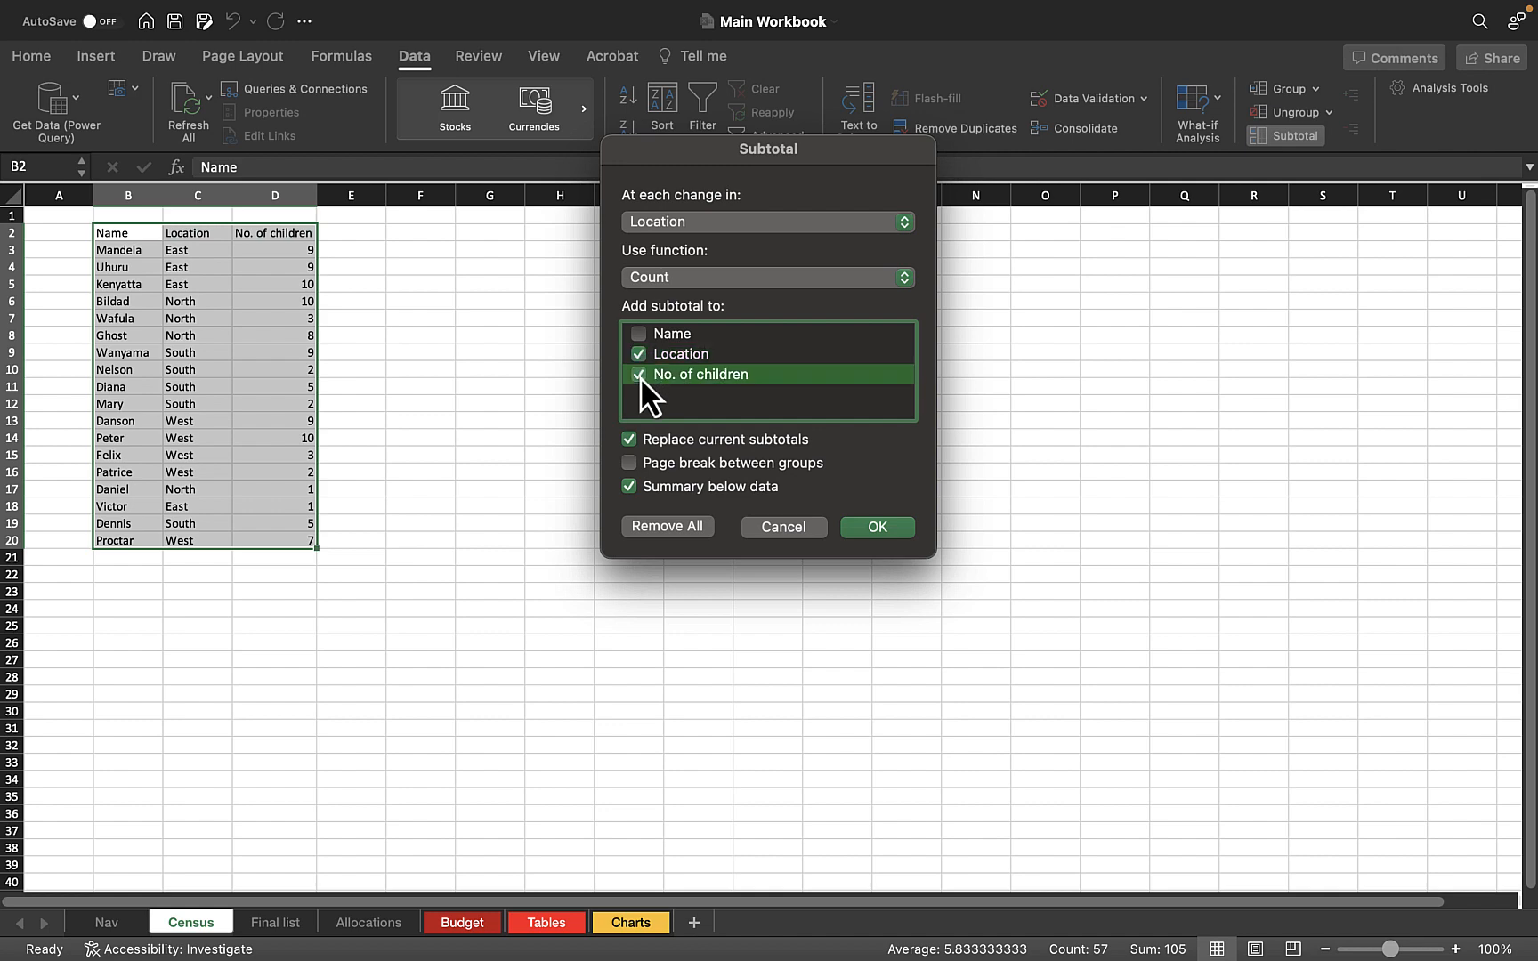
left_click(876, 529)
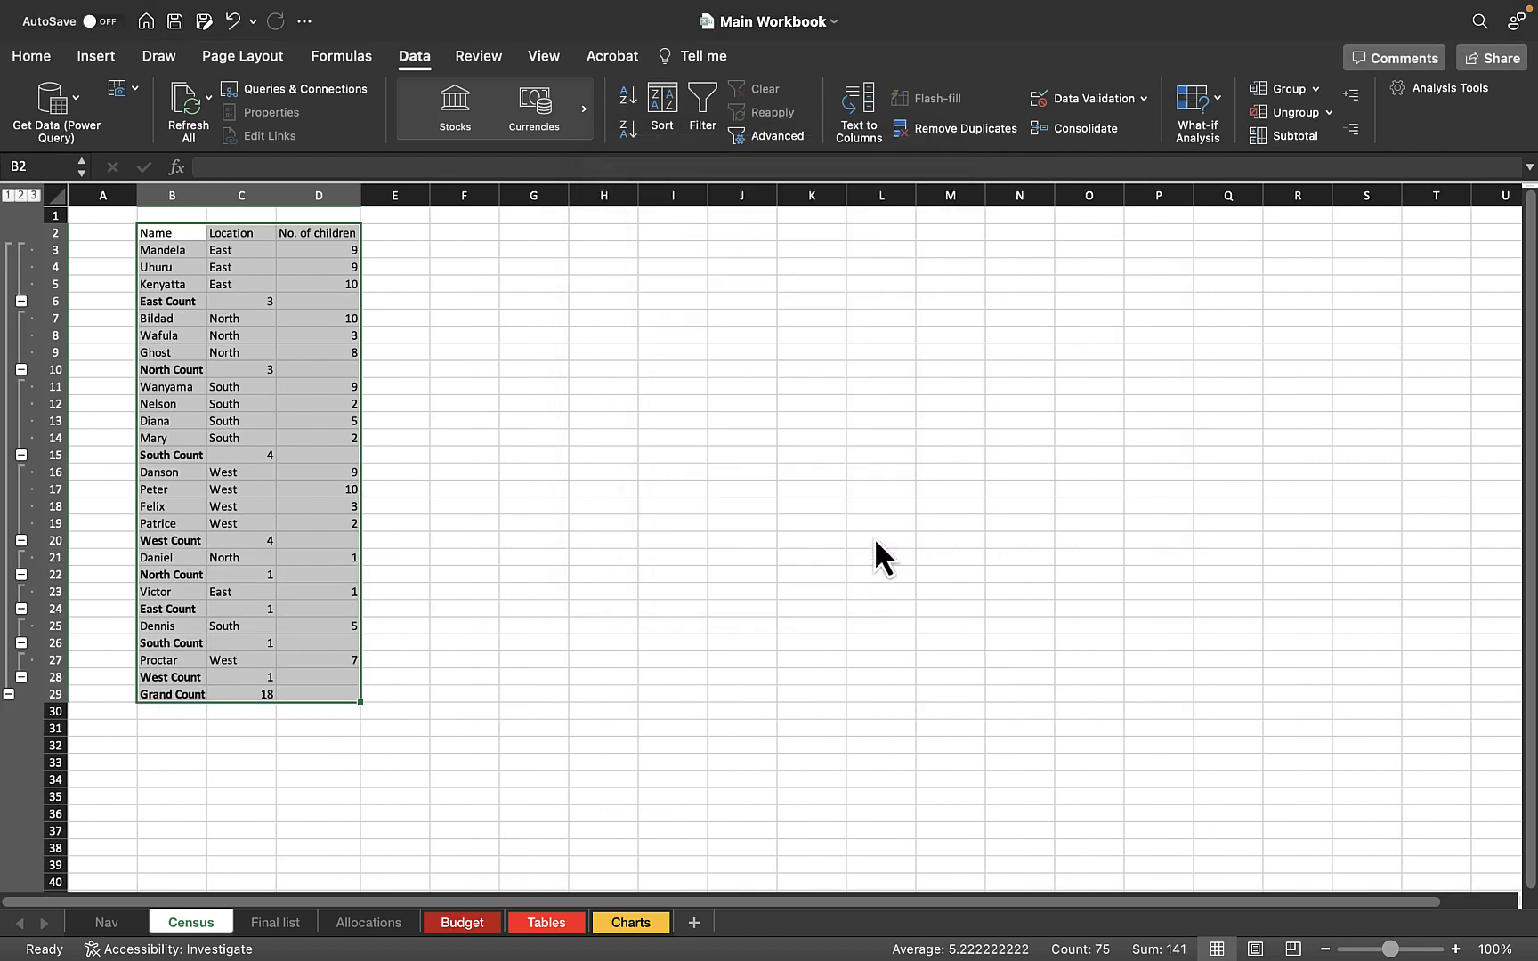
Examine the first East Count and North Count cells and their subtotal formulas
left_click(228, 249)
left_click(254, 302)
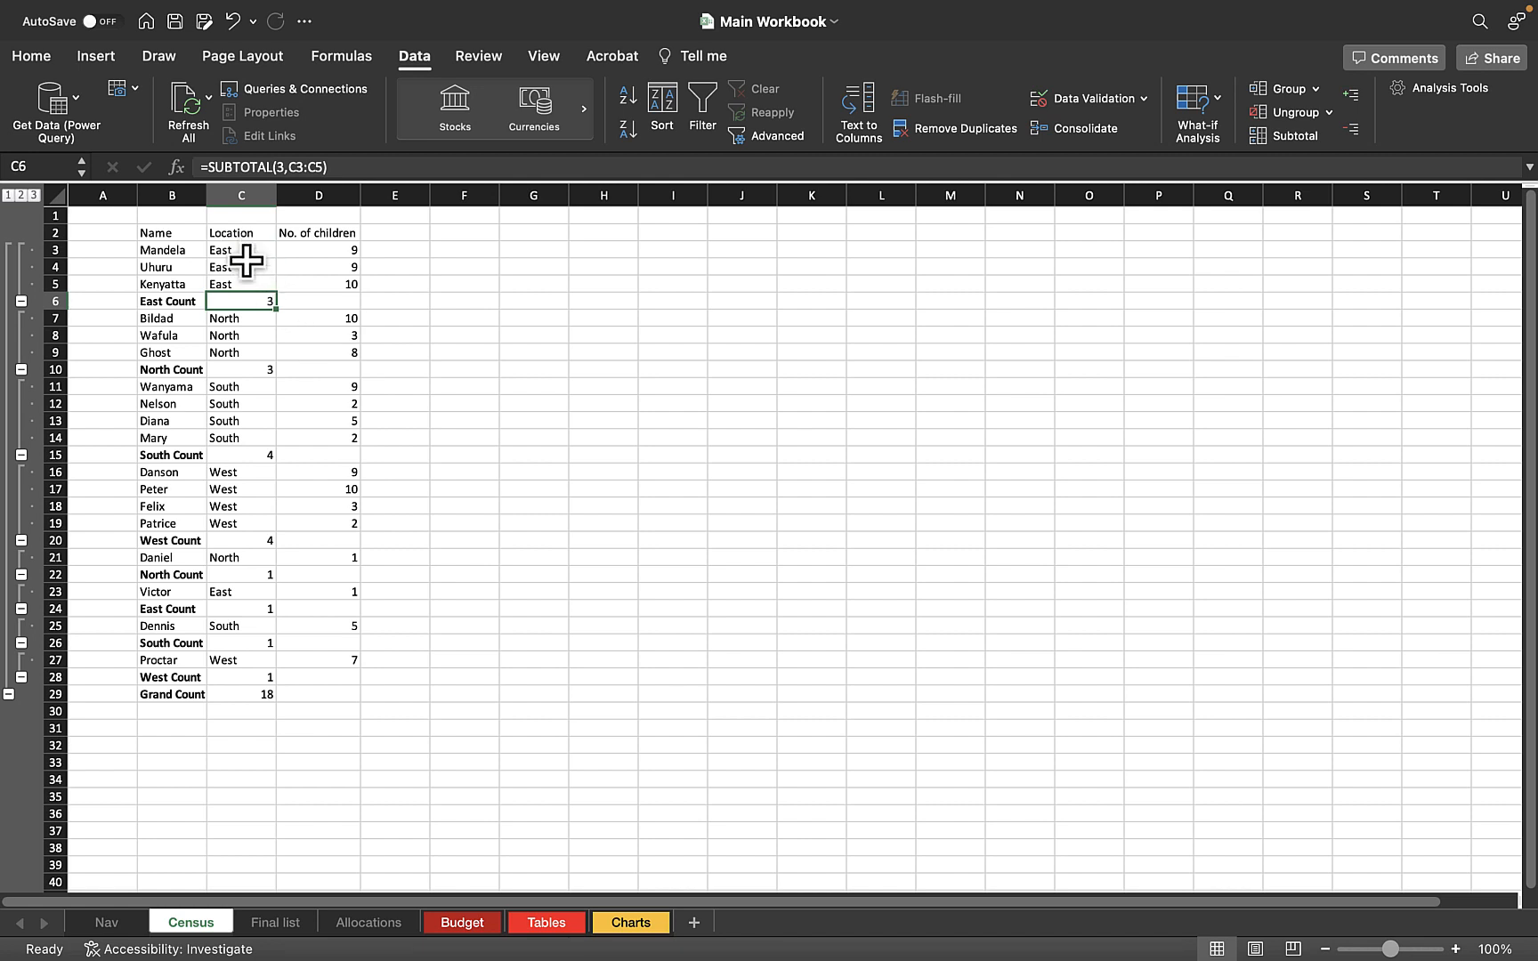
left_click(260, 370)
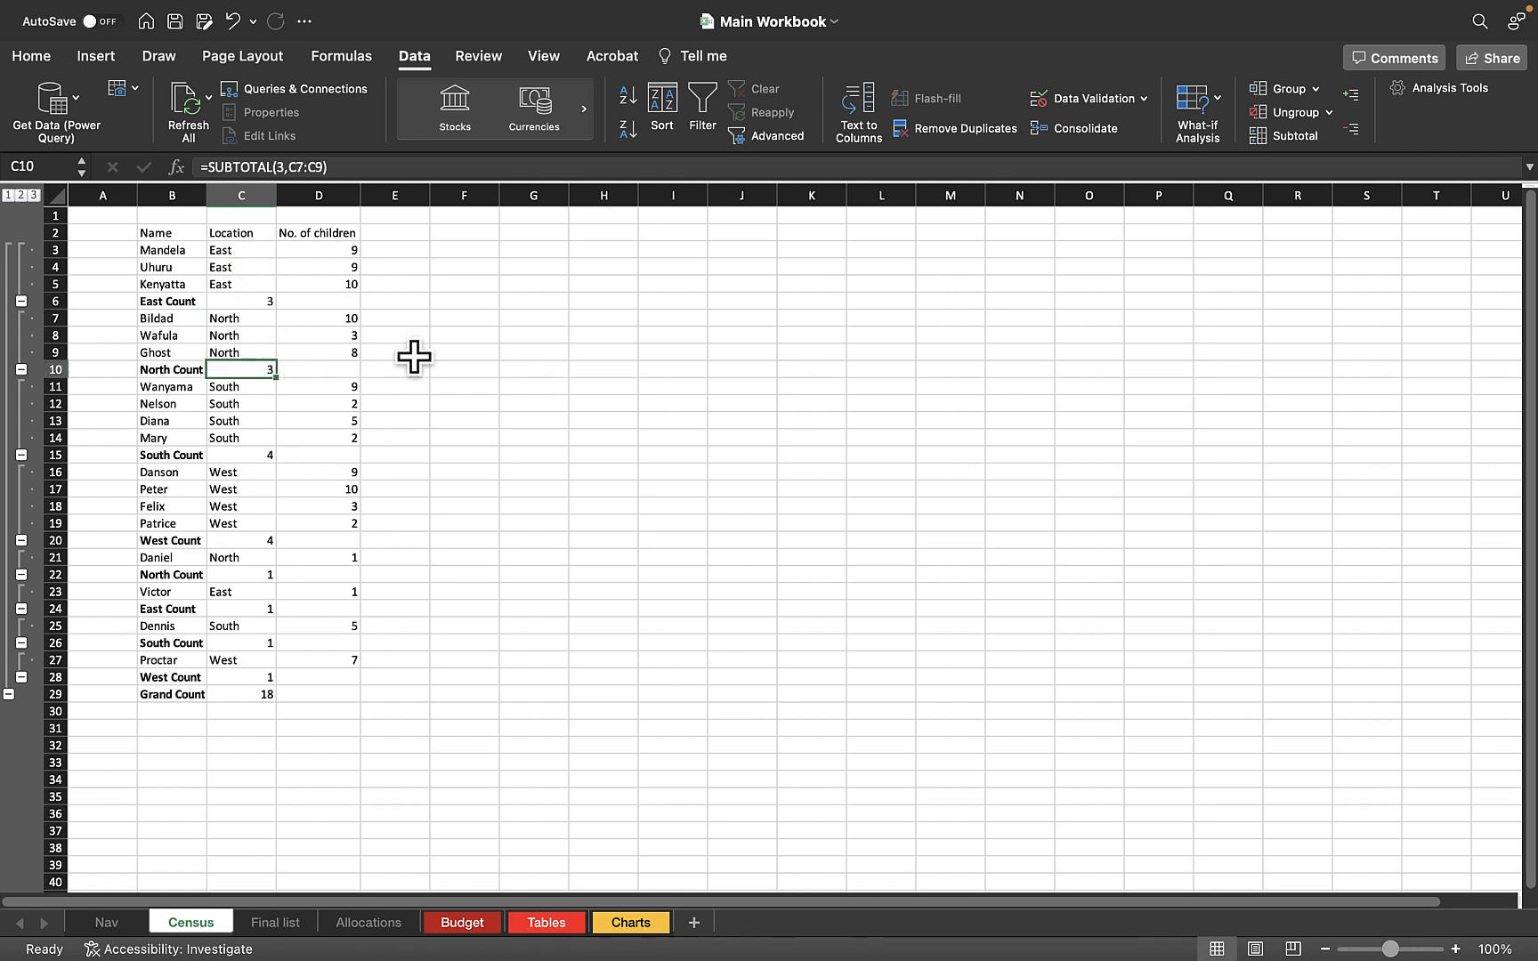